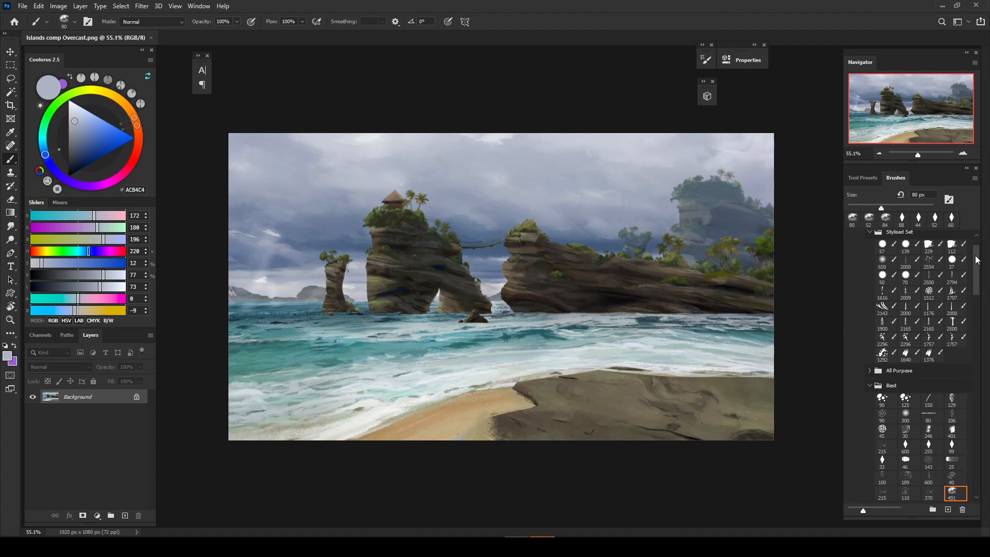
Step: Choose the 600 px diamond-tipped brush from the Best set and reduce its size to 48 px
scroll(977, 260, up, 2)
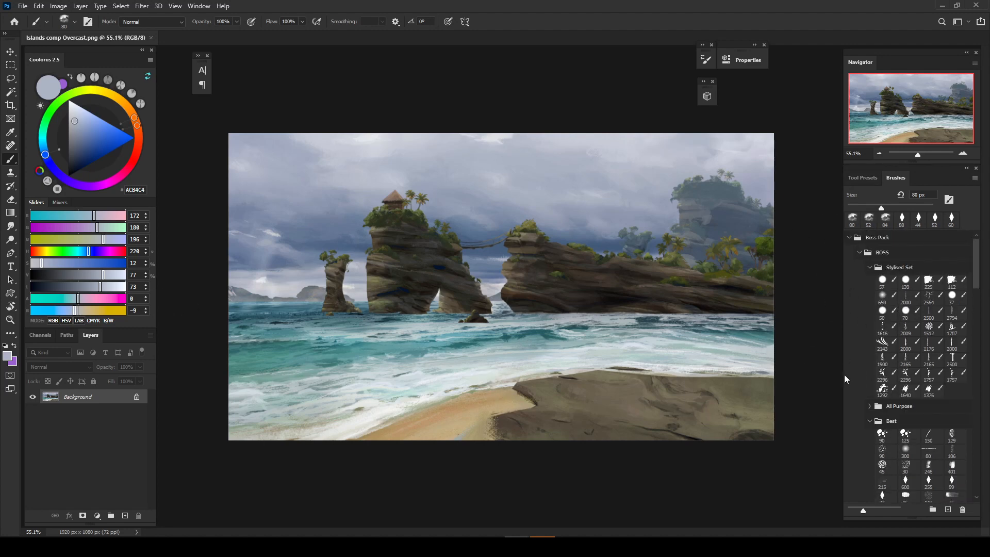
click(907, 482)
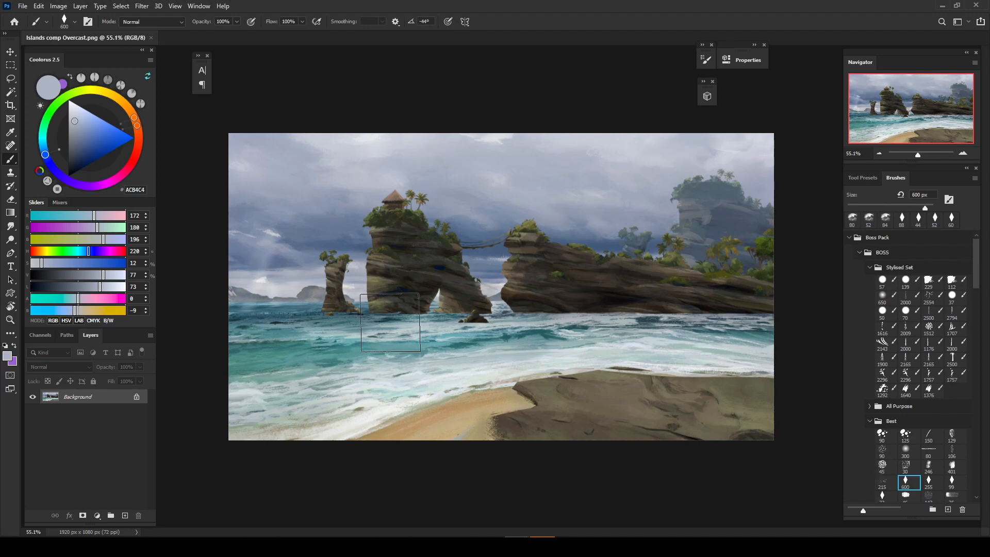
drag(501, 337, 426, 348)
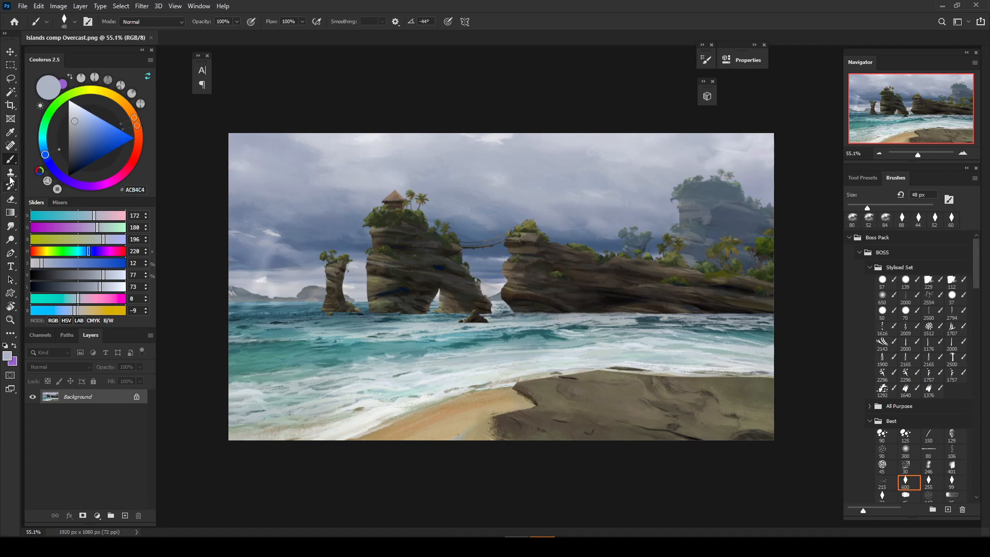
click(10, 106)
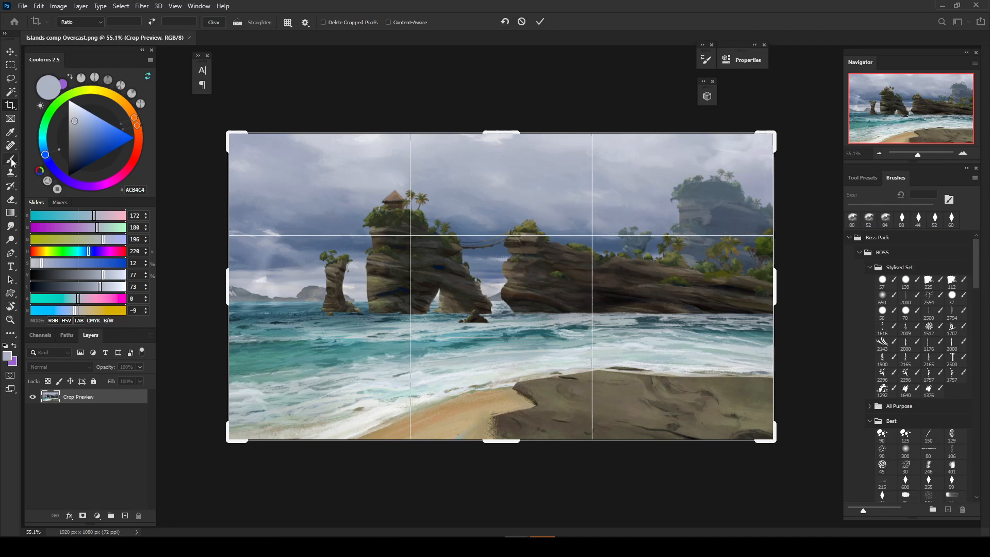
click(522, 24)
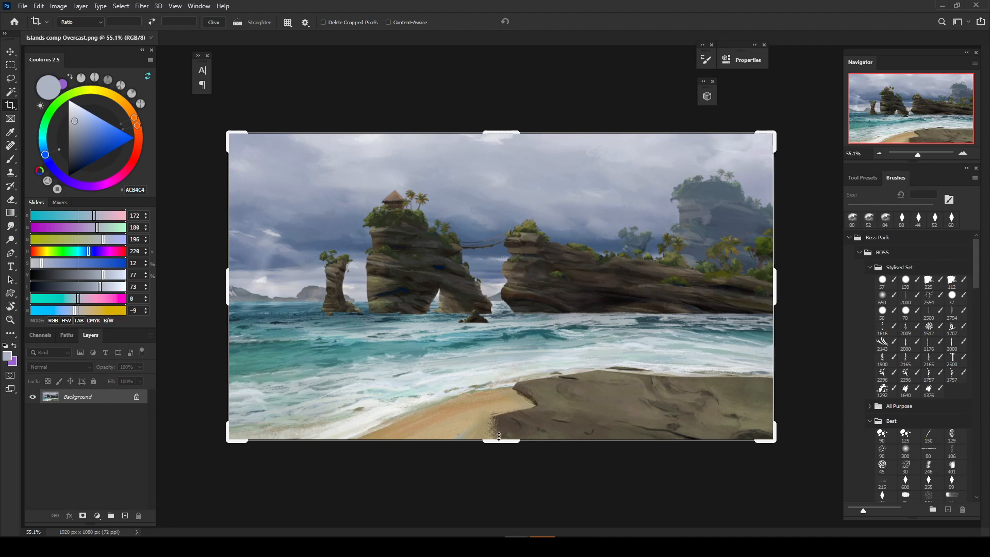
click(10, 161)
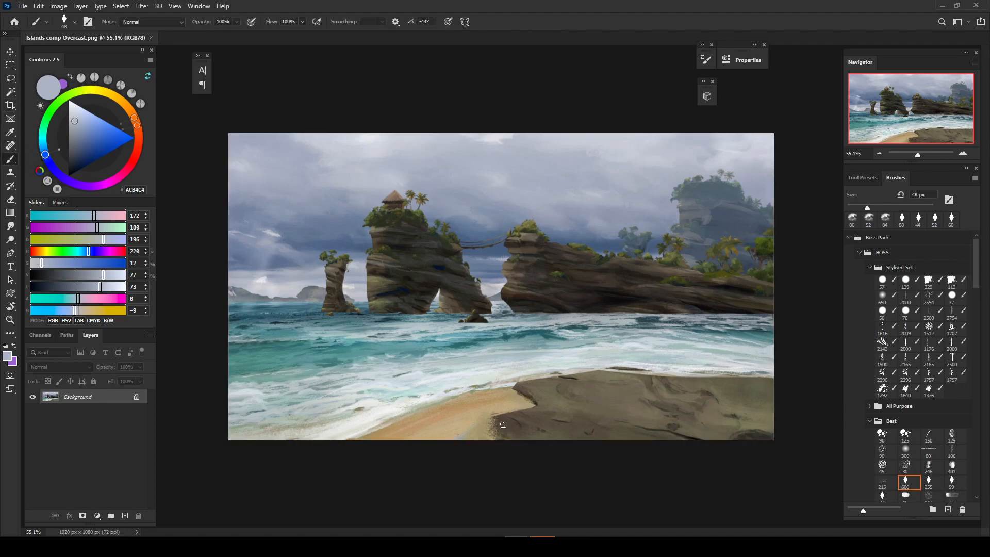
Step: Lasso the left end of the dark foreground sand with its light sand edge and copy it to a new layer
key(l)
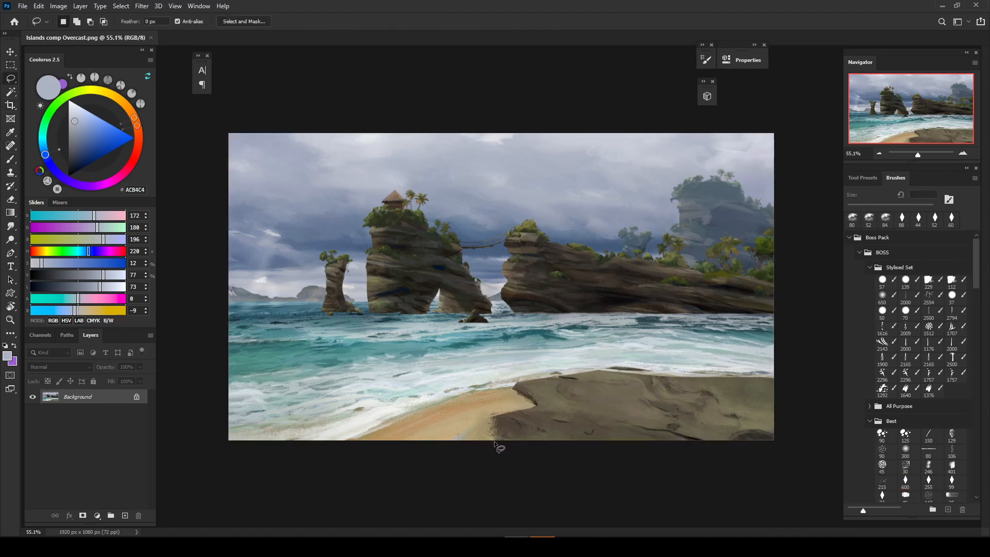
mouse_move(502, 453)
mouse_down()
mouse_move(478, 416)
mouse_move(495, 391)
mouse_move(525, 368)
mouse_move(577, 368)
mouse_move(609, 452)
mouse_move(494, 472)
mouse_up()
right_click(541, 416)
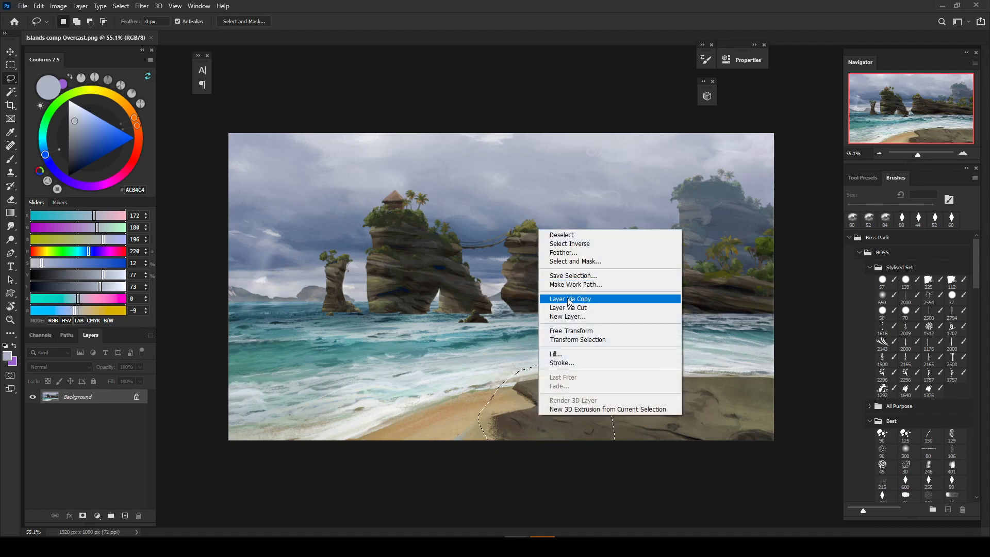
click(571, 300)
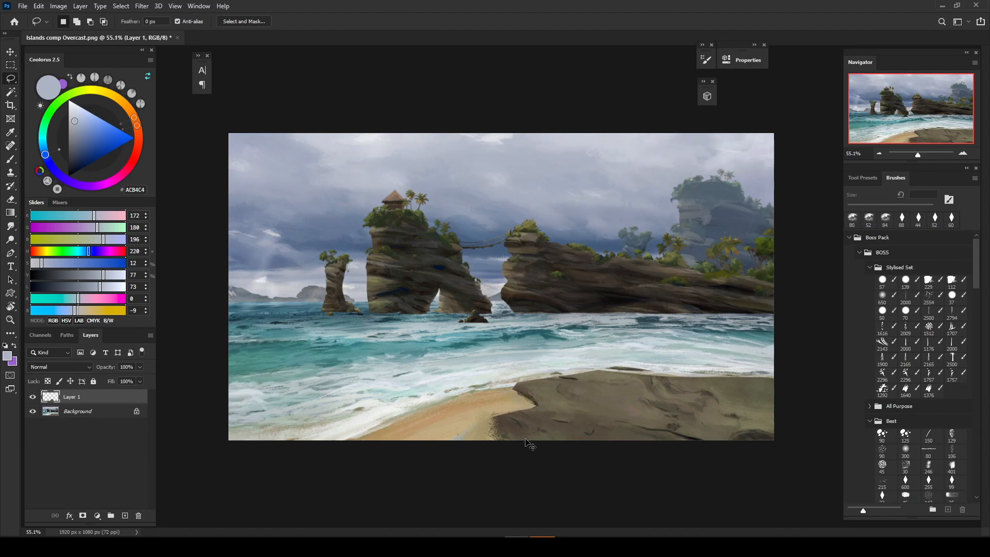
Step: Move the copied sand piece to the right over the dark sand, at about X 1322 px, Y 945.5 px
key(ctrl+t)
drag(505, 430, 566, 430)
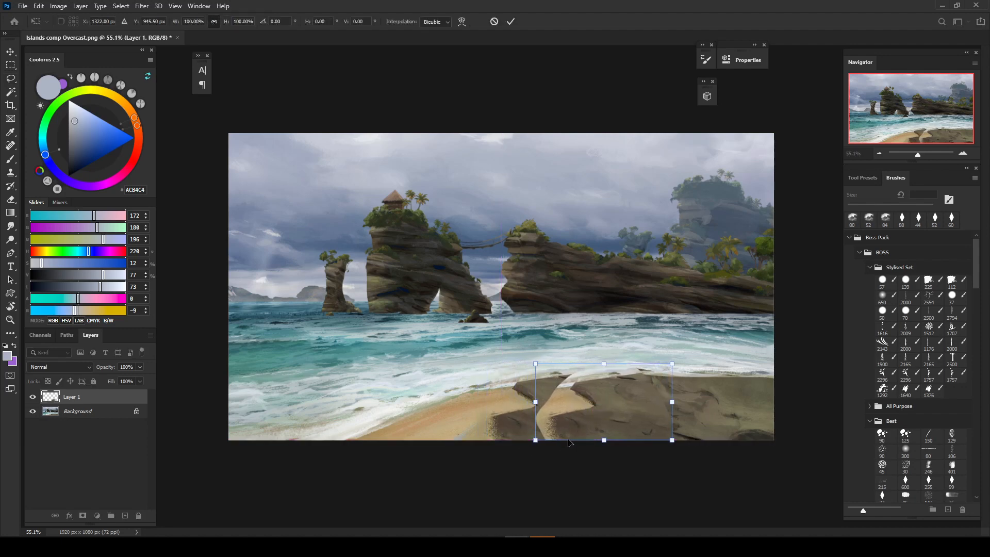
key(Return)
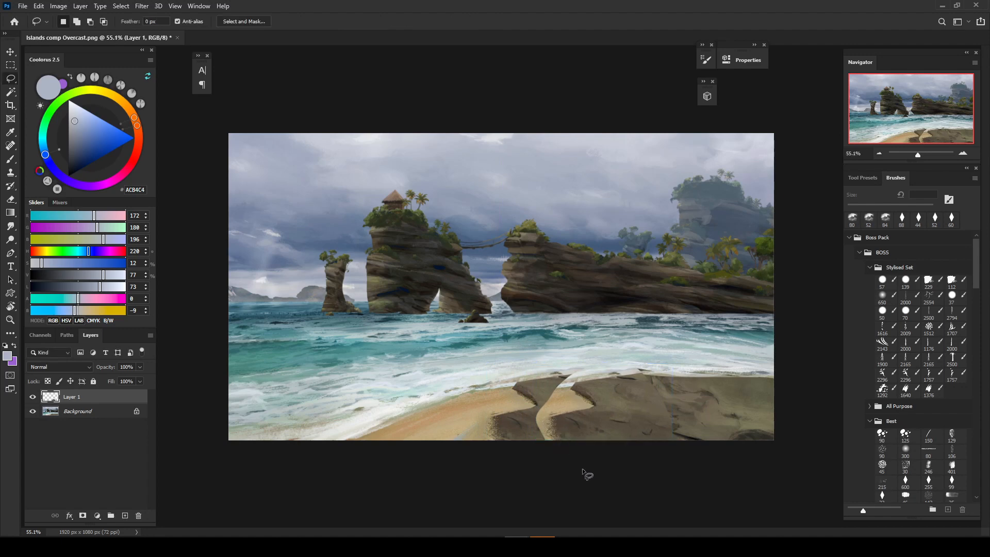
Step: Paint over the leftover dark sand beside the shifted piece with the Brush, using sampled light sand colour C1A786
key(l)
key(b)
alt+click(482, 413)
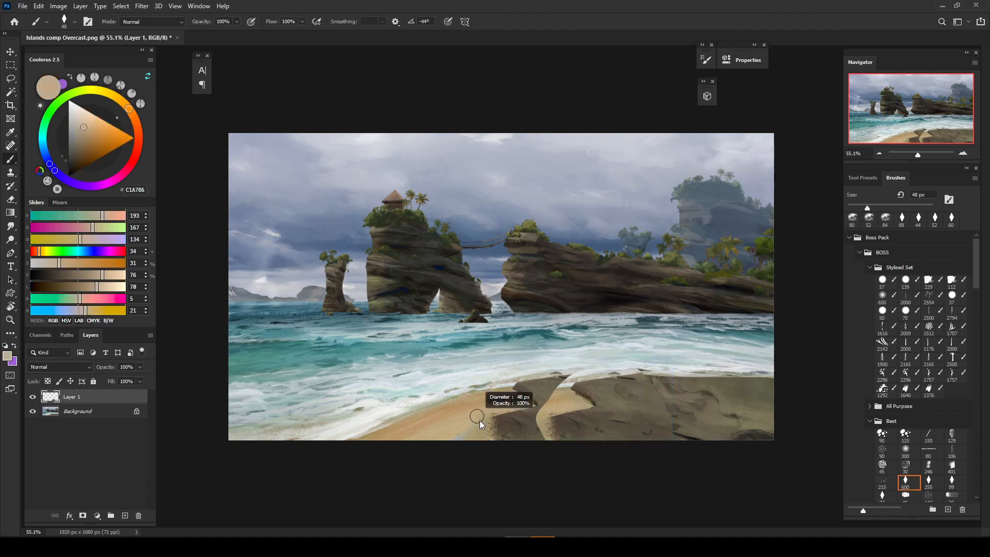
mouse_move(490, 427)
mouse_down()
mouse_move(536, 441)
mouse_move(525, 407)
mouse_move(541, 411)
mouse_move(539, 394)
mouse_move(502, 396)
mouse_move(526, 391)
mouse_up()
Step: Blend the upper edge of the extended light sand into the surf with an 81 px brush, using sampled foam grey and sand tan
alt+click(581, 372)
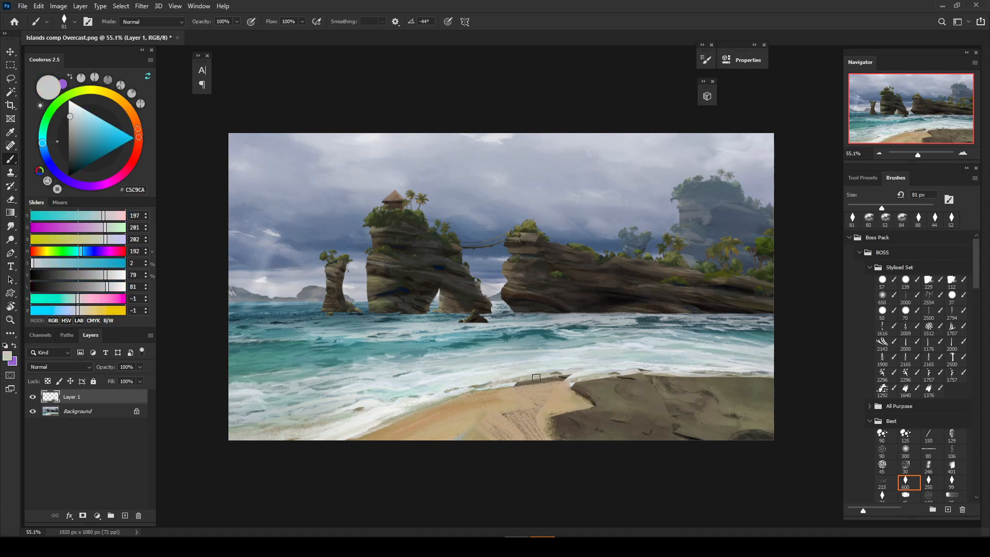
drag(583, 377, 515, 385)
alt+click(583, 369)
alt+click(546, 398)
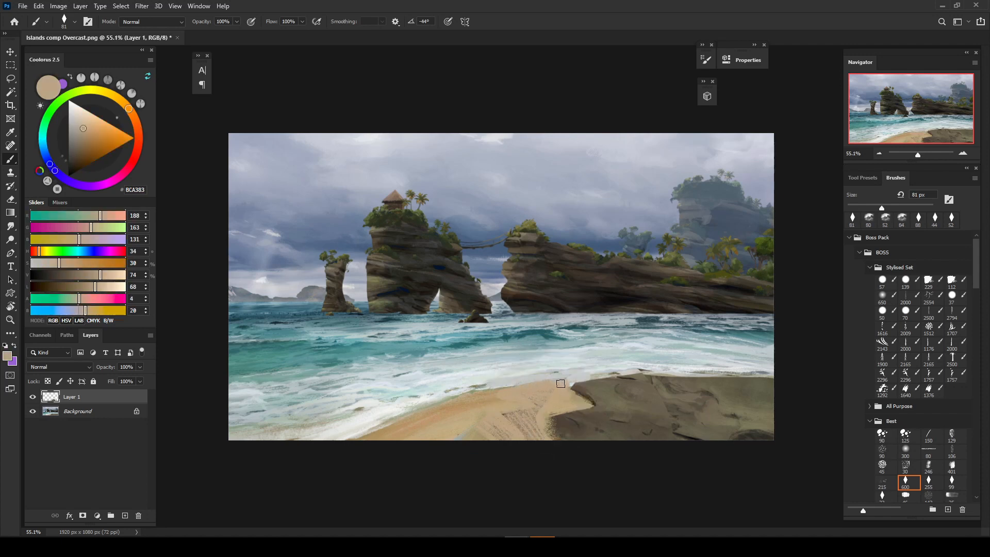
Step: Hide Layer 1 to compare with the original composition and show it again
click(32, 397)
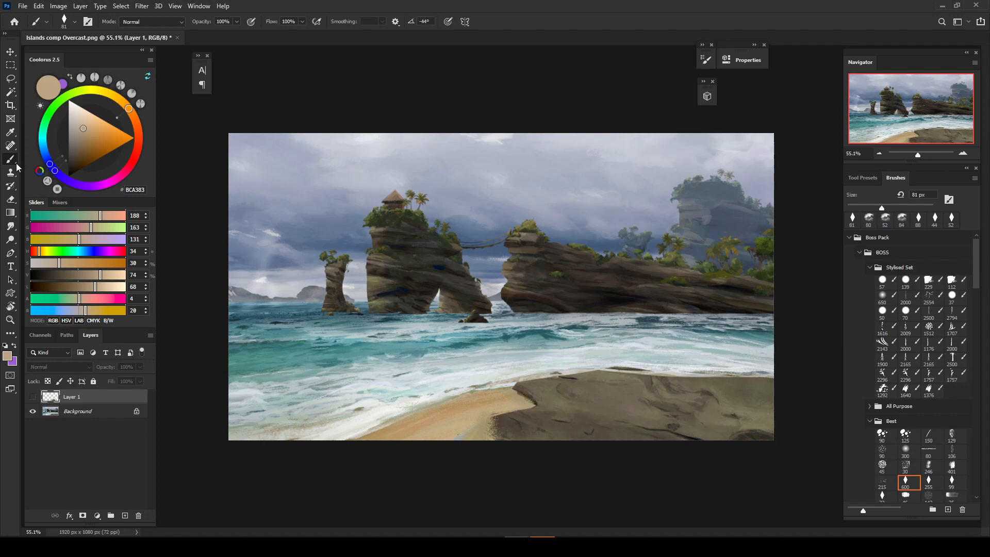
click(530, 419)
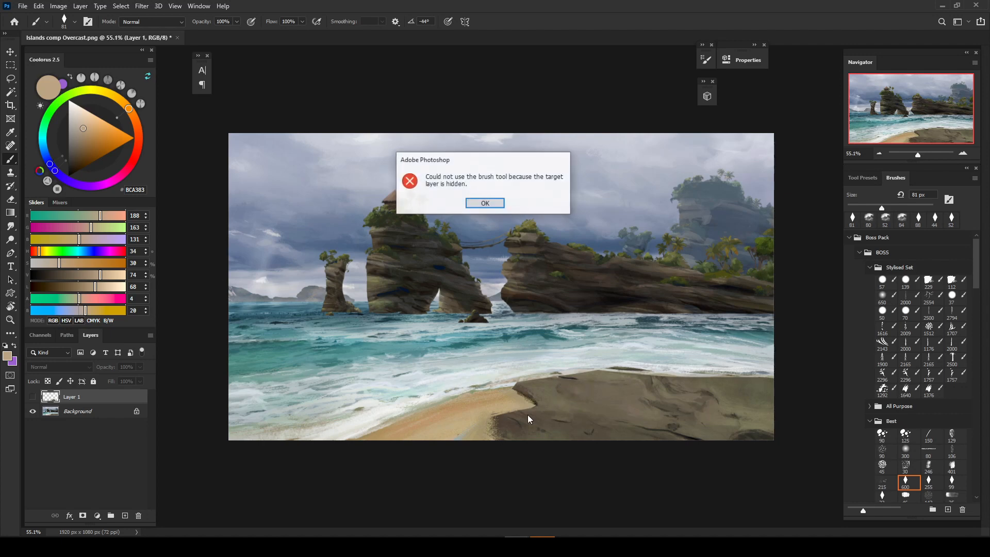
click(485, 204)
click(32, 398)
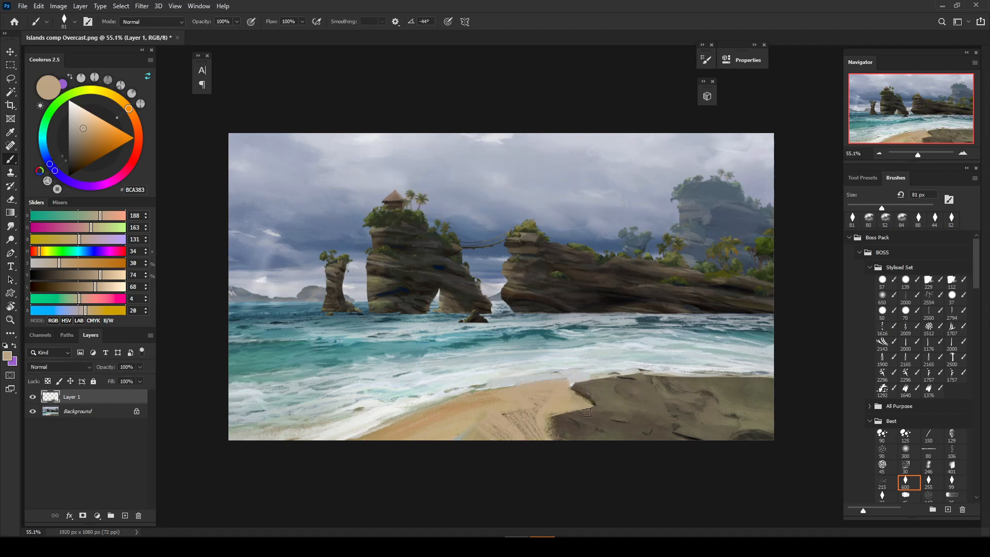
Step: Raise the upper edge of the dark foreground sand into the surf using sampled brown 655C4A and an 81 px brush
alt+click(615, 398)
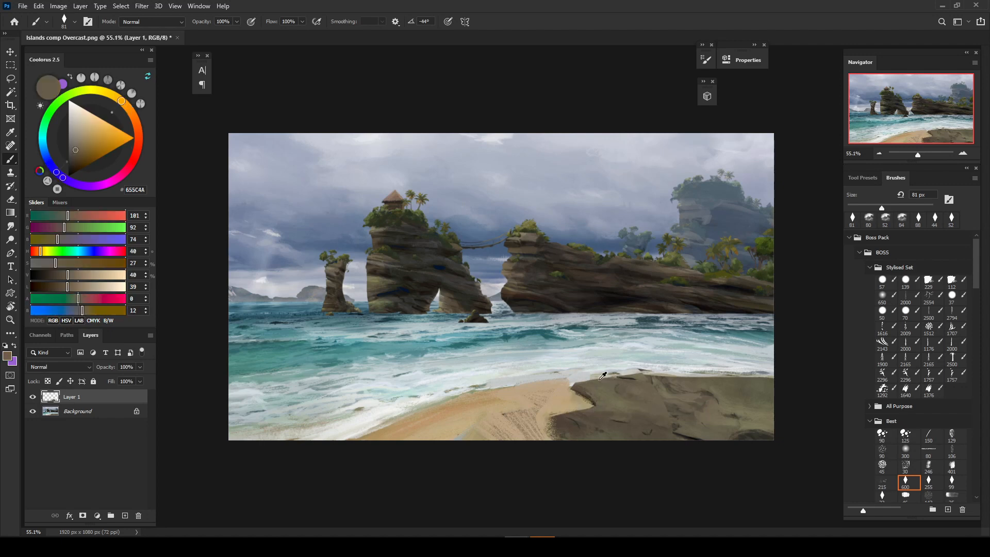
mouse_move(643, 366)
mouse_down()
mouse_move(668, 375)
mouse_move(576, 380)
mouse_move(718, 372)
mouse_move(710, 366)
mouse_move(736, 375)
mouse_move(724, 381)
mouse_move(732, 365)
mouse_move(759, 366)
mouse_move(658, 366)
mouse_up()
alt+click(649, 368)
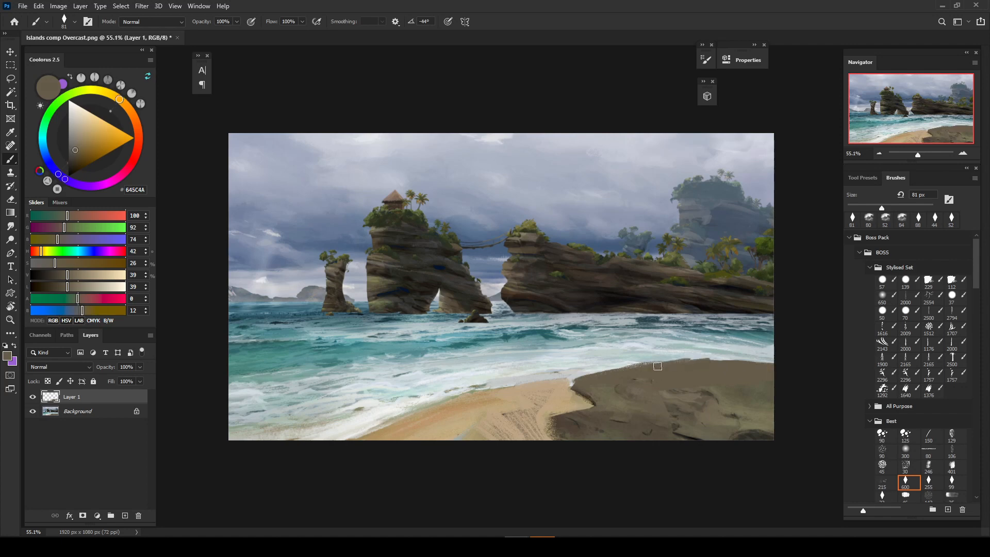
Step: Paint dark brown (3E3530) strokes on the dark sand at 95 px and reshape its left edge in sampled brown at 92 px
alt+click(753, 435)
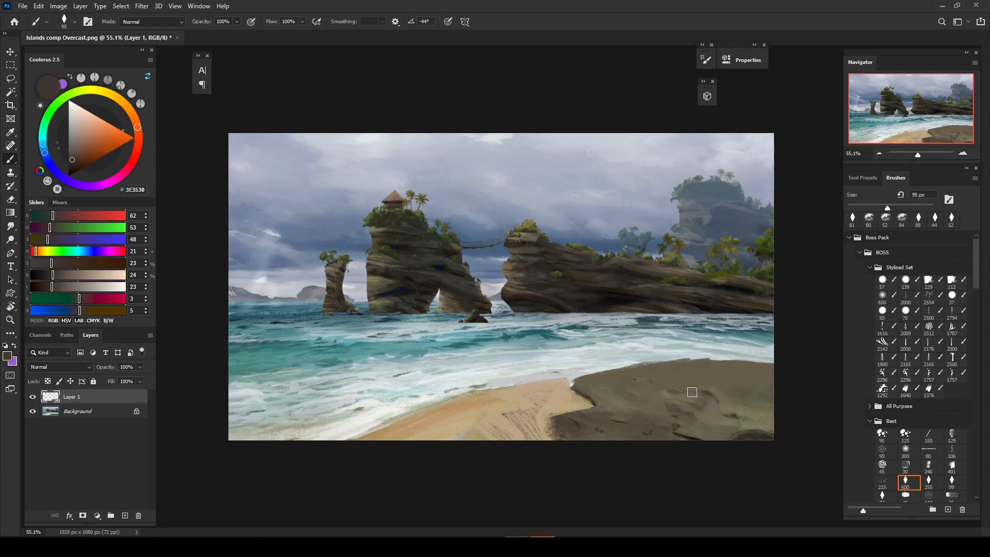
mouse_move(672, 379)
mouse_down()
mouse_move(768, 385)
mouse_move(713, 376)
mouse_up()
alt+click(596, 383)
mouse_move(610, 390)
mouse_down()
mouse_move(615, 403)
mouse_move(574, 386)
mouse_move(585, 380)
mouse_up()
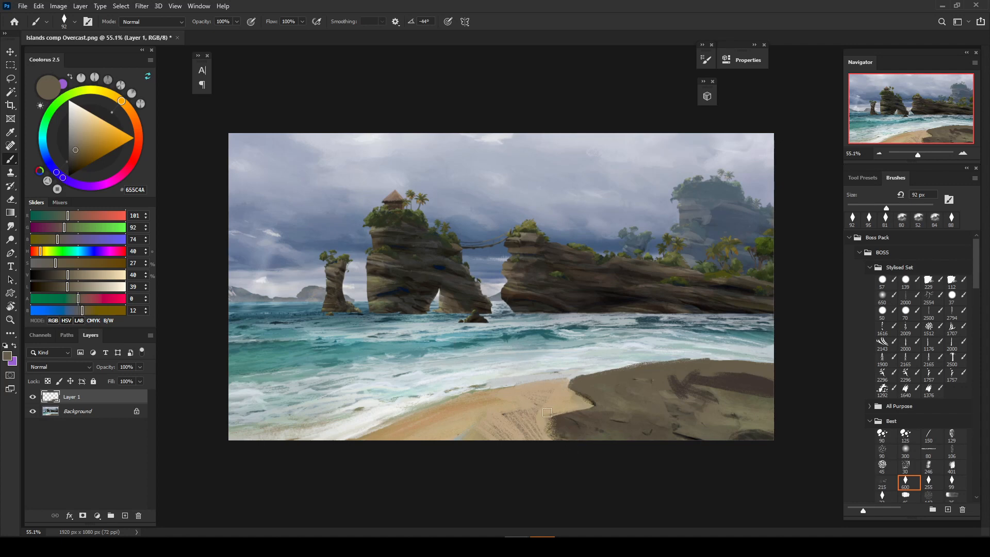
mouse_move(551, 391)
mouse_down()
mouse_move(539, 394)
mouse_move(557, 410)
mouse_up()
Step: Pick the vivid orange E7612F as painting colour and add a new layer above Layer 1
drag(113, 130, 134, 148)
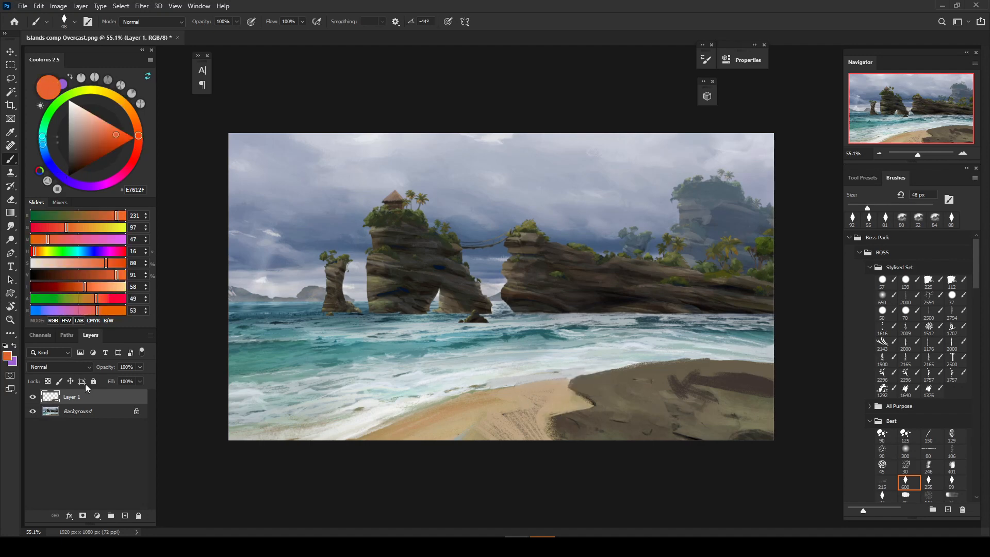
click(124, 516)
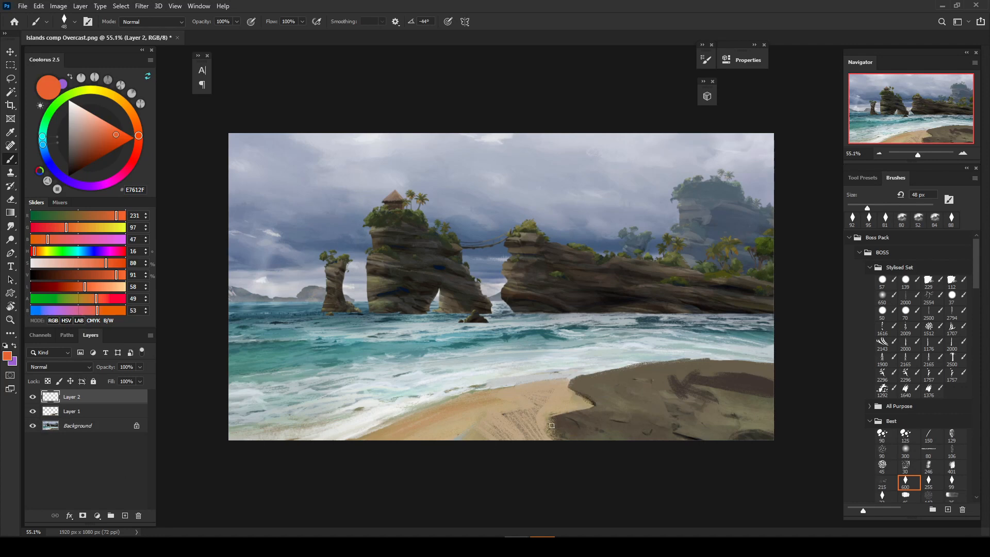
Step: Try orange guide strokes along the border between light and dark sand and undo them
drag(552, 425, 543, 421)
drag(569, 384, 597, 406)
key(ctrl+z)
drag(547, 406, 552, 407)
Step: Paint light sand (C1A786) into the lower left of the dark sand with a 41 px brush, touching up the border with sampled sand tones
alt+click(552, 414)
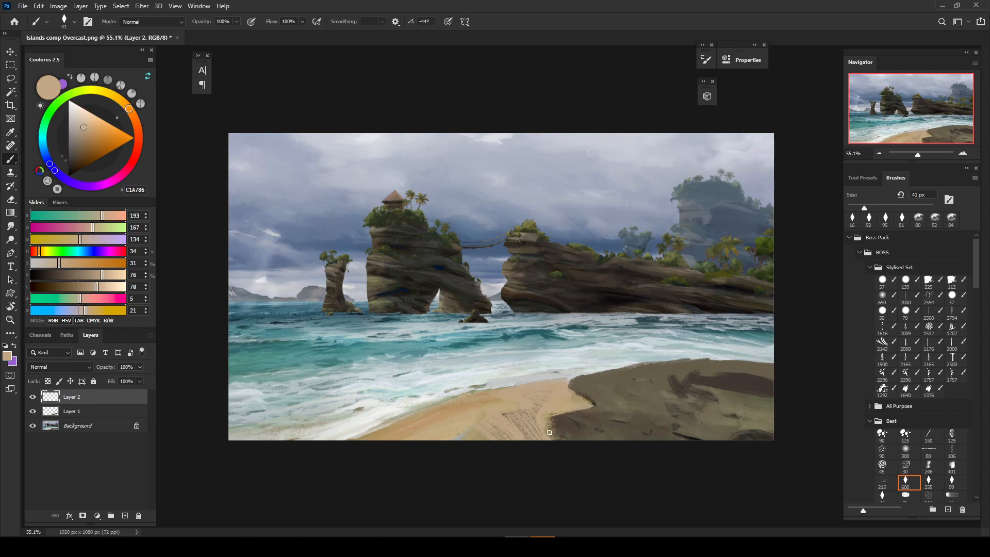
mouse_move(550, 432)
mouse_down()
mouse_move(596, 419)
mouse_move(579, 421)
mouse_move(582, 407)
mouse_move(589, 419)
mouse_move(566, 421)
mouse_up()
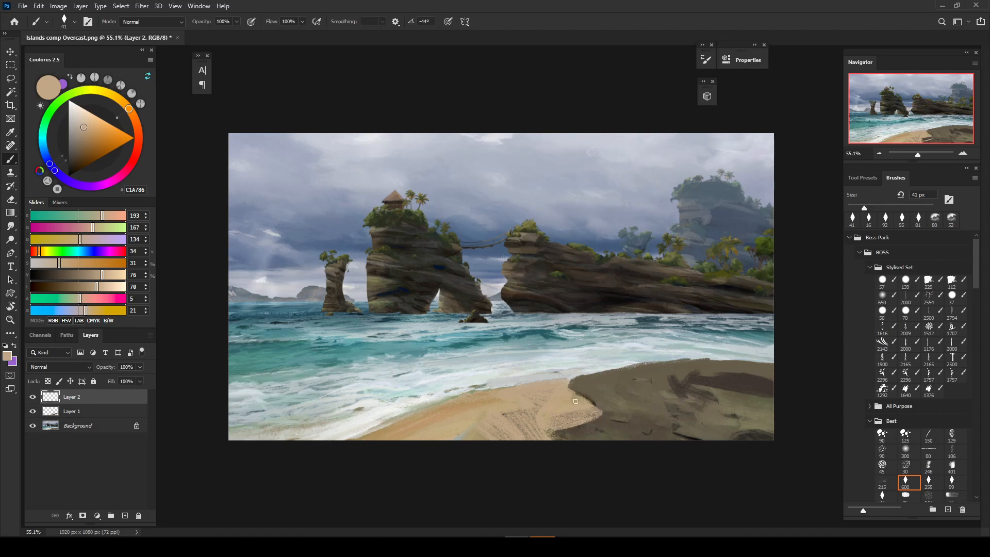
alt+click(603, 401)
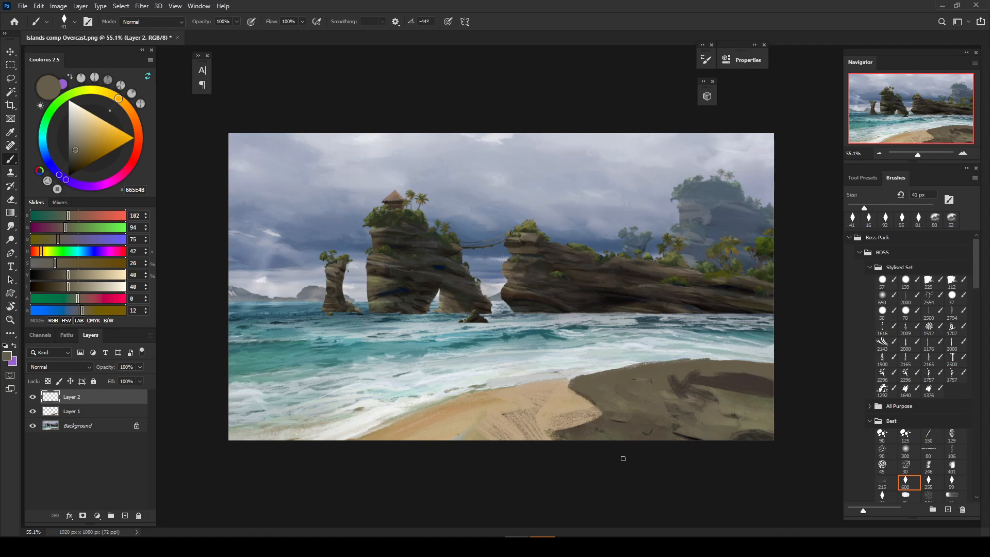
alt+click(571, 435)
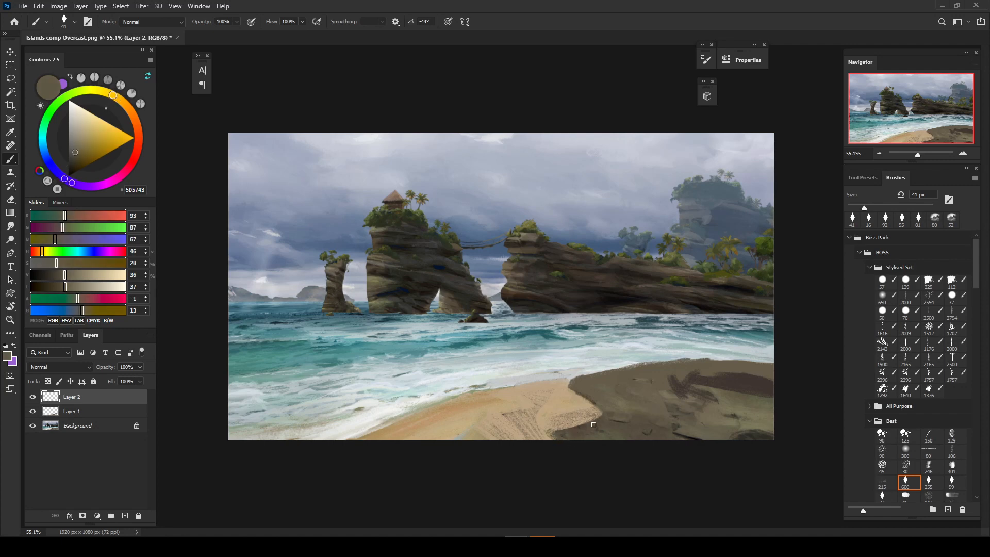
alt+click(583, 401)
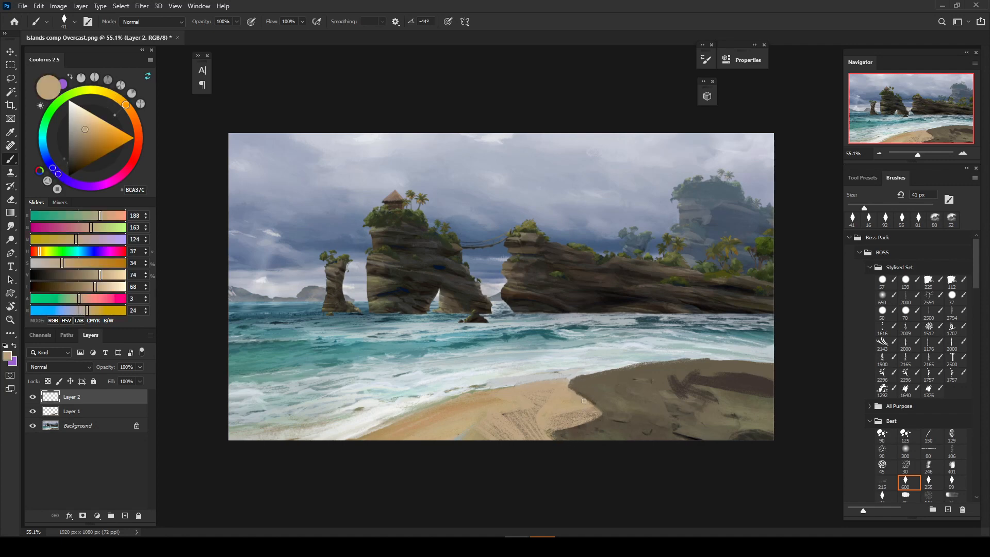
Step: Sample dark brown 524C3C and paint the dark sand back over the lower part of the light sand border
alt+click(553, 436)
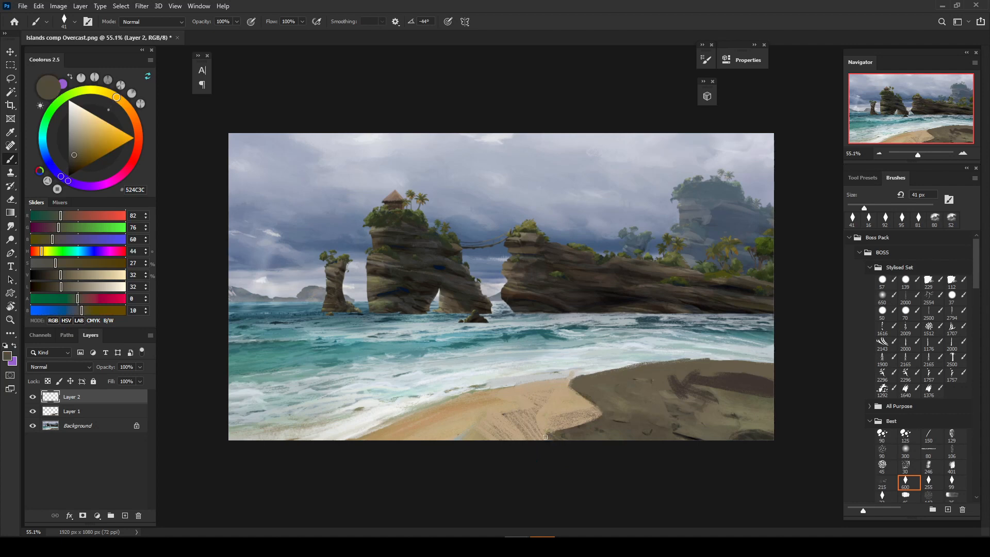
mouse_move(563, 437)
mouse_down()
mouse_move(599, 418)
mouse_move(577, 388)
mouse_up()
mouse_move(572, 433)
mouse_down()
mouse_move(602, 419)
mouse_move(574, 431)
mouse_up()
mouse_move(566, 429)
mouse_down()
mouse_move(542, 436)
mouse_move(547, 445)
mouse_move(546, 427)
mouse_move(599, 422)
mouse_move(531, 435)
mouse_up()
Step: Extend and smooth the dark sand's upper left edge against the surf using colours sampled nearby
alt+click(541, 416)
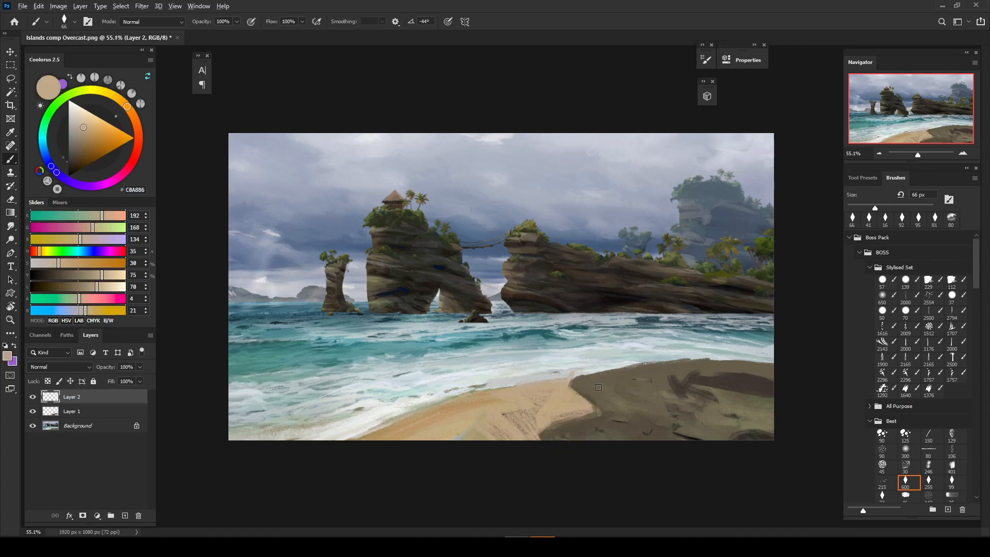
alt+click(576, 389)
alt+click(573, 380)
mouse_move(572, 379)
mouse_down()
mouse_move(616, 369)
mouse_move(571, 375)
mouse_move(615, 366)
mouse_move(580, 390)
mouse_move(571, 384)
mouse_move(604, 369)
mouse_move(692, 364)
mouse_move(668, 356)
mouse_move(702, 363)
mouse_move(695, 369)
mouse_move(671, 349)
mouse_move(737, 375)
mouse_move(732, 356)
mouse_move(742, 360)
mouse_move(719, 354)
mouse_move(738, 365)
mouse_move(714, 365)
mouse_move(771, 373)
mouse_move(742, 361)
mouse_move(705, 374)
mouse_move(690, 355)
mouse_move(670, 370)
mouse_up()
Step: Paint a larger dark brown mound rising above the dark sand with an enlarged brush, and touch up the surrounding sand in sampled brown
alt+click(738, 380)
key(bracketright)
key(bracketright)
key(bracketright)
alt+click(674, 354)
alt+click(625, 395)
drag(538, 432, 512, 432)
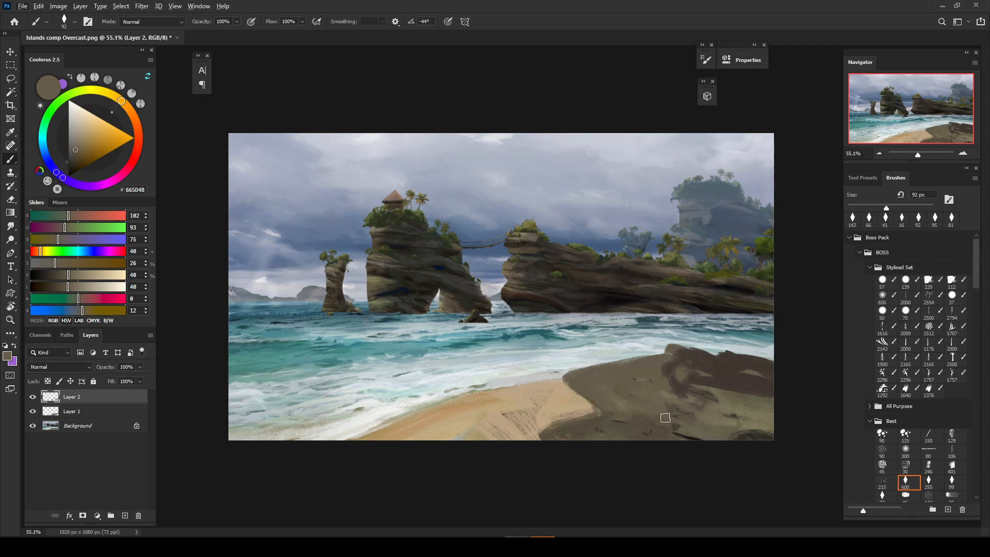
Step: Paint the lower left leg of the large rock arch in sampled brown 635841 with a 37 px brush
alt+click(679, 427)
alt+click(678, 426)
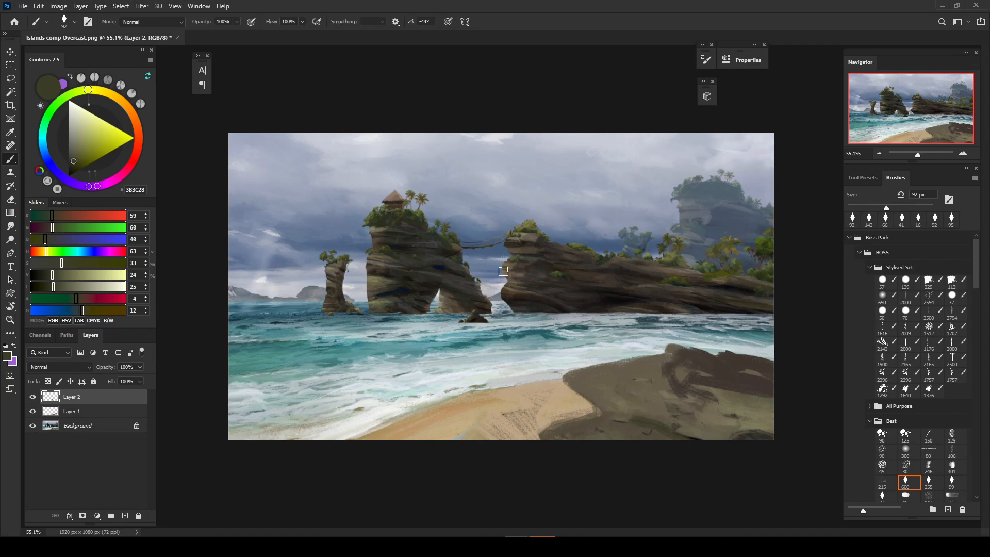
mouse_move(382, 275)
mouse_down()
mouse_move(365, 276)
mouse_move(379, 276)
mouse_move(380, 298)
mouse_up()
alt+click(379, 295)
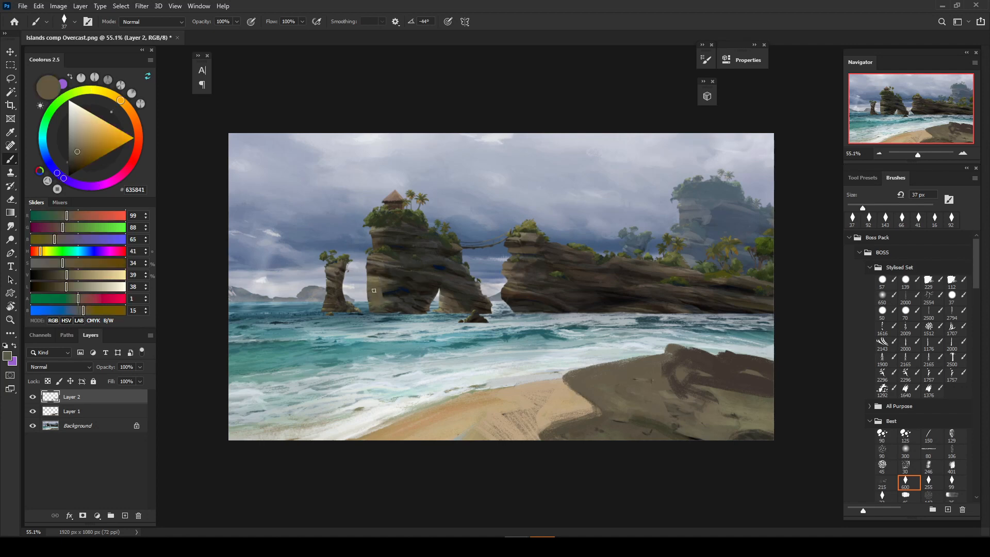
drag(383, 289, 390, 302)
Step: Switch to the reference photo board and zoom in on the wave splashing against the sandstone cliff
key(alt+Tab)
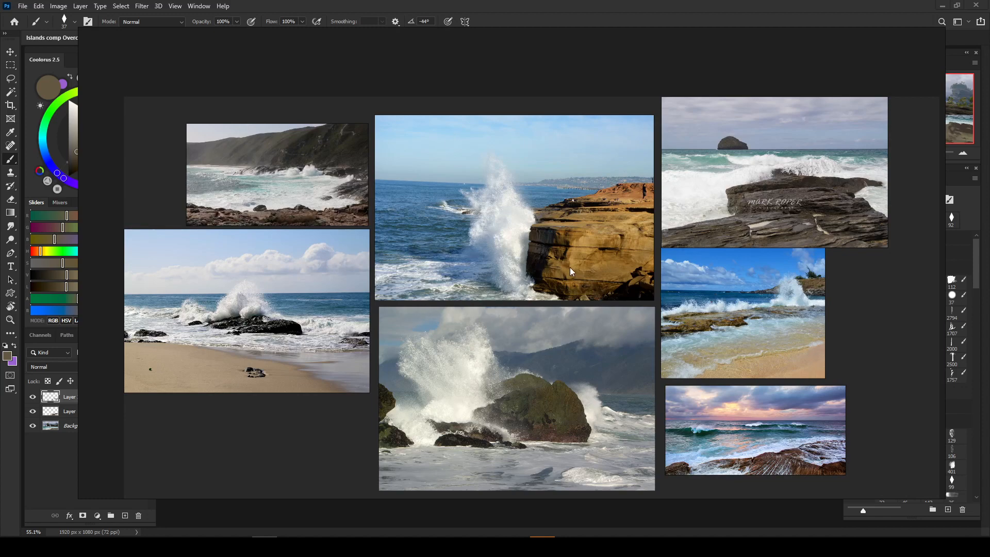
scroll(570, 270, up, 4)
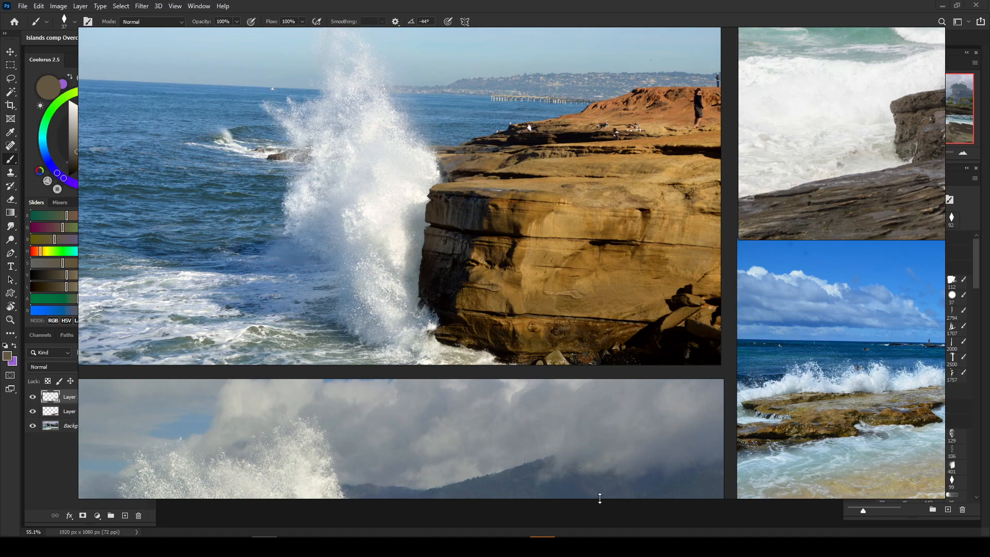
Step: Return to the painting and darken the shaded side of the large rock arch's left leg with sampled dark tones
click(255, 515)
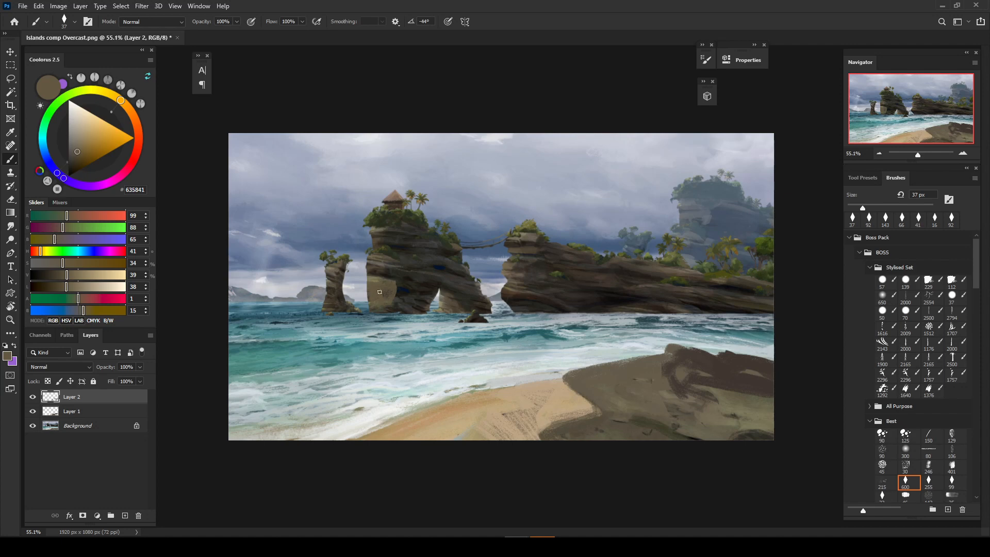
drag(391, 290, 387, 305)
alt+click(398, 281)
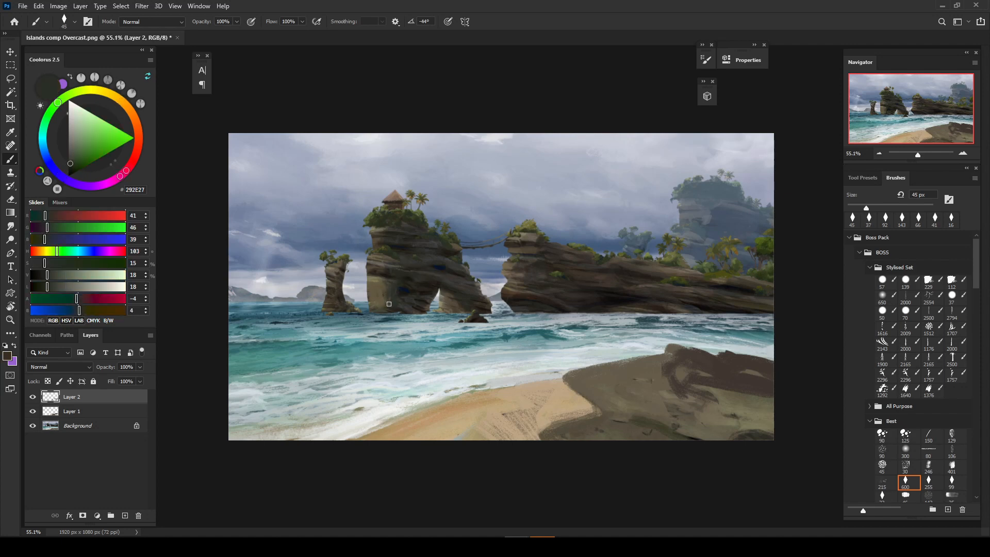
alt+click(387, 302)
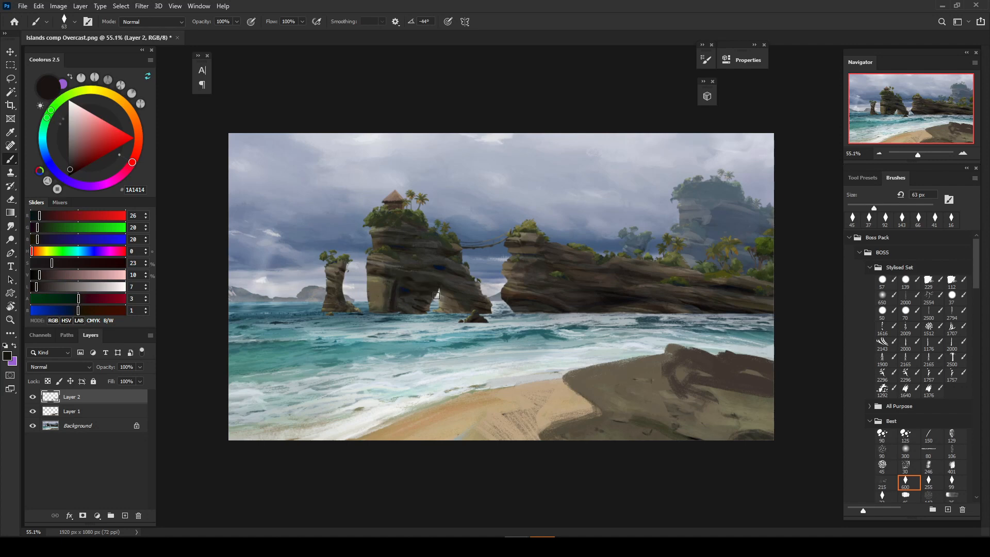
Step: Switch to the 99 px brush preset and refine the arch's left leg with sampled brown 635B44 and near-black shadow tones
click(929, 482)
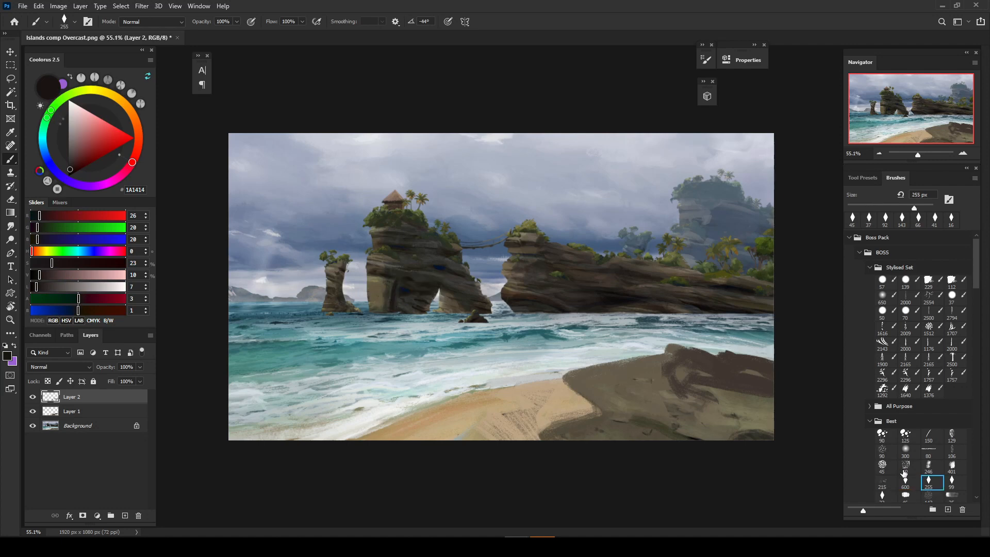
click(952, 481)
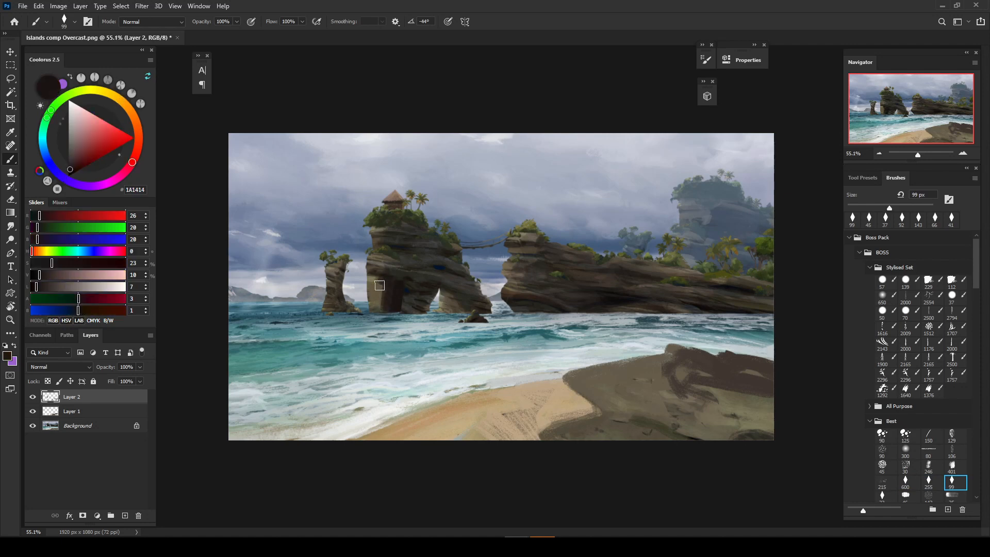
alt+click(381, 286)
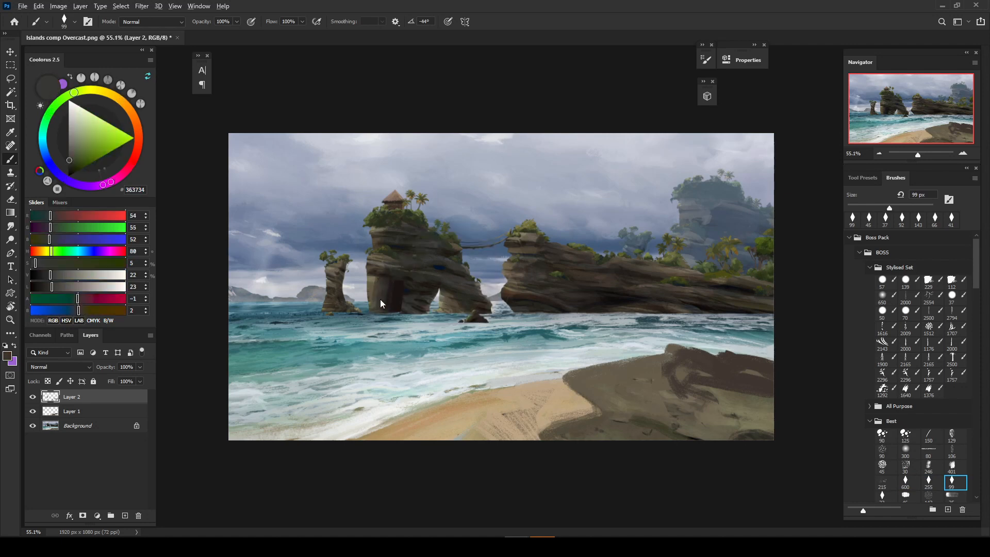
alt+click(372, 284)
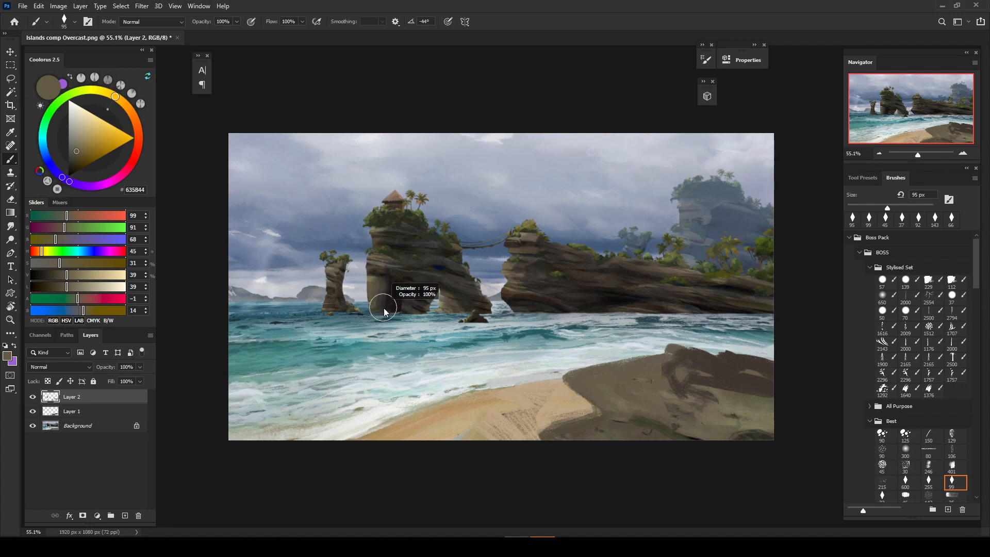
alt+click(395, 293)
drag(388, 284, 389, 308)
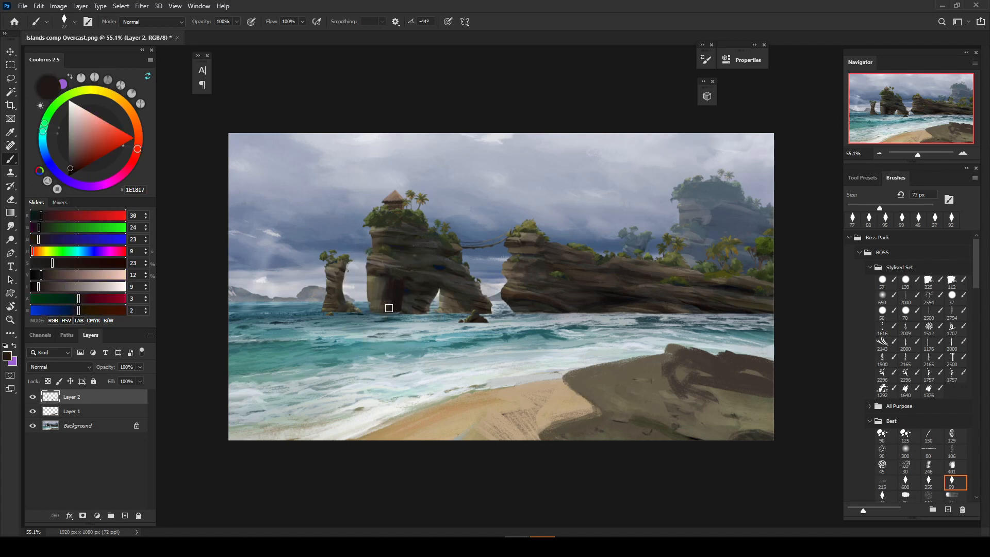
Step: Paint a lit, blocky rock face on the seaward top of the long cliff with a 52 px brush and sampled browns
alt+right_click(525, 249)
alt+click(525, 241)
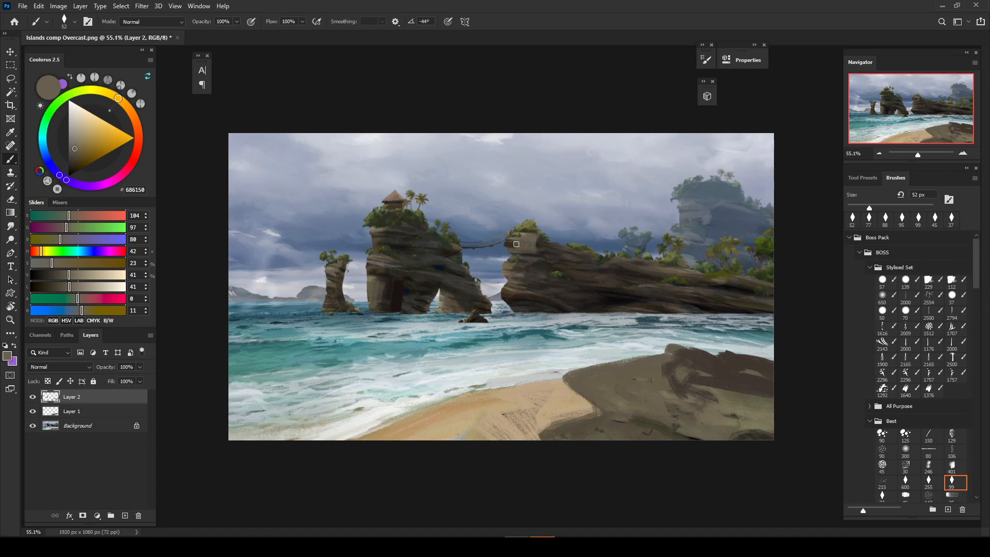
alt+click(533, 243)
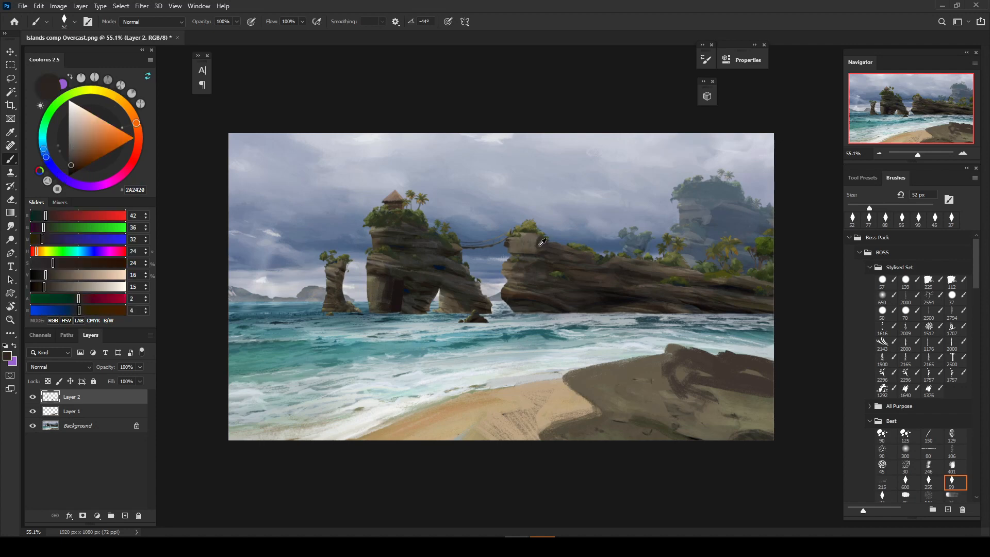
alt+click(510, 244)
alt+click(564, 249)
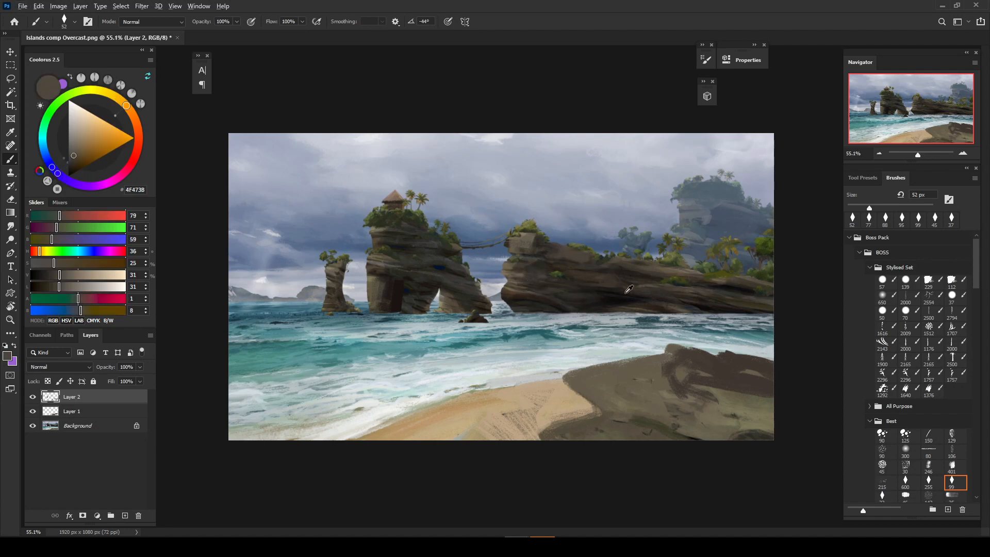
Step: Paint light and dark planes along the long cliff's upper ledge with the 52 px brush, alternating sampled browns such as 6A5F4D and 39332A
alt+click(625, 273)
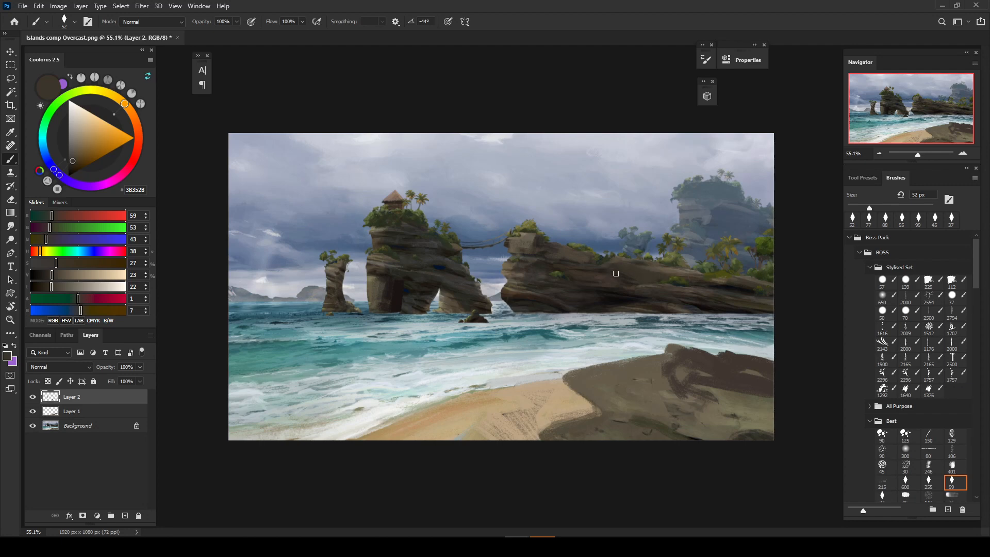
alt+click(635, 268)
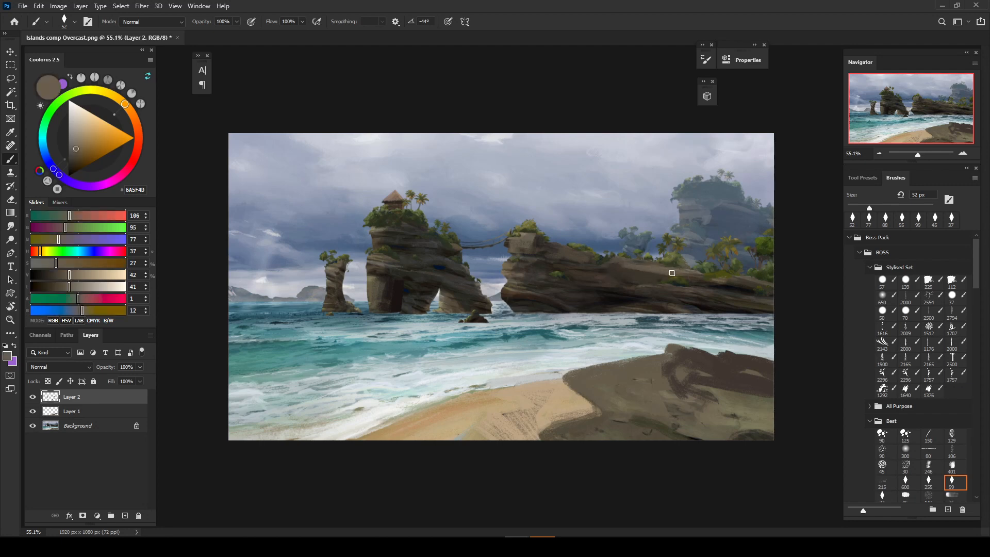
alt+click(630, 268)
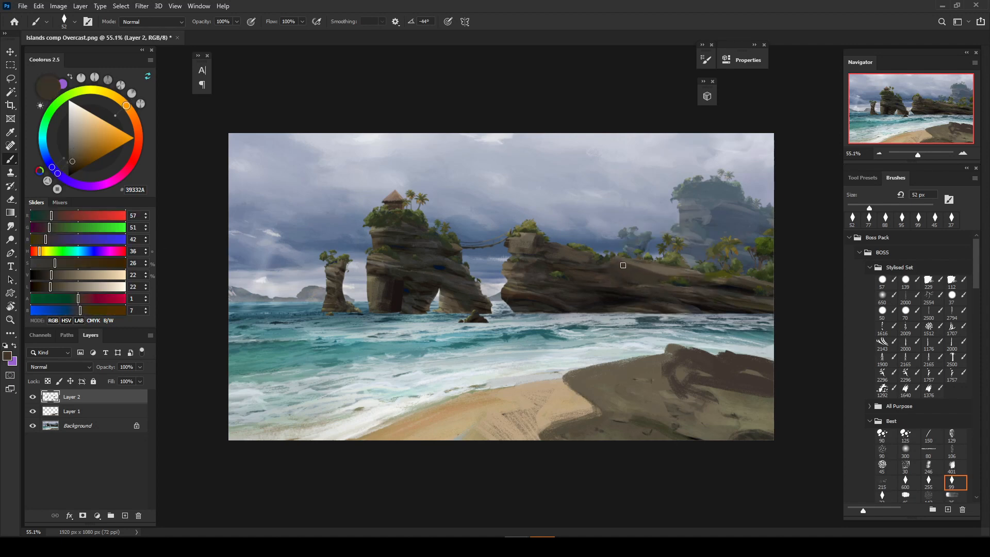
alt+click(653, 277)
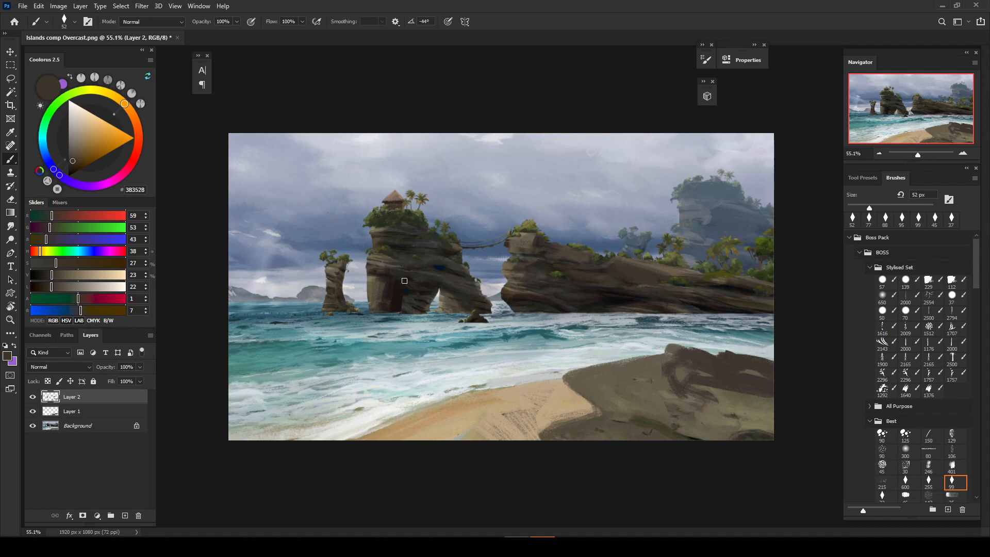
Step: Refine the shading inside the arch's left leg with sampled dark greys, and touch up the small sea stack in a sampled rock tone
alt+click(411, 298)
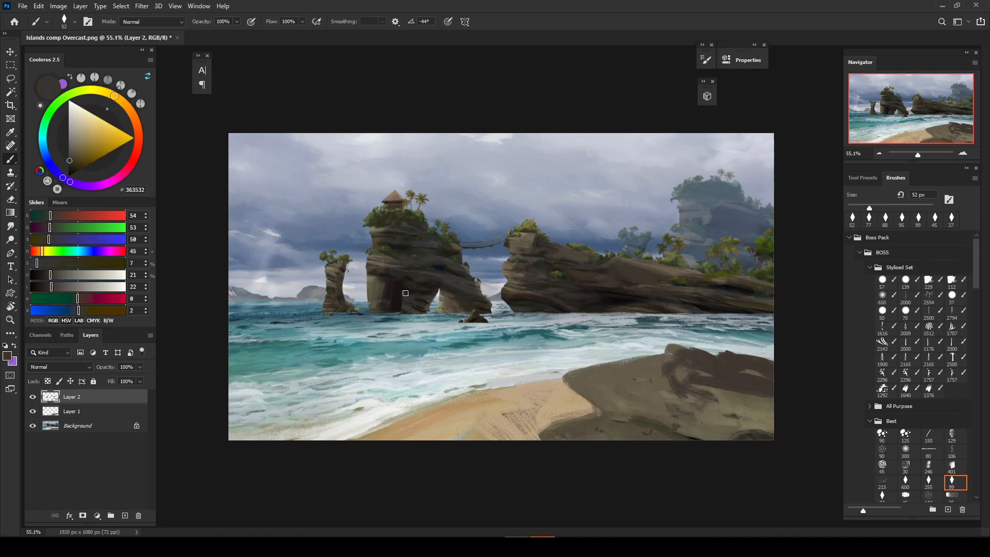
alt+click(401, 283)
alt+click(411, 294)
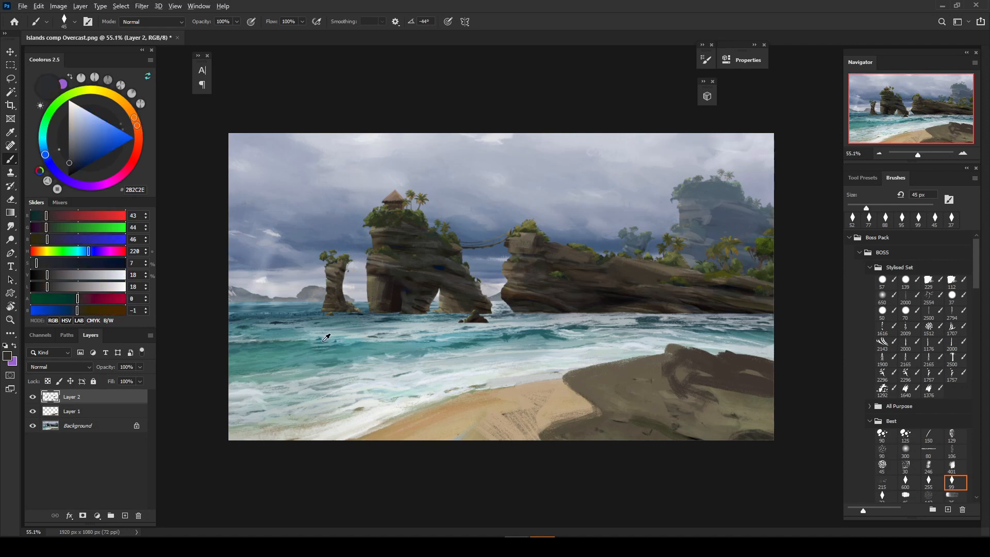
alt+click(335, 263)
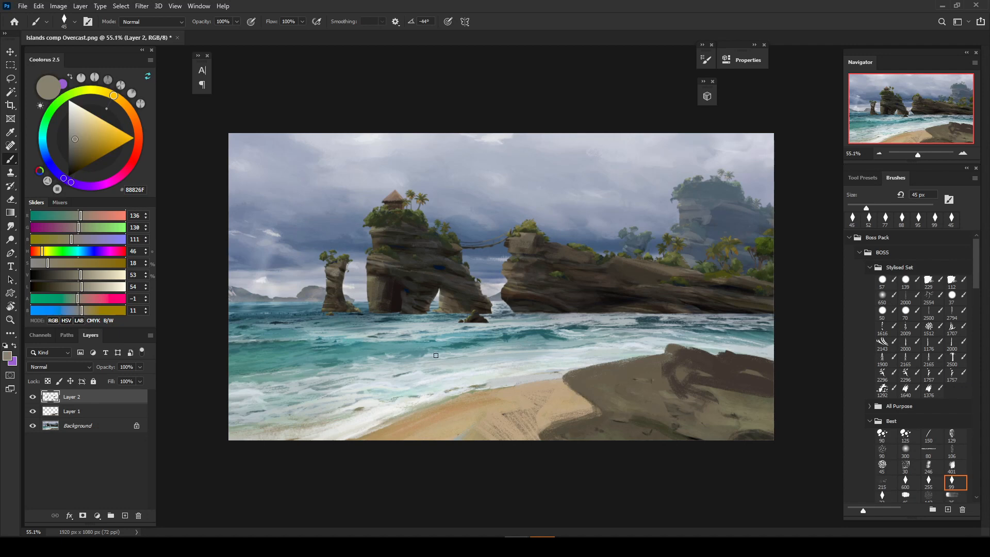
Step: Add a new layer, try a horizontal orange-red CB4029 guide line along the rocks' waterline, and undo it
click(124, 516)
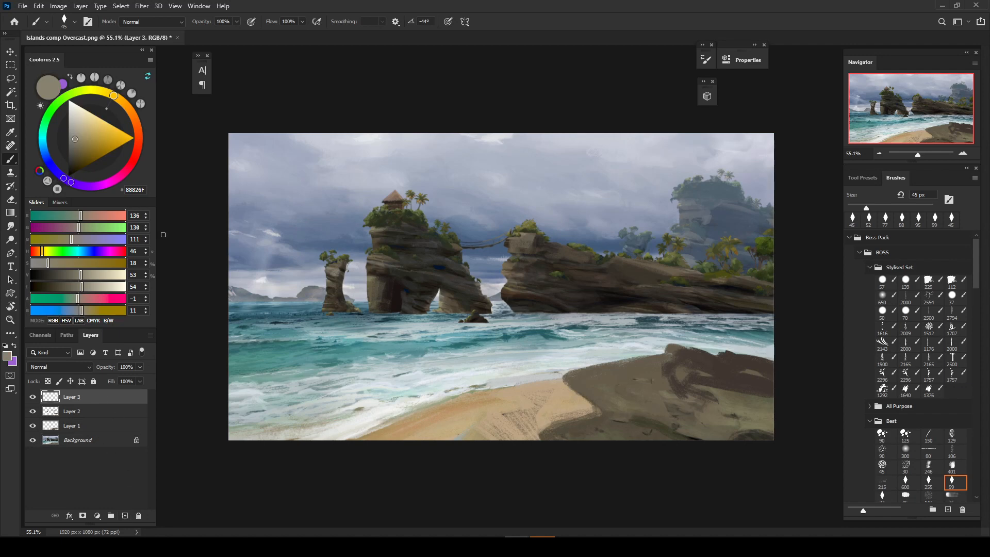
click(140, 143)
drag(105, 141, 110, 141)
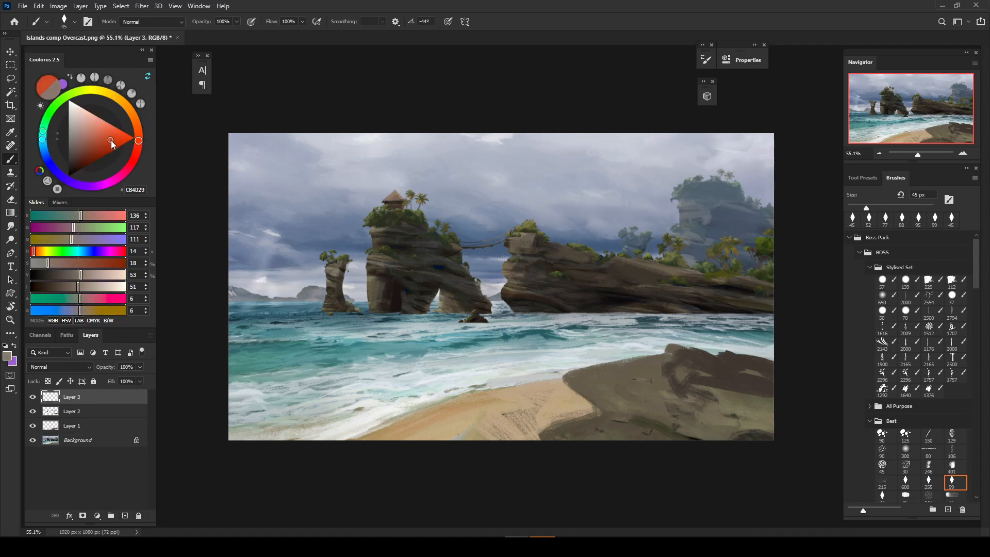
drag(669, 311, 663, 315)
mouse_move(773, 313)
mouse_down()
mouse_move(521, 313)
mouse_move(290, 330)
mouse_up()
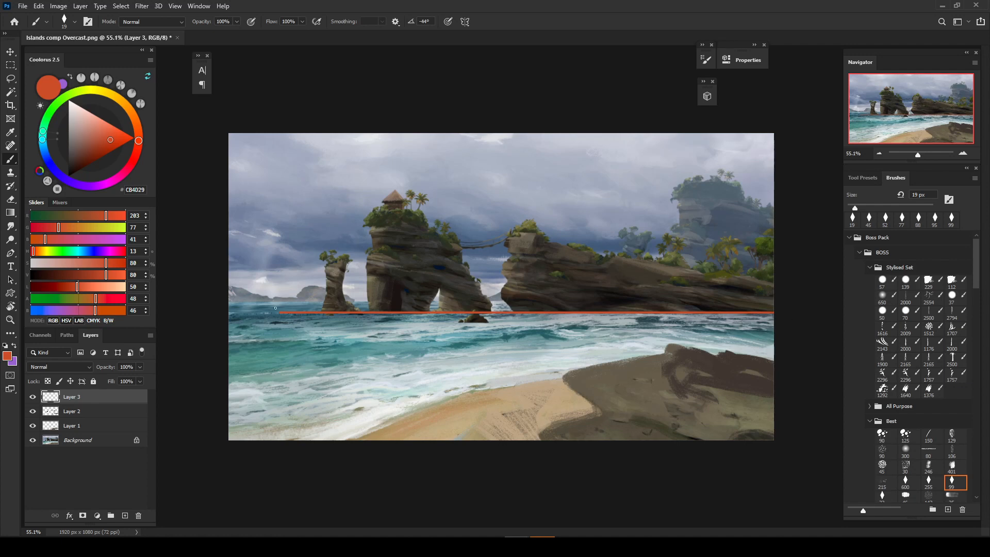
key(ctrl+z)
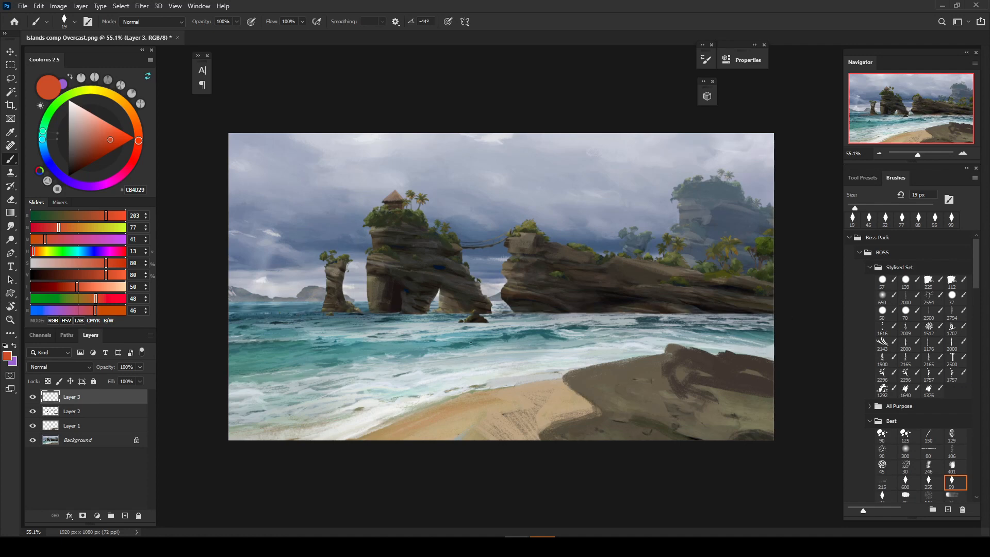
Step: Paint the waterline and first spray at the foot of the arch's left leg in sampled blue-greys with a 26 px brush
alt+click(522, 311)
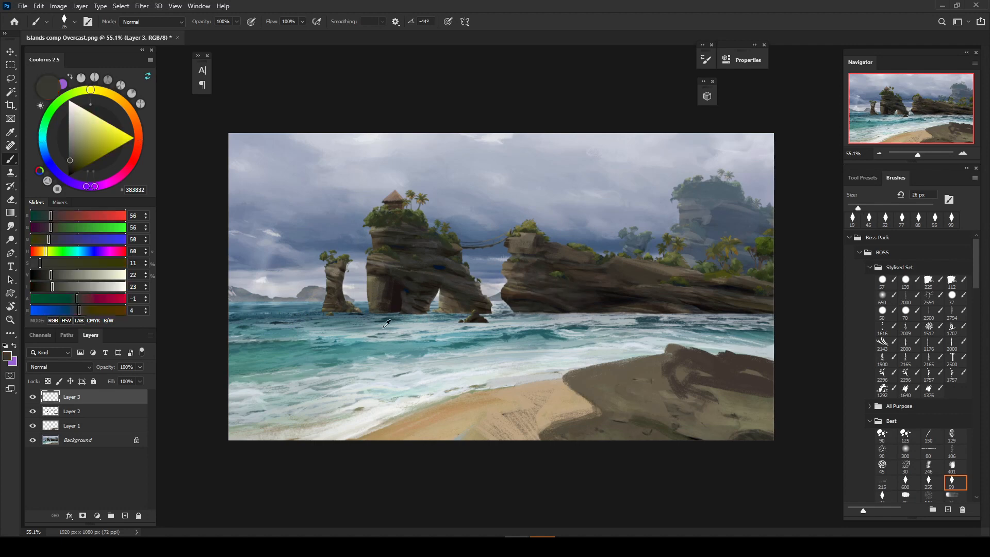
alt+click(394, 313)
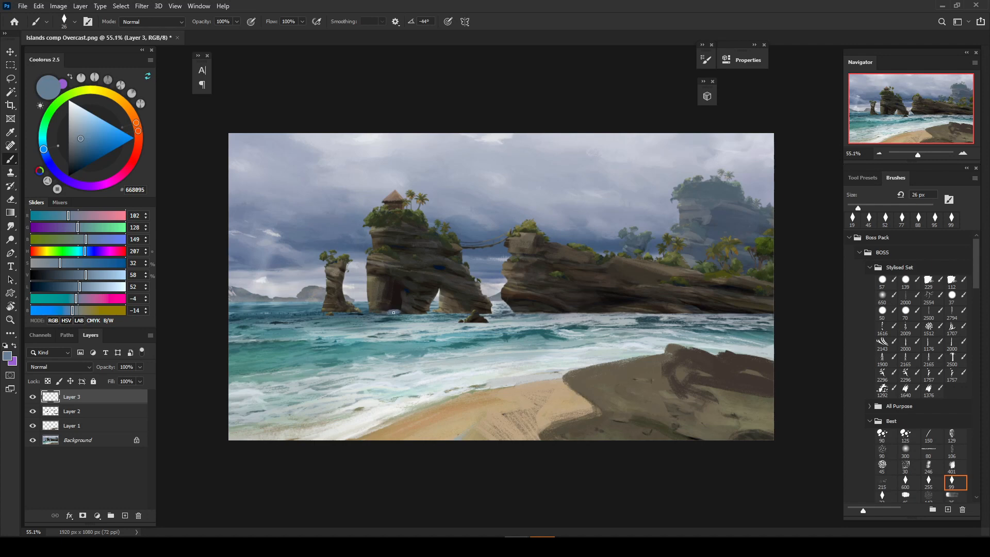
alt+click(369, 313)
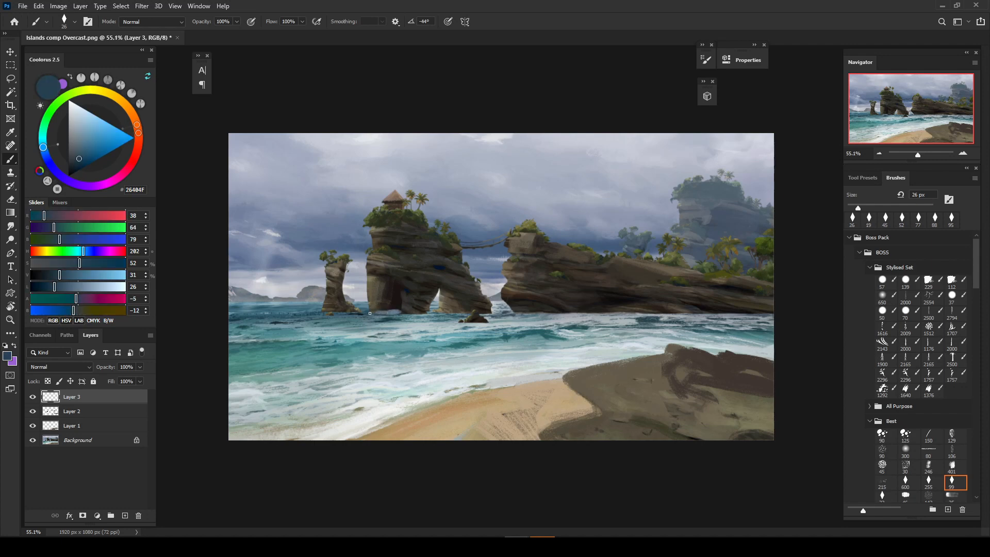
alt+click(393, 313)
drag(379, 290, 395, 301)
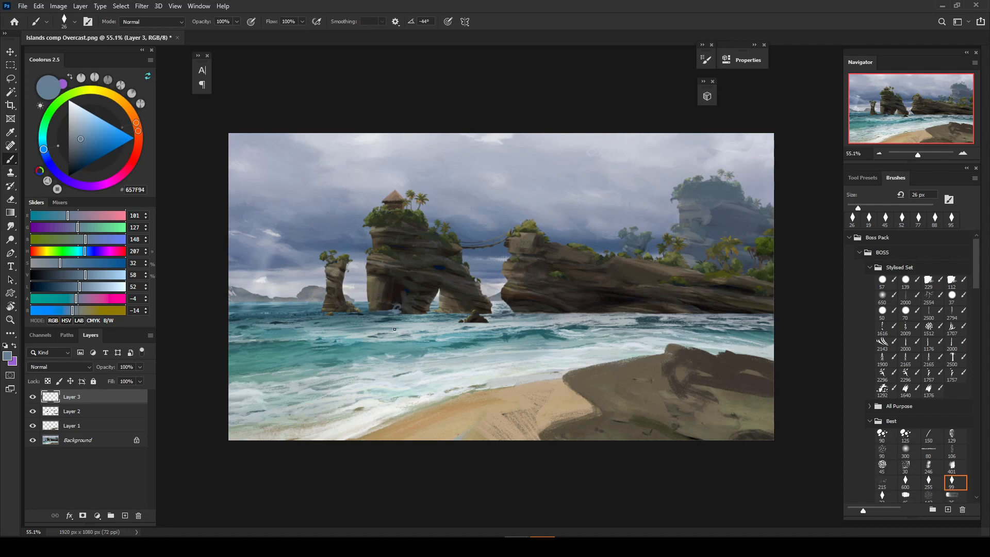
Step: Build up and soften the blue-grey splash at the foot of the arch's left leg with a larger brush, undoing one unwanted stroke
alt+click(395, 290)
drag(399, 293, 400, 305)
drag(400, 304, 392, 308)
alt+click(397, 310)
mouse_move(392, 308)
mouse_down()
mouse_move(380, 312)
mouse_move(407, 315)
mouse_move(377, 316)
mouse_move(398, 302)
mouse_up()
key(ctrl+z)
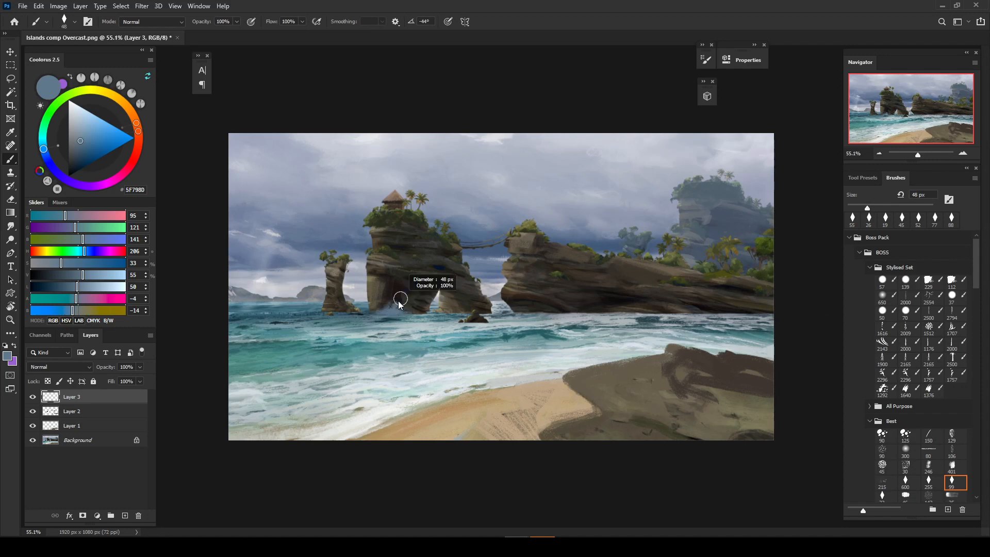
alt+click(397, 300)
click(400, 298)
Step: Define the long cliff's dark base along the waterline in sampled near-black tones, reducing the brush from 45 to 26 px
drag(559, 313, 557, 317)
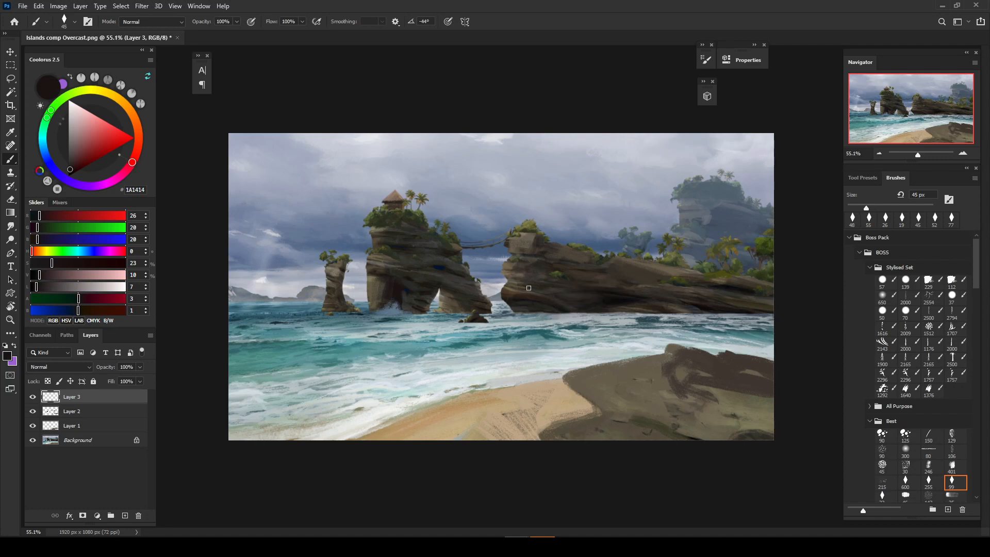
alt+click(684, 308)
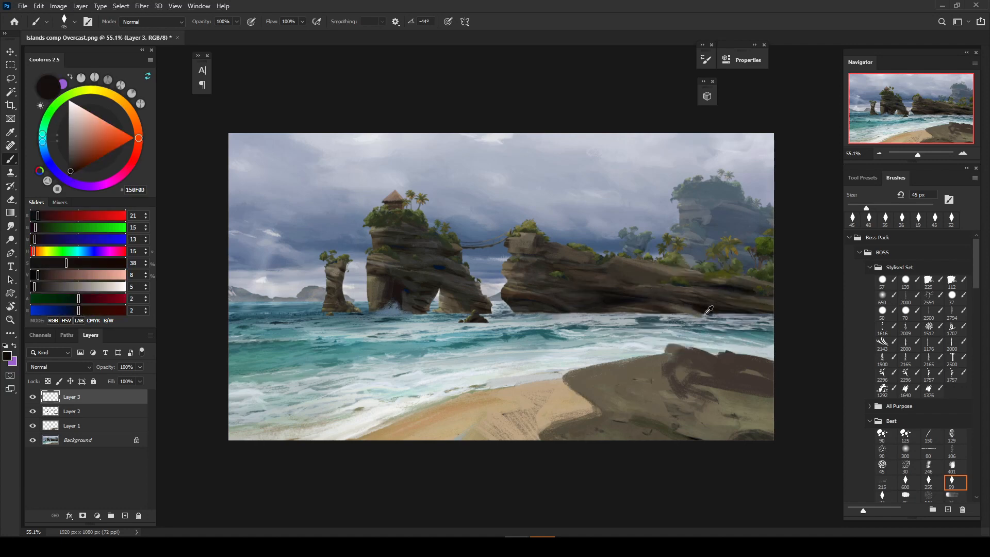
drag(708, 316, 699, 314)
mouse_move(707, 316)
mouse_down()
mouse_move(699, 316)
mouse_move(752, 314)
mouse_move(698, 317)
mouse_up()
alt+click(729, 308)
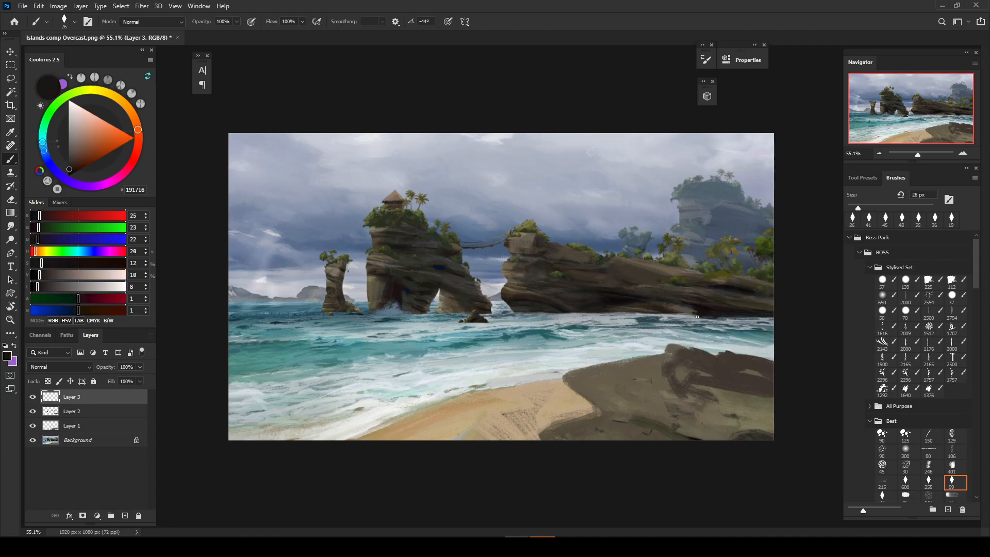
Step: Paint a wave splash rising against the landward part of the long cliff's base in sampled greys such as 7D8592 with a 41 px brush
alt+click(698, 312)
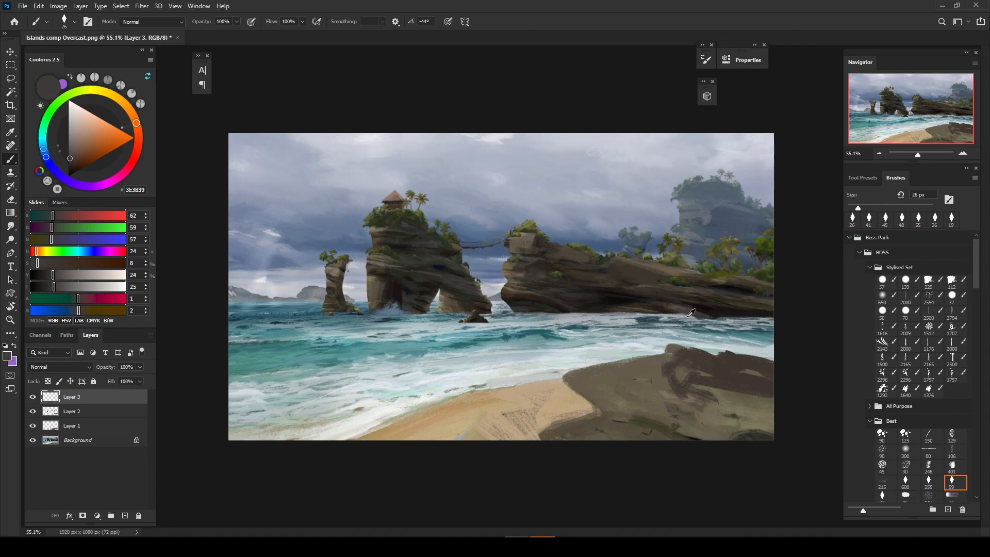
alt+click(690, 316)
alt+click(693, 318)
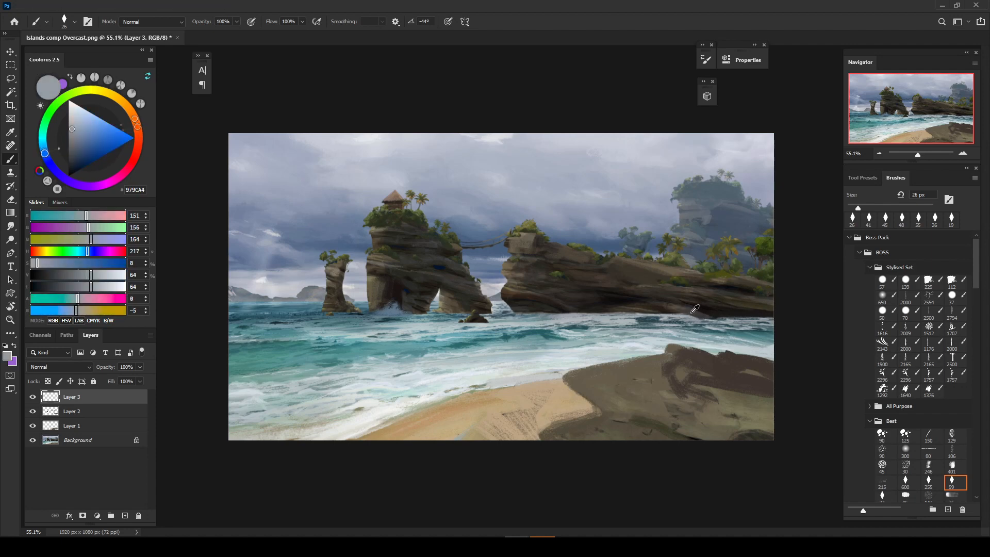
alt+click(698, 313)
drag(701, 304, 702, 313)
alt+click(677, 313)
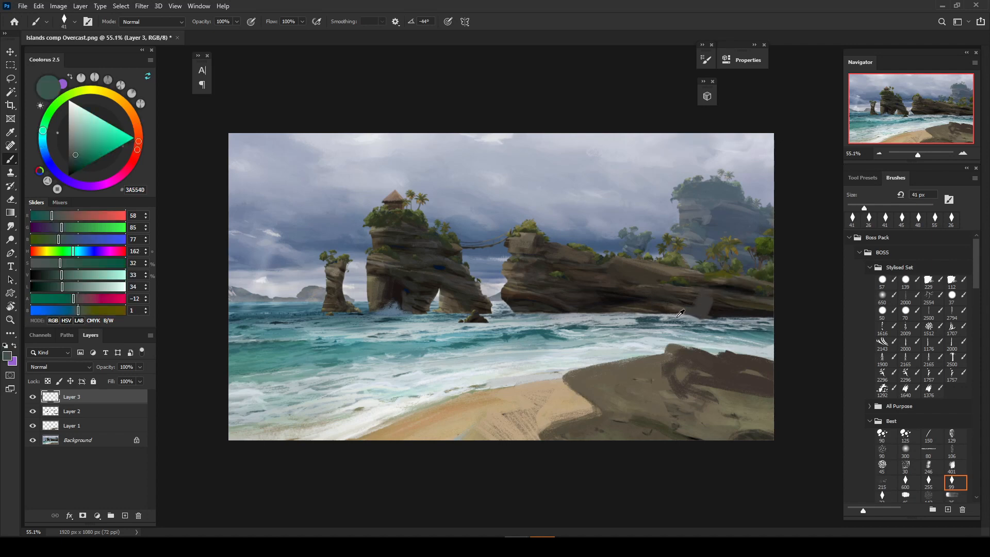
alt+click(689, 312)
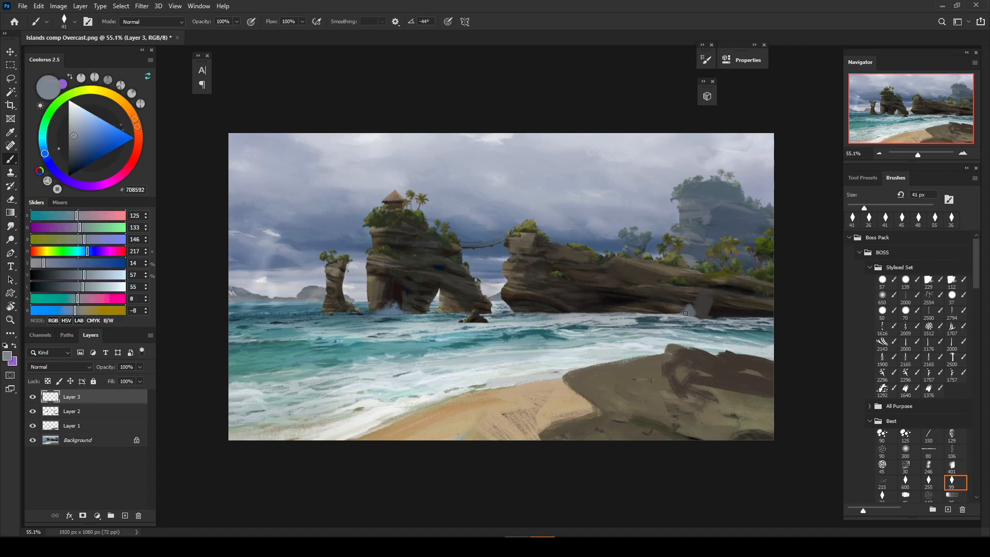
mouse_move(681, 303)
mouse_down()
mouse_move(669, 315)
mouse_move(692, 294)
mouse_up()
alt+click(689, 298)
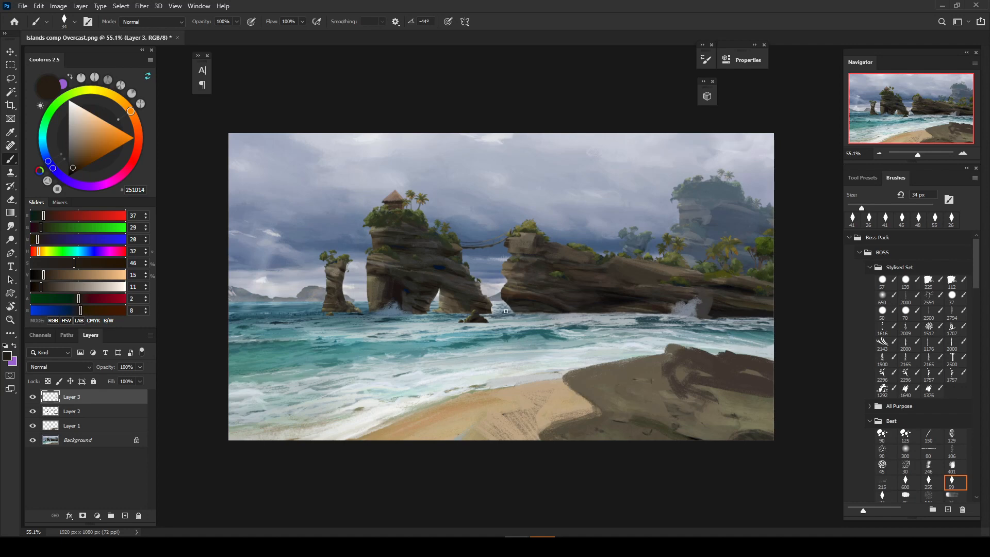
Step: Tidy the edge of the splash and the long cliff's waterline in sampled greys and near-black 201C17 with a 26 px brush
drag(703, 303, 699, 303)
alt+click(693, 305)
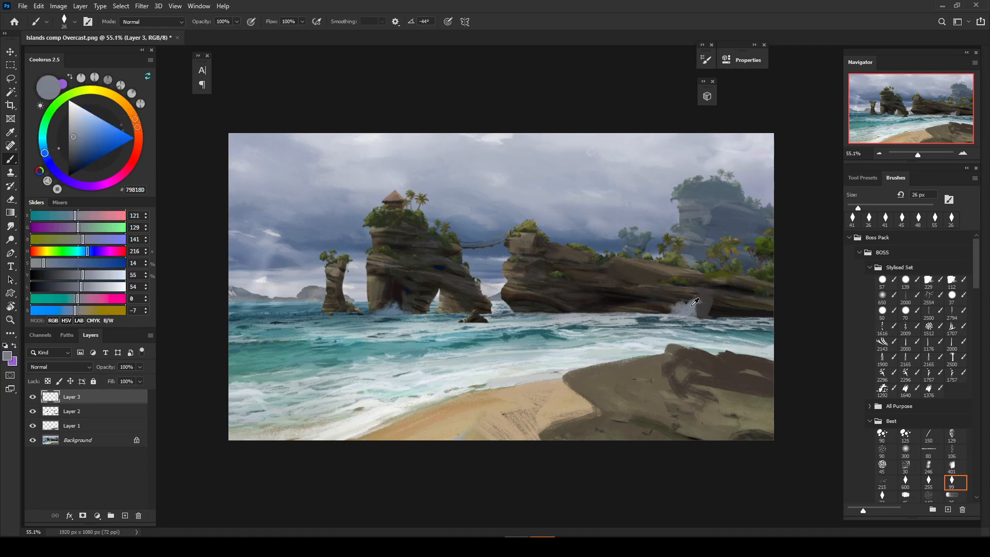
alt+click(601, 306)
alt+click(599, 307)
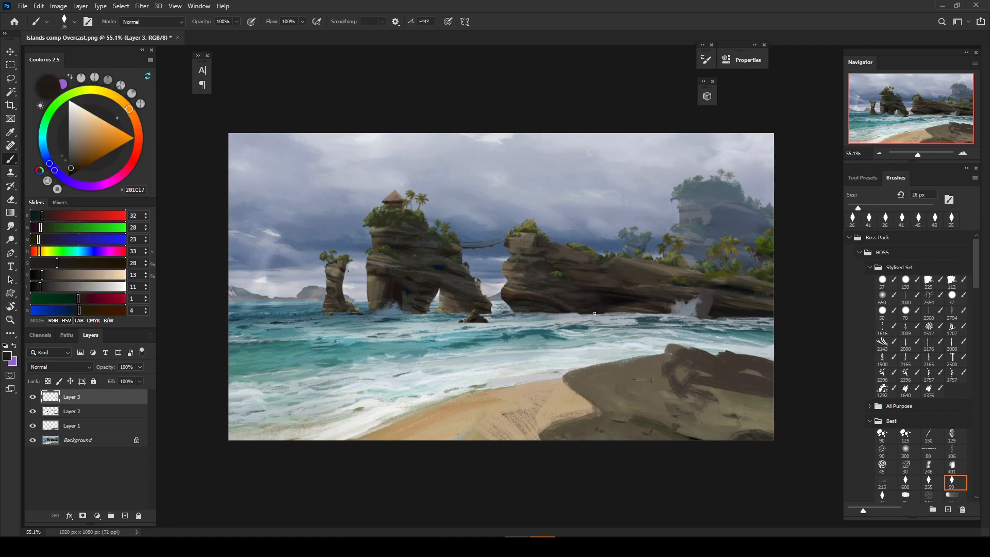
alt+click(573, 312)
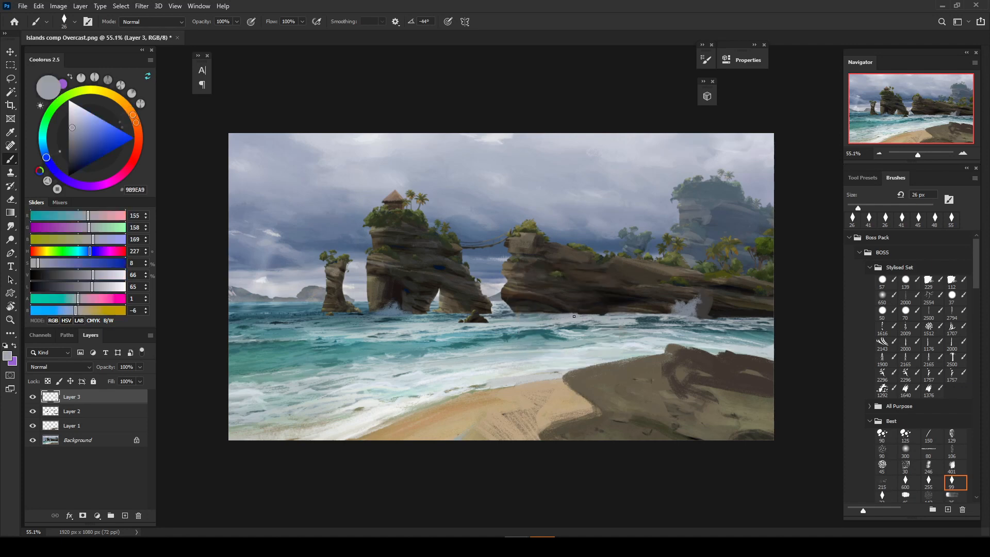
Step: Widen the splash with a 59 px brush and spread low spray and foam along the long cliff's base in sampled greys such as 9B9EA9
alt+click(682, 305)
mouse_move(684, 295)
mouse_down()
mouse_move(702, 295)
mouse_move(660, 313)
mouse_up()
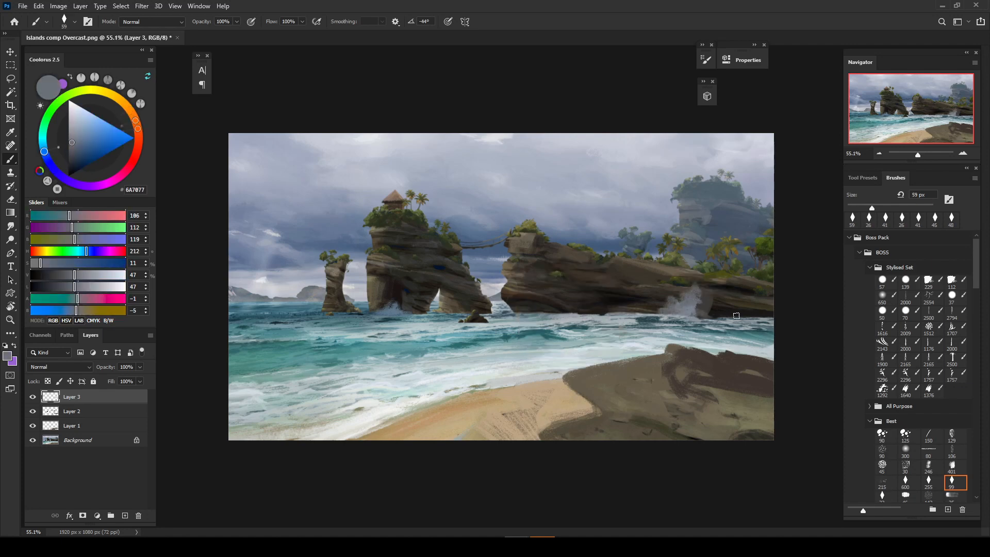
alt+click(754, 318)
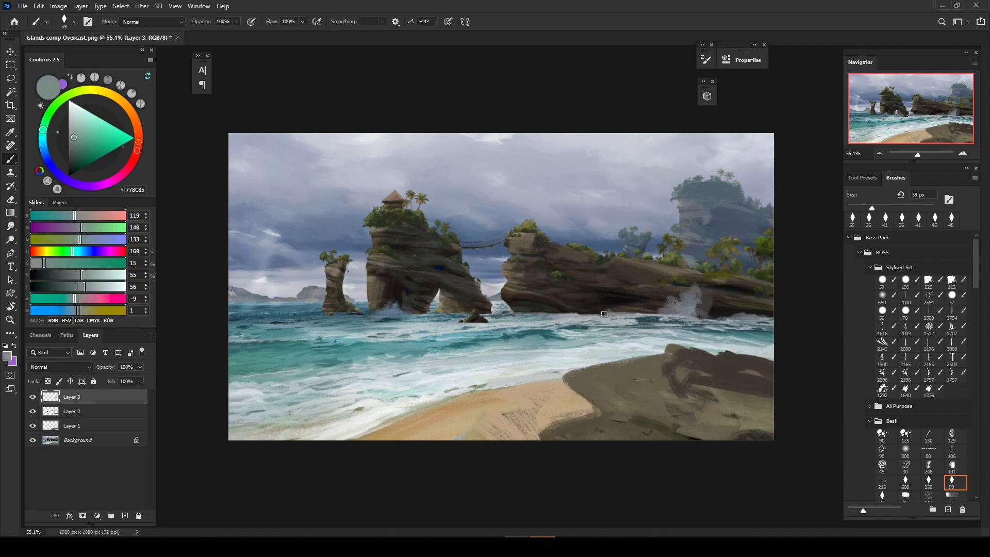
alt+click(579, 317)
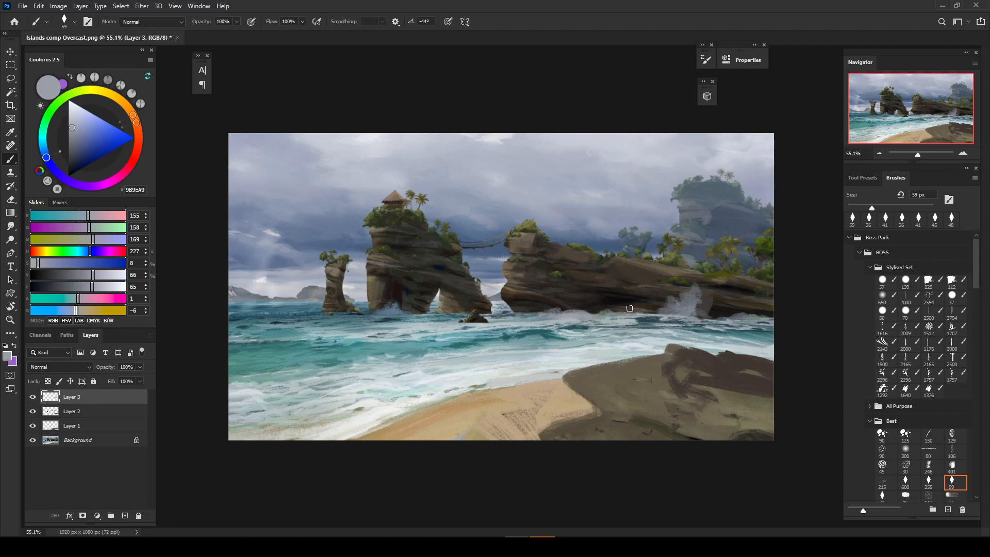
drag(449, 317, 440, 317)
alt+click(471, 327)
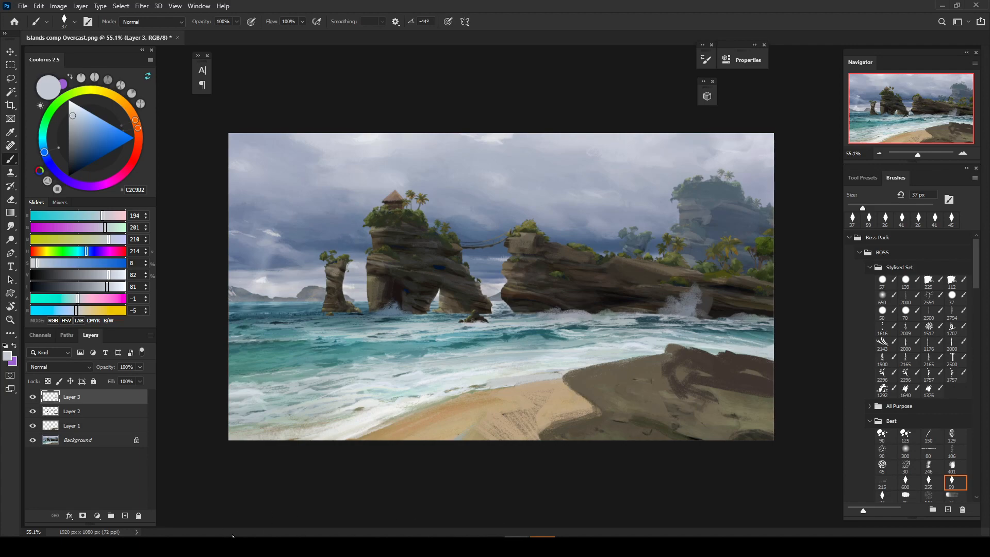
Step: Examine the coastal reference photos for how waves break and foam spreads around cliffs and beach rocks
click(264, 547)
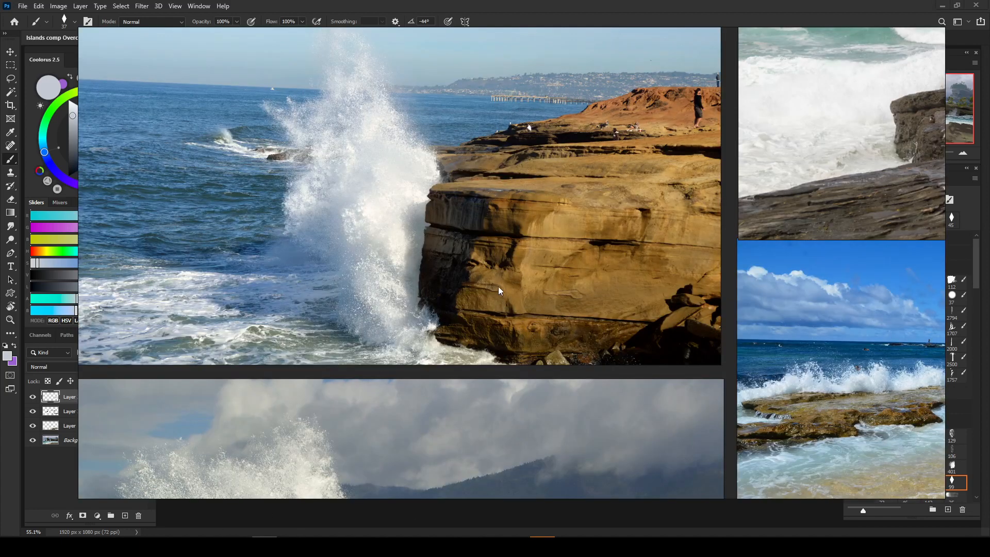
scroll(394, 258, down, 5)
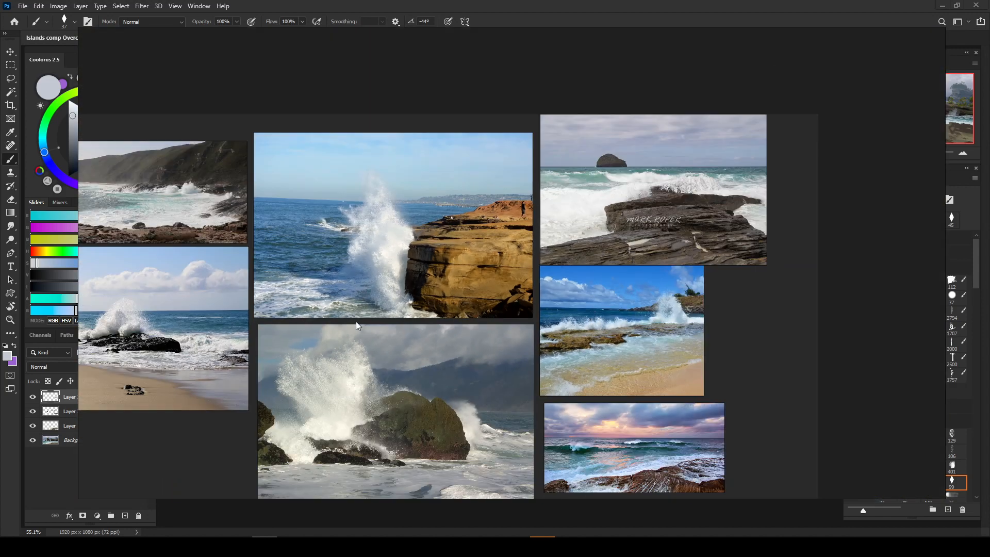
drag(298, 331, 391, 293)
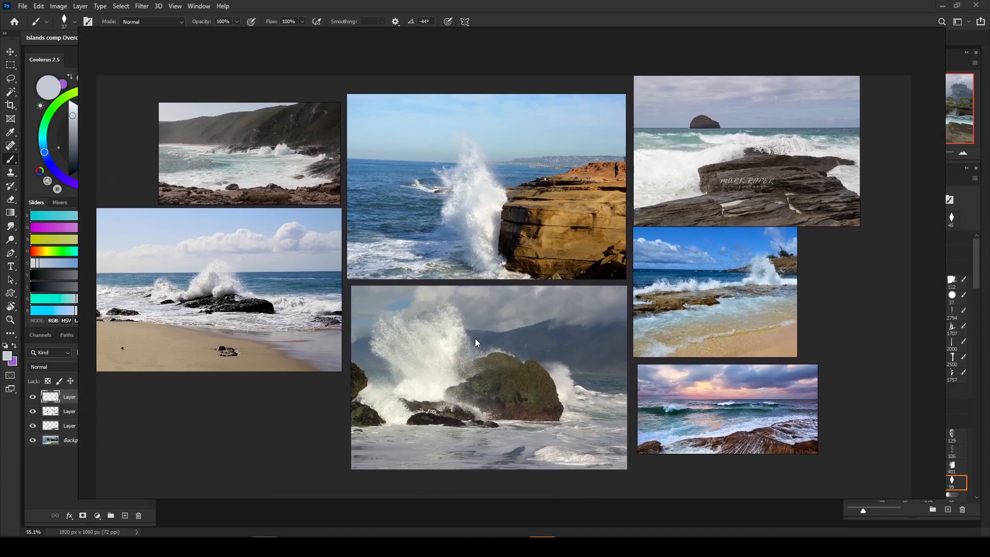
scroll(462, 160, down, 5)
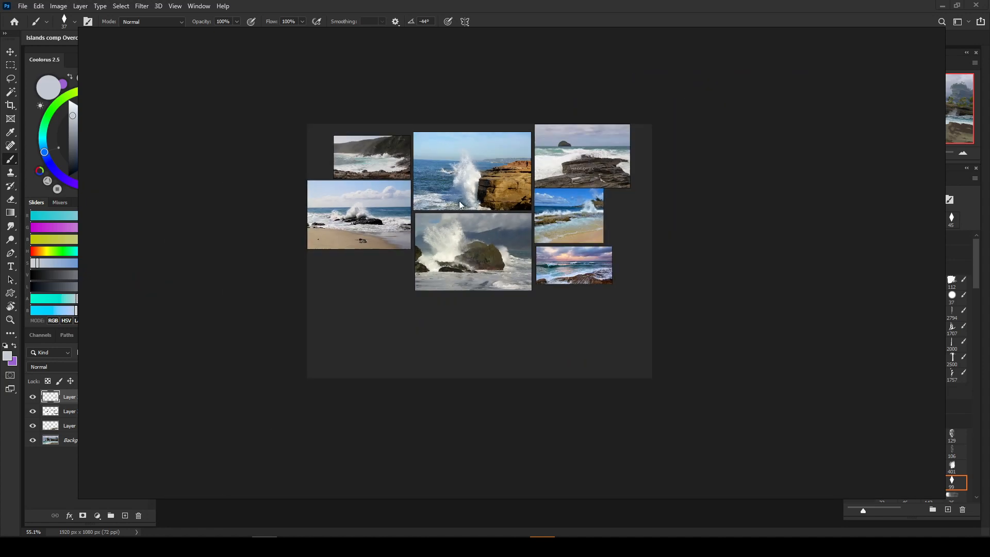
scroll(433, 259, up, 5)
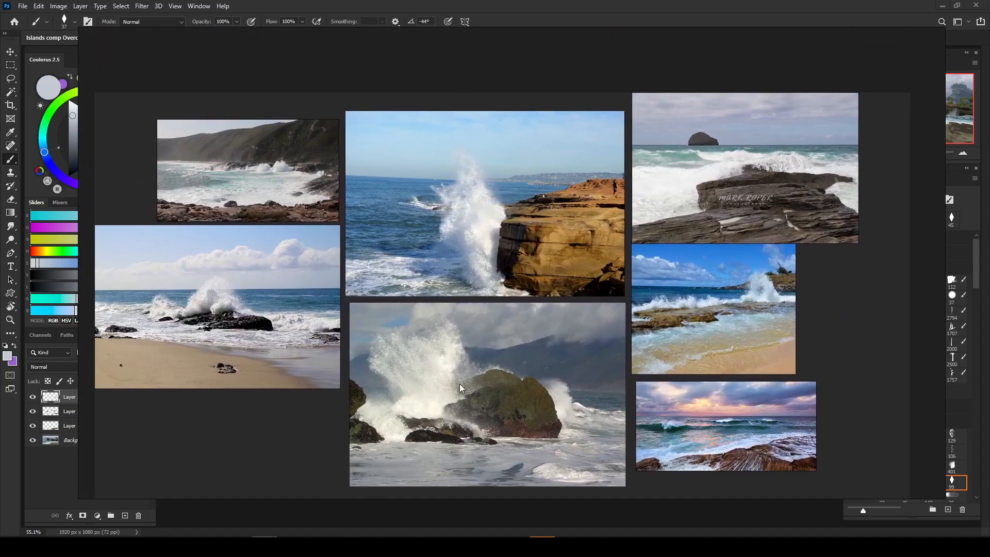
scroll(240, 169, up, 5)
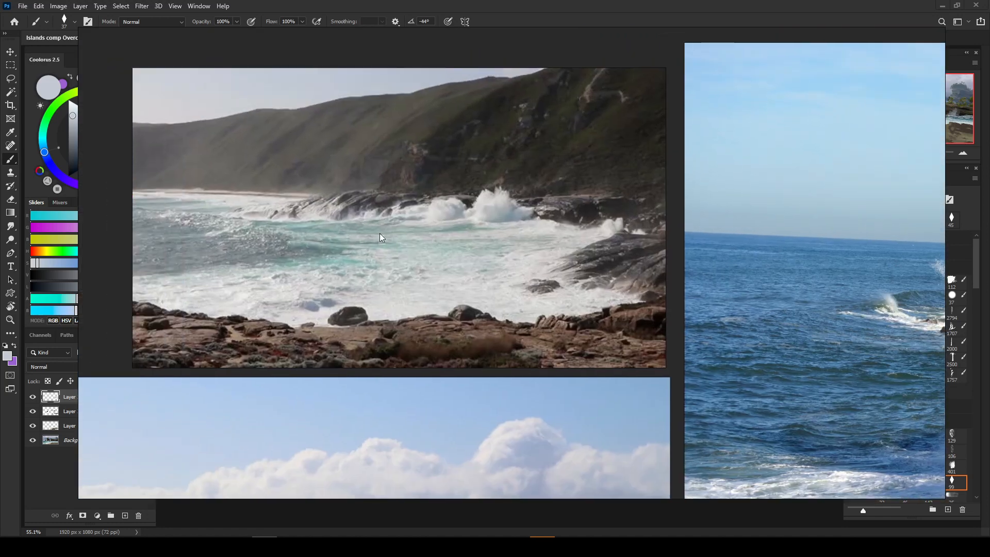
scroll(358, 308, down, 1)
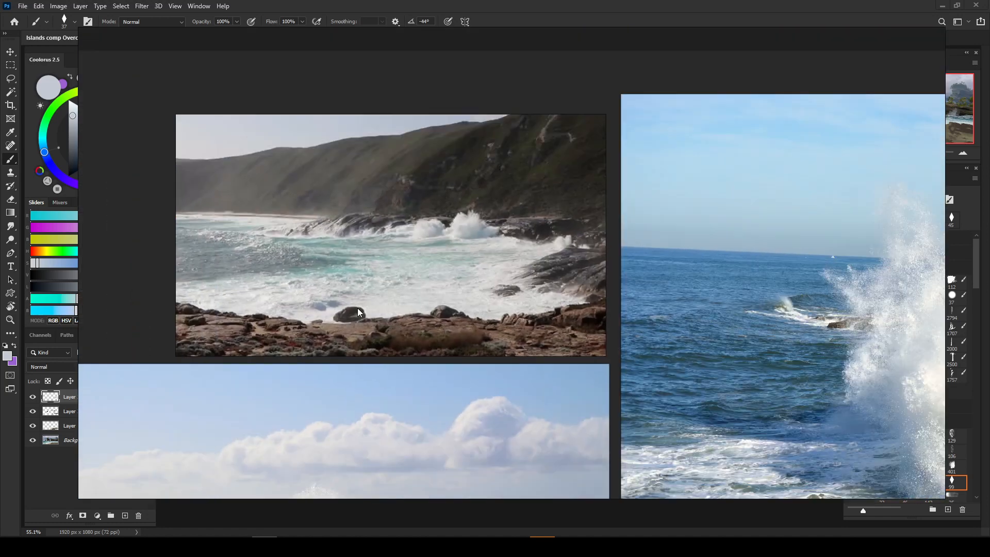
drag(352, 344, 438, 199)
scroll(437, 199, down, 1)
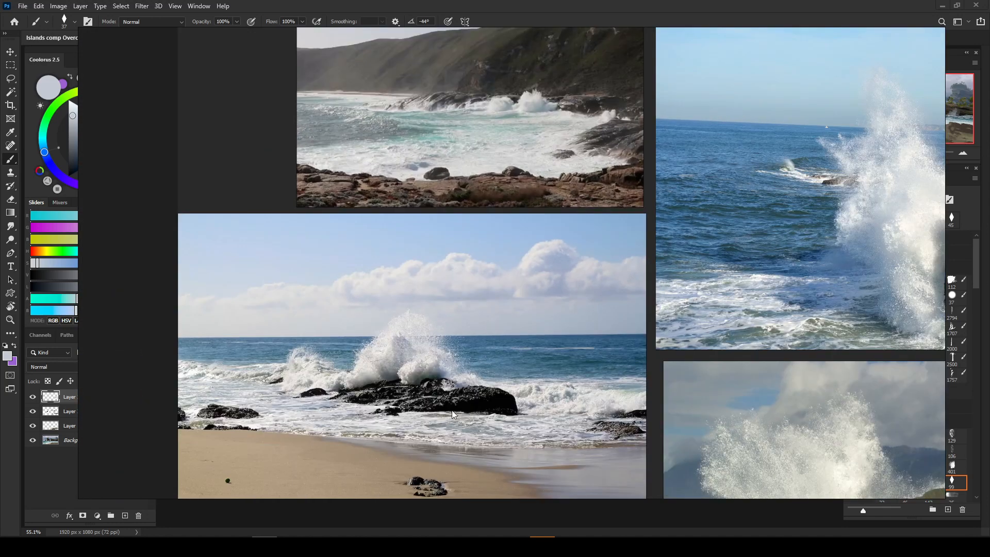
drag(452, 411, 473, 333)
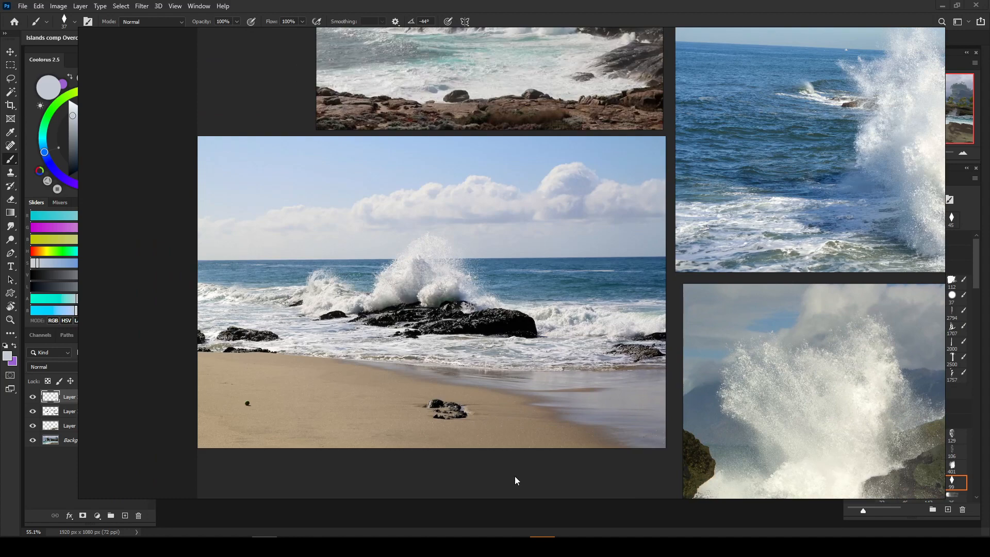
click(716, 530)
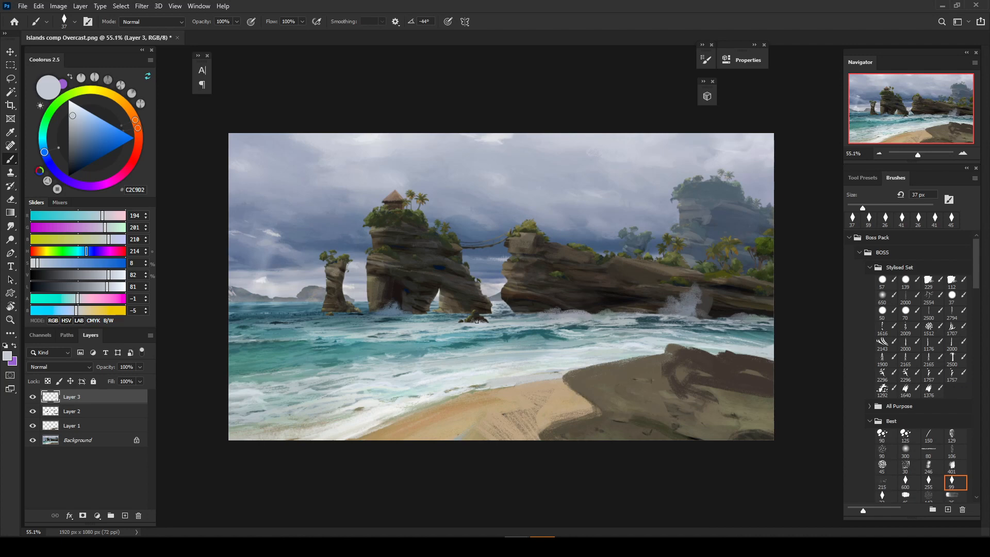
Step: Refine the foam and waterline around the small rock, the sea stack and the arch's legs in sampled tones like 93B9B8 with a 26 px brush
drag(477, 321, 473, 323)
alt+click(461, 324)
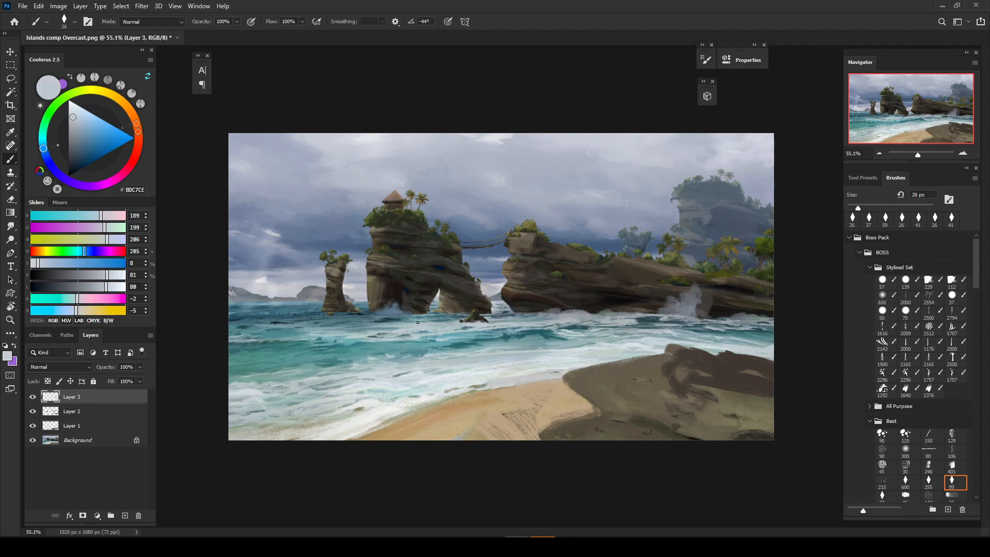
alt+click(321, 313)
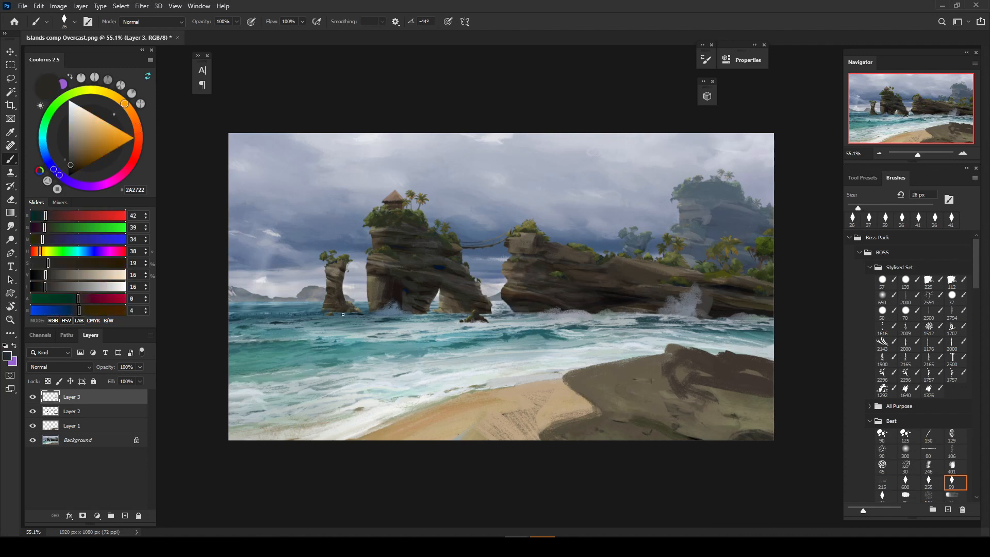
alt+click(323, 311)
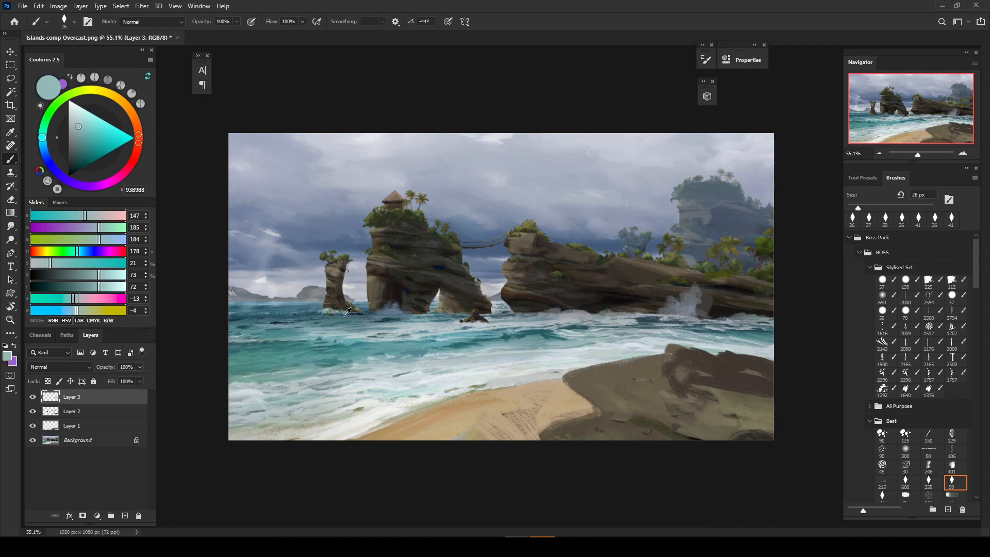
alt+click(346, 312)
alt+click(456, 313)
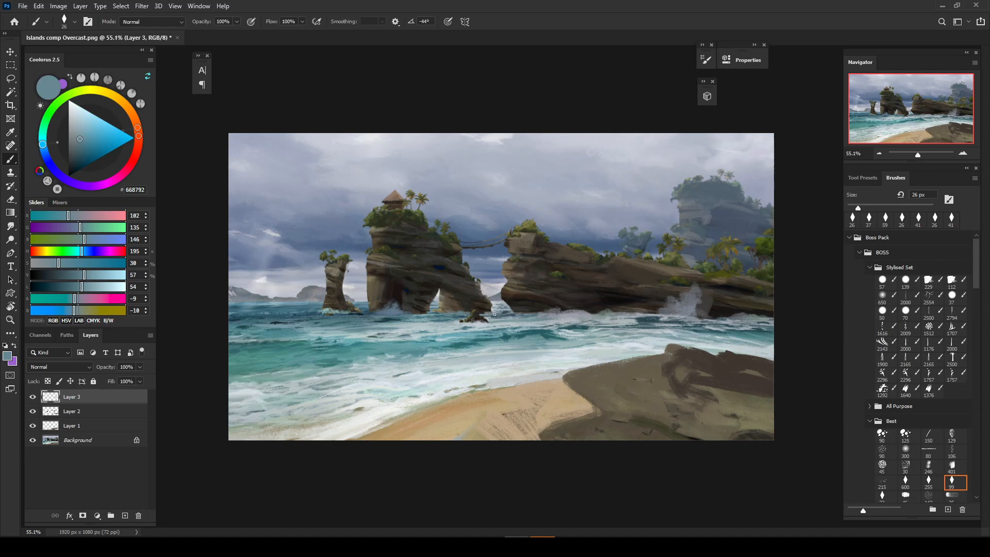
alt+click(378, 310)
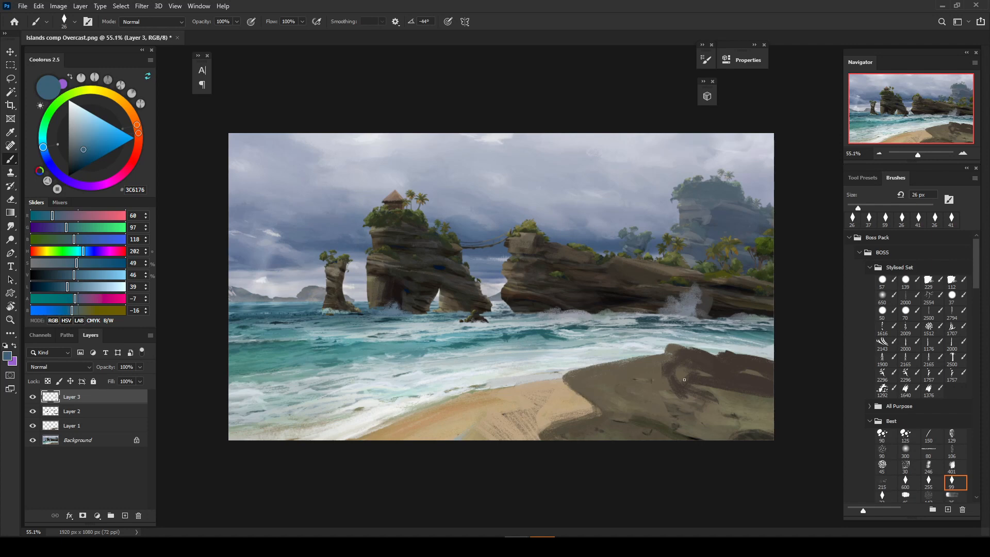
Step: Add a new layer and lasso the area above the foreground rock, following the rock's upper edge closely
alt+right_click(564, 362)
click(125, 516)
key(l)
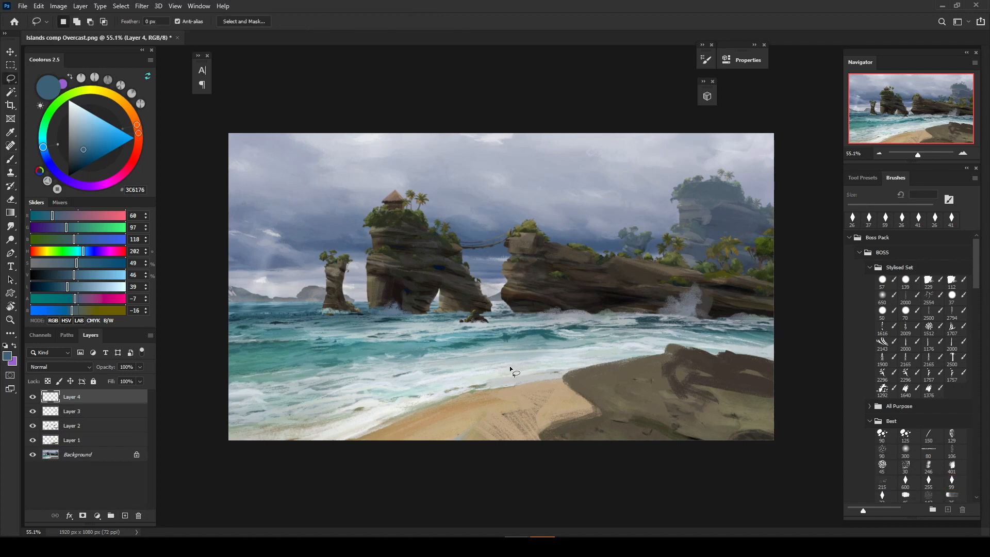
drag(540, 438, 597, 413)
mouse_move(563, 379)
mouse_down()
mouse_move(669, 346)
mouse_move(733, 353)
mouse_up()
mouse_move(803, 309)
mouse_down()
mouse_move(582, 193)
mouse_move(359, 374)
mouse_move(539, 441)
mouse_up()
Step: Paint a pale C1D4D5 splash rising behind the foreground rock inside the selection, using the textured 401 brush at 151 px
key(b)
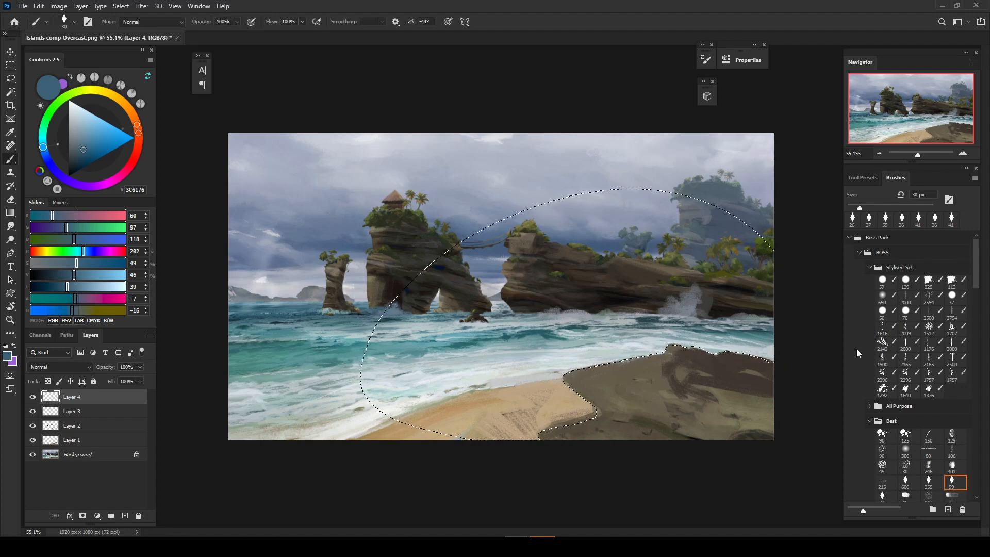
click(953, 466)
alt+click(654, 343)
drag(647, 354, 655, 356)
mouse_move(687, 354)
mouse_down()
mouse_move(643, 358)
mouse_move(698, 353)
mouse_move(717, 335)
mouse_move(706, 312)
mouse_move(686, 345)
mouse_move(663, 343)
mouse_move(661, 358)
mouse_move(652, 359)
mouse_move(639, 329)
mouse_up()
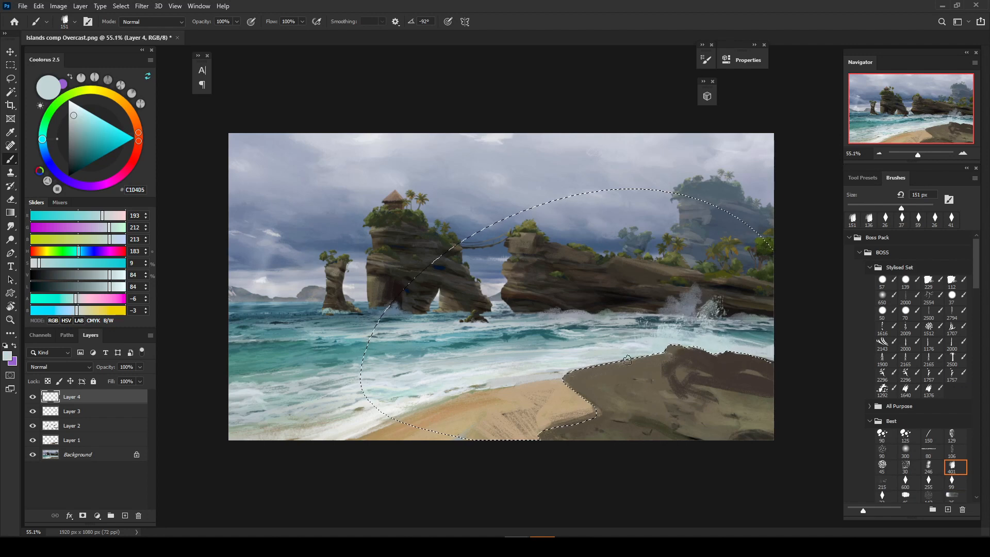
Step: Work sampled teals such as 51928E and pale foam tones into the splash behind the foreground rock, and clear the selection
alt+click(720, 328)
alt+click(709, 330)
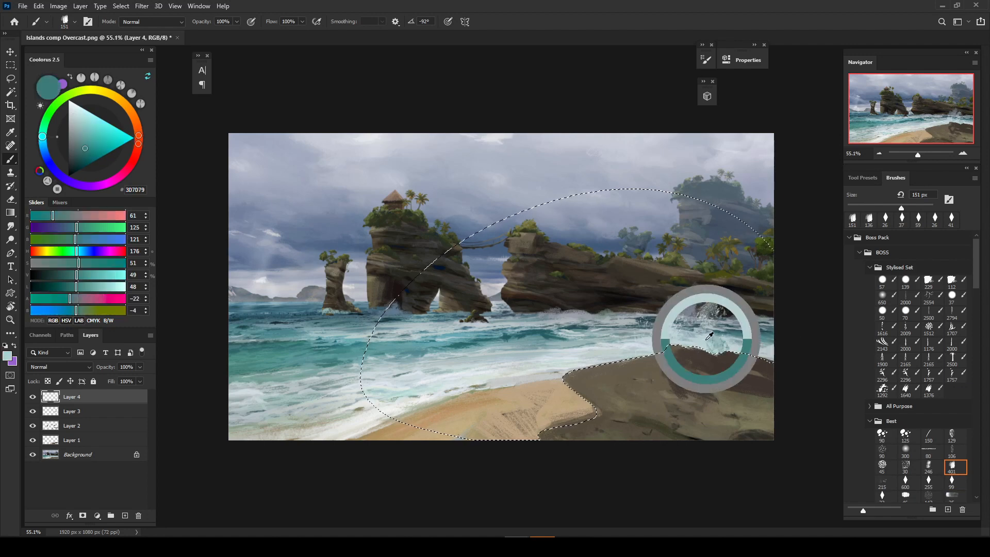
drag(720, 343, 722, 324)
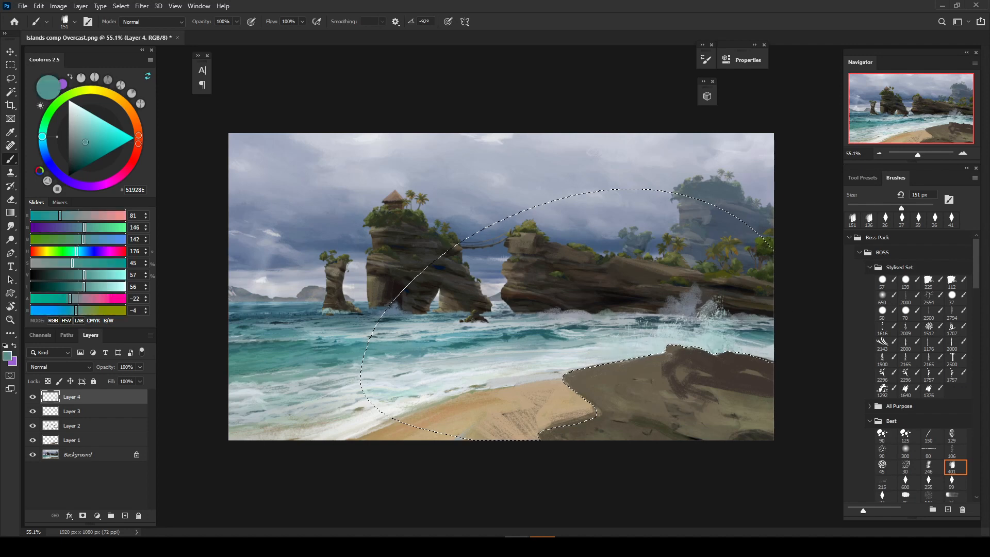
alt+click(645, 345)
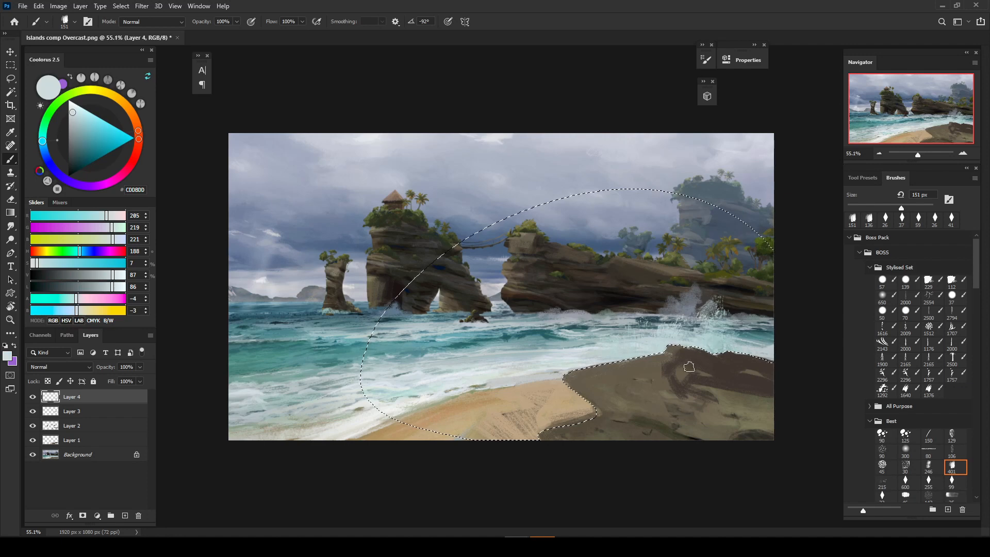
key(ctrl+d)
Step: Paint two small rocks in the surf beside the foreground rock in sampled olive 64614B, using the 255 diamond brush at 70 px
drag(645, 373, 636, 377)
click(929, 480)
drag(540, 377, 546, 380)
alt+click(448, 397)
drag(448, 397, 447, 396)
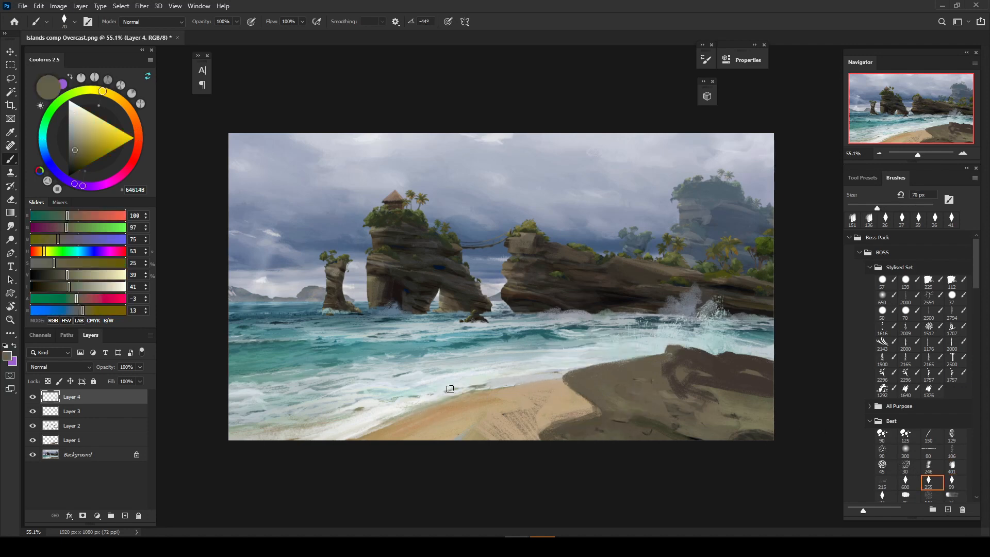
click(543, 378)
click(544, 381)
click(639, 347)
click(638, 351)
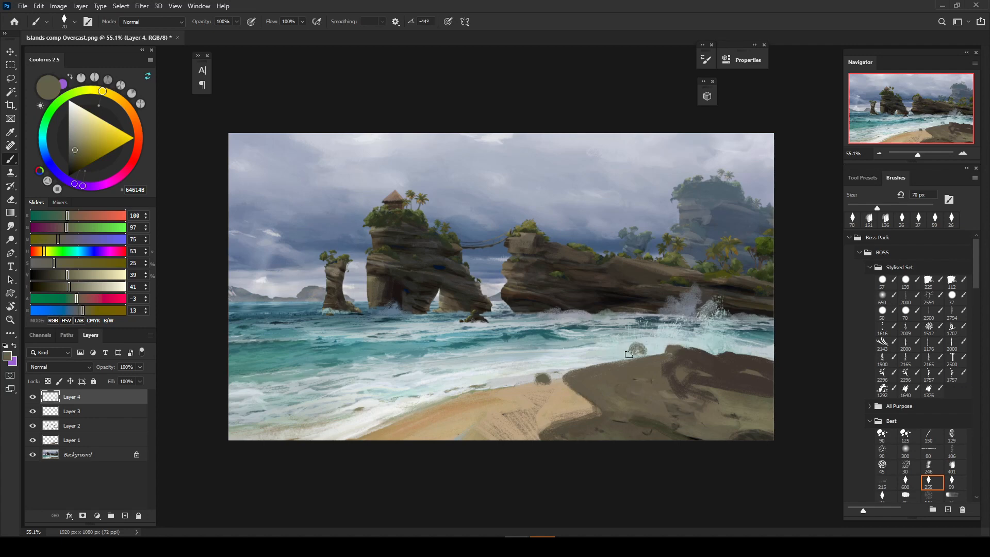
click(640, 349)
click(637, 351)
Step: Wash sampled pale foam B8D2D1 over the edges and base of the small rock nearer the splash with the 70 px brush
alt+click(645, 345)
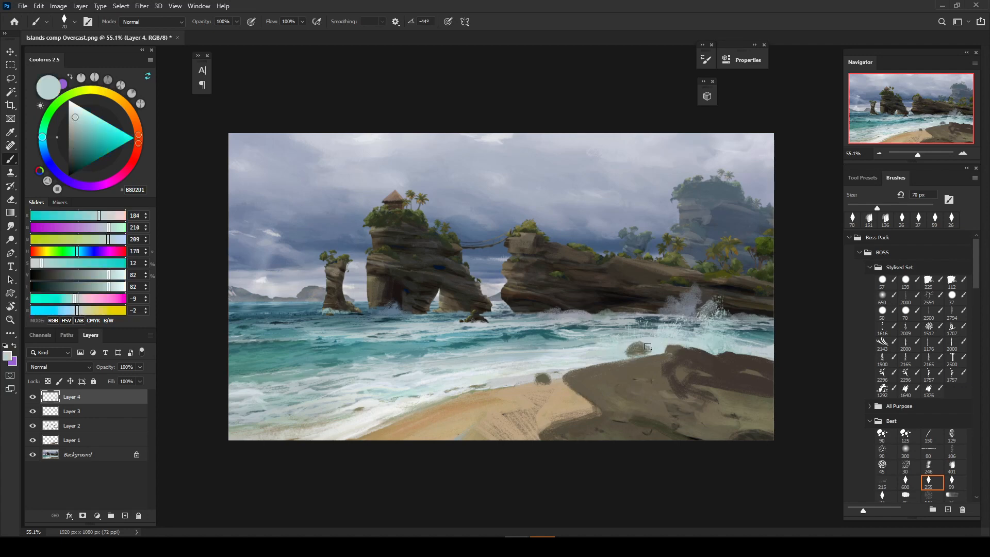
click(648, 345)
click(635, 349)
click(640, 354)
click(644, 351)
click(634, 353)
Step: Paint another rock behind the foreground rock near the canvas's right edge in 8A9387 and 413832, and surround it with sampled pale foam at 48 px
alt+click(634, 350)
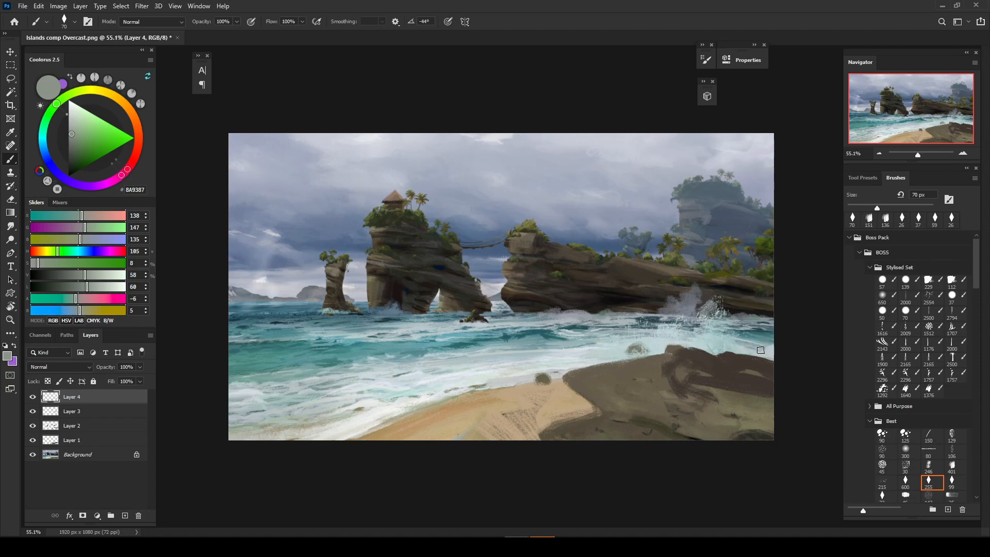
alt+click(745, 345)
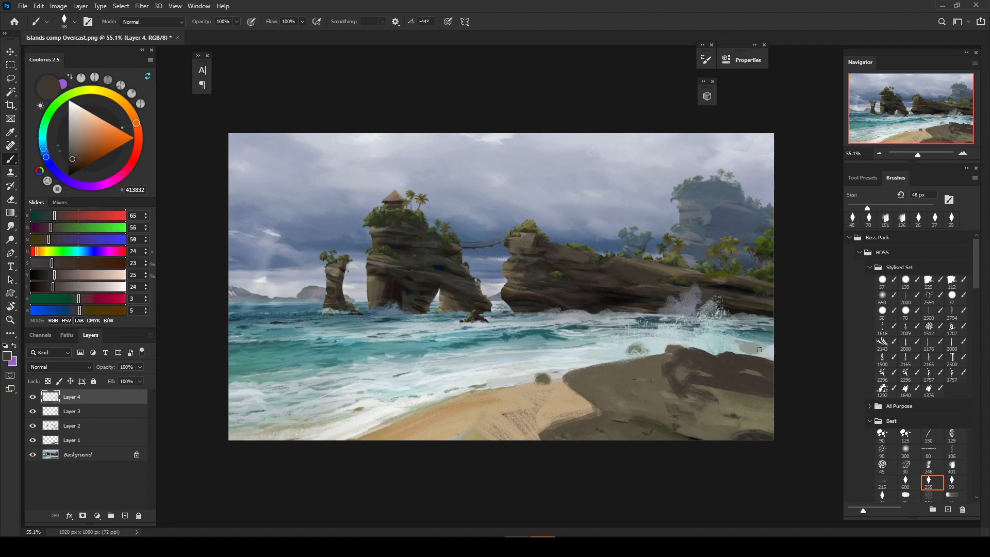
mouse_move(742, 341)
mouse_down()
mouse_move(759, 351)
mouse_move(733, 338)
mouse_move(758, 353)
mouse_move(738, 334)
mouse_up()
alt+click(755, 335)
alt+click(728, 342)
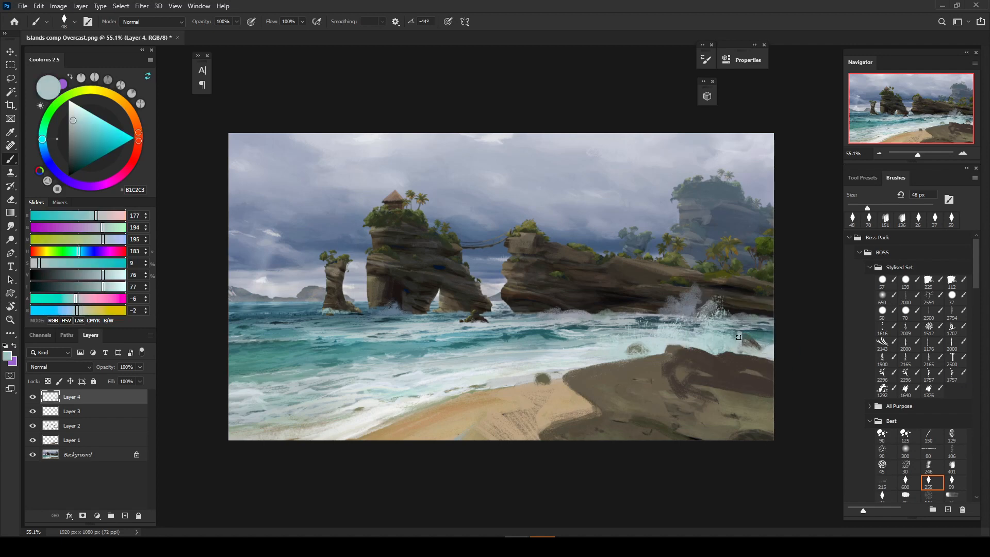
alt+click(748, 331)
alt+click(758, 346)
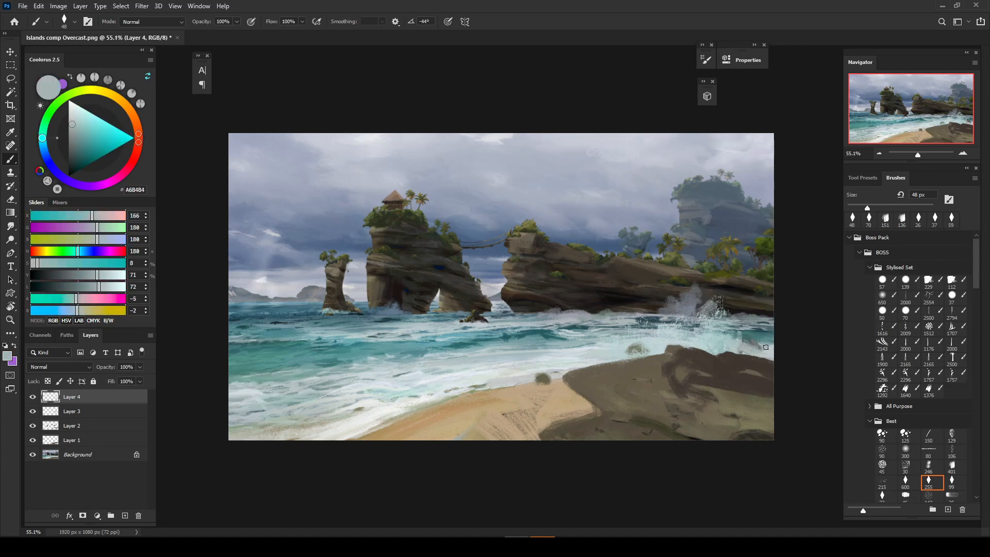
Step: Refine the foreground rock's upper edge against the foam with sampled 9CABA3 and 645C4C, and add pale D1DBE6 reflections on its dark patch
alt+click(656, 344)
alt+click(639, 351)
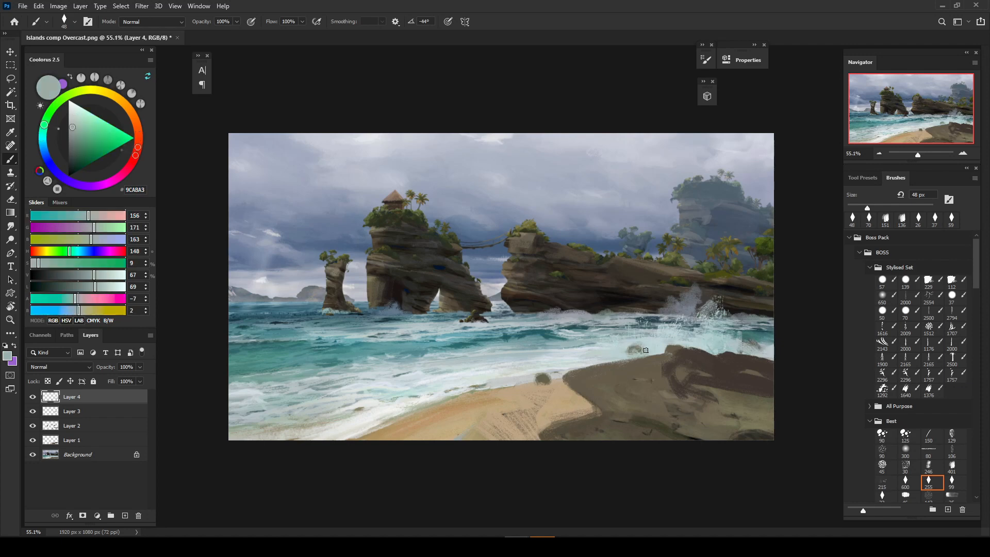
alt+click(668, 344)
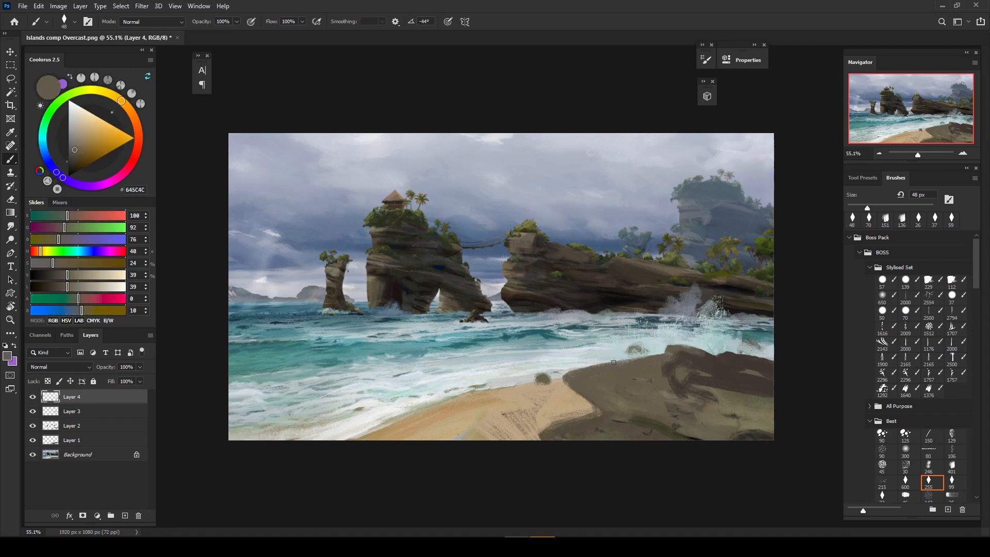
alt+click(670, 345)
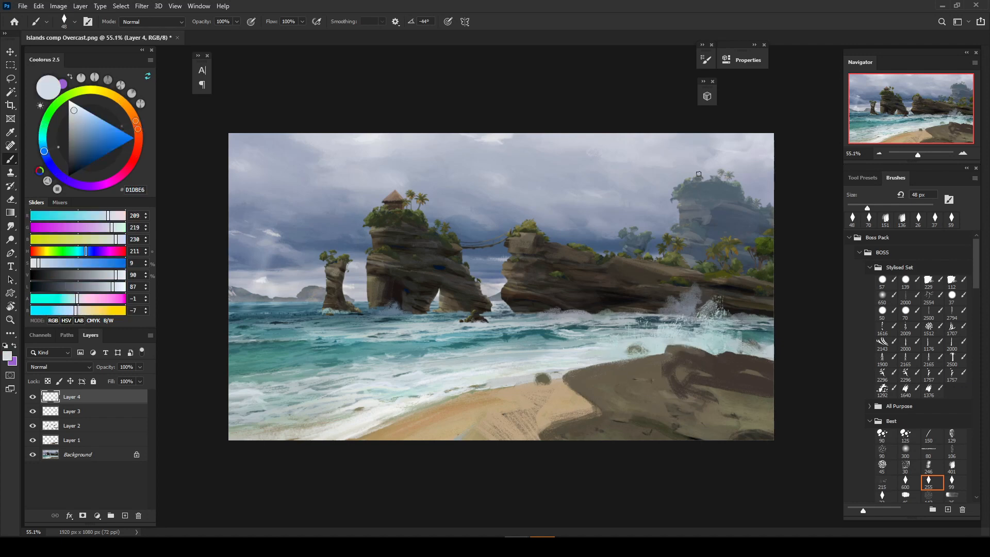
mouse_move(656, 344)
mouse_down()
mouse_move(678, 376)
mouse_move(717, 388)
mouse_up()
Step: Switch to the reference board and study the photo of dark layered rock with breaking waves and pooled water, before returning to the painting
key(alt+Tab)
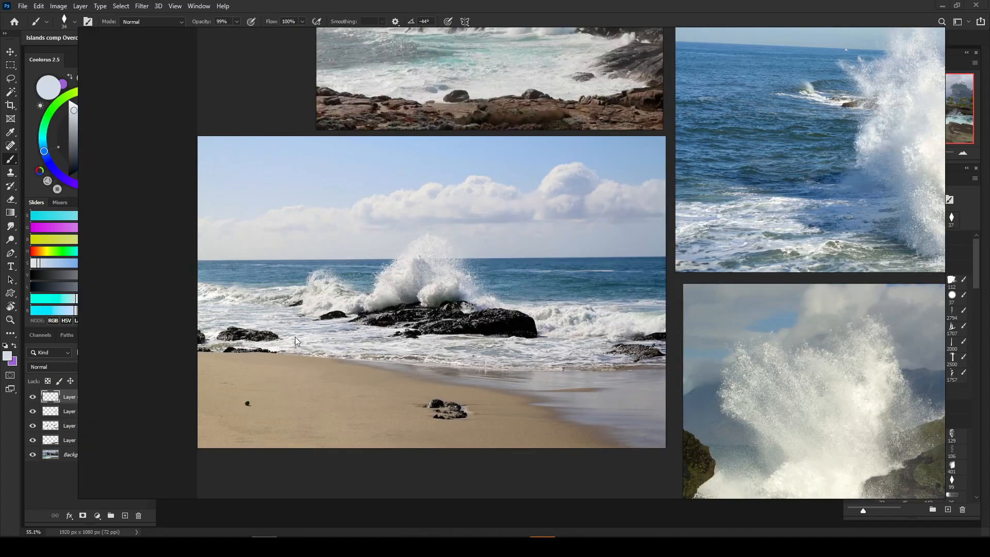
scroll(628, 214, down, 5)
drag(639, 277, 466, 329)
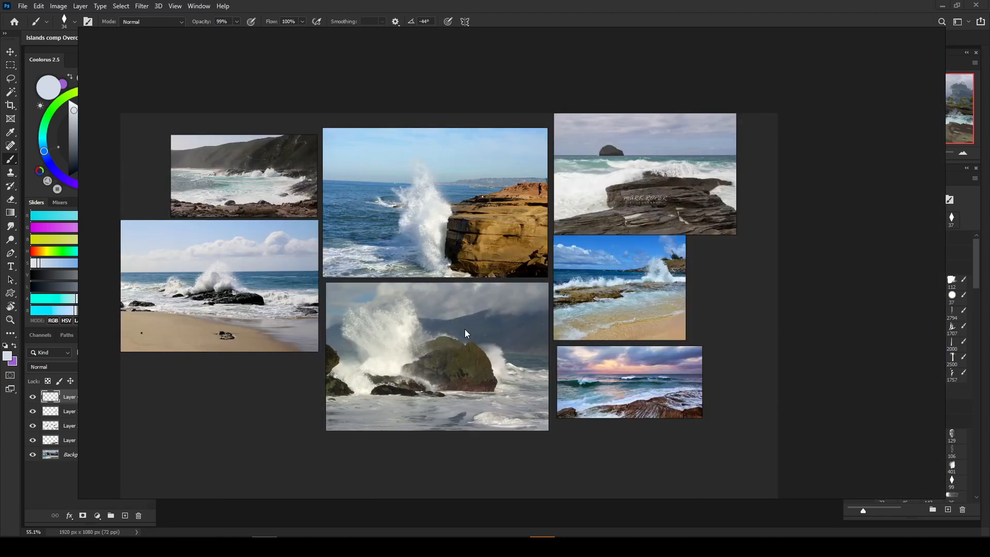
scroll(645, 199, up, 6)
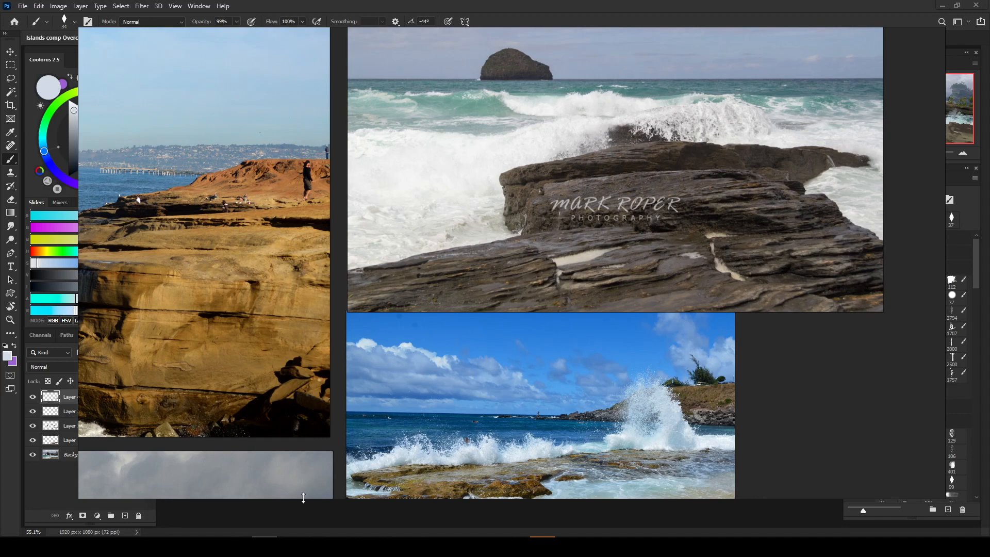
click(686, 521)
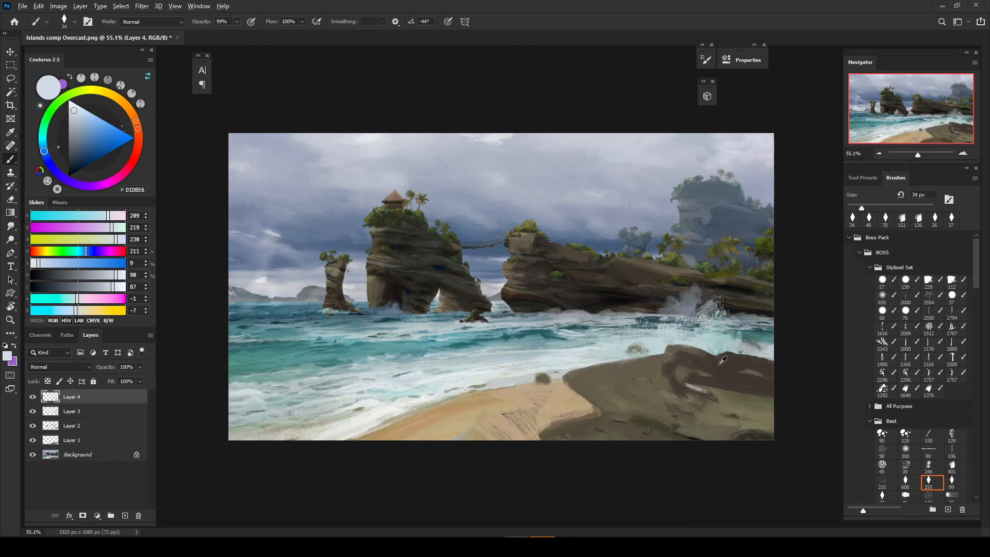
Step: Paint lighter planes around the foreground rock's dark patch with its sampled brown lightened to 998D73, using a 34 px brush
alt+click(735, 399)
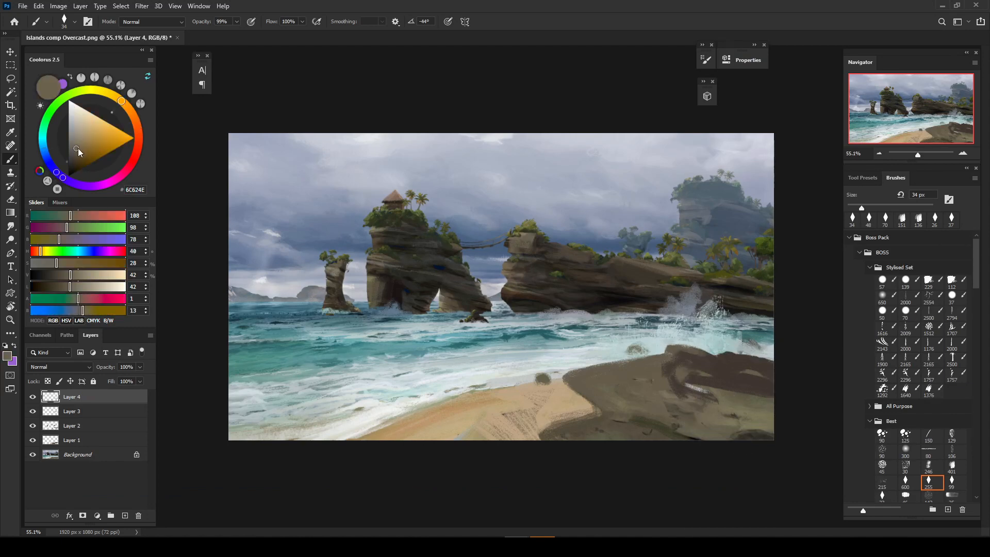
drag(78, 148, 78, 136)
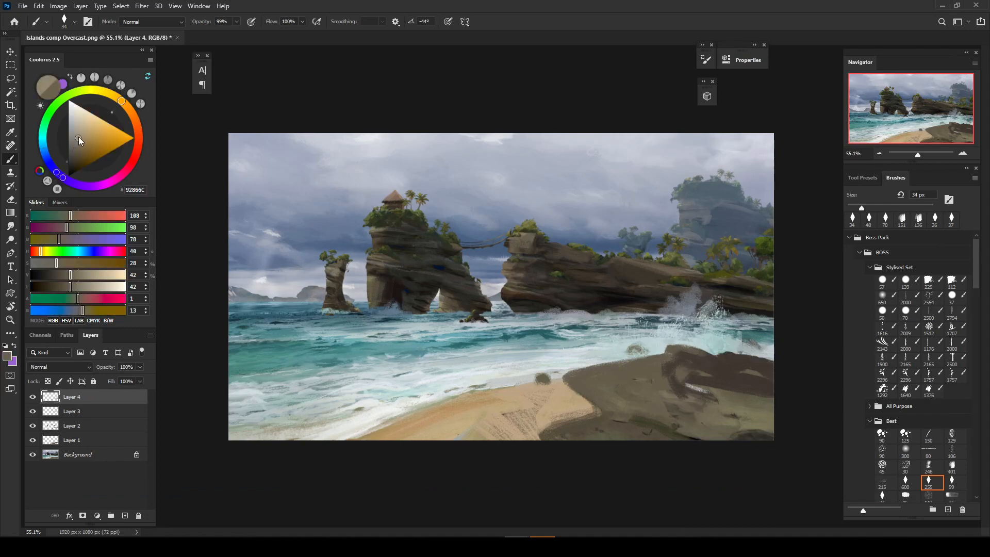
alt+right_click(688, 385)
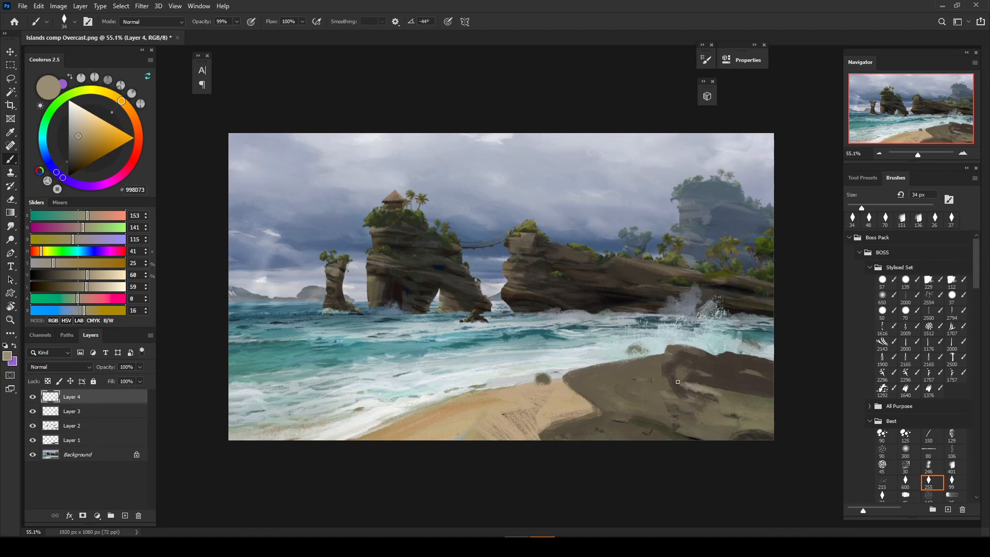
alt+right_click(653, 386)
drag(669, 387, 648, 381)
mouse_move(710, 376)
mouse_down()
mouse_move(686, 373)
mouse_move(711, 361)
mouse_move(734, 309)
mouse_up()
mouse_move(746, 372)
mouse_down()
mouse_move(694, 367)
mouse_move(775, 375)
mouse_move(706, 355)
mouse_move(727, 366)
mouse_move(687, 383)
mouse_move(721, 387)
mouse_move(688, 382)
mouse_move(714, 390)
mouse_move(680, 358)
mouse_move(688, 355)
mouse_move(668, 348)
mouse_move(677, 359)
mouse_move(678, 347)
mouse_up()
Step: Block in a near-black rock on the foreground rock near the canvas's right edge with the 99 diamond brush
click(952, 481)
alt+click(735, 357)
alt+click(710, 376)
alt+click(696, 385)
alt+click(684, 383)
alt+click(682, 384)
alt+click(750, 375)
alt+click(718, 360)
Step: Rework the foreground rock's brown crest and the patch below it with sampled tones such as 8A7E68 and 4B433A at 30 px
alt+click(682, 346)
alt+click(673, 358)
alt+click(690, 357)
mouse_move(684, 352)
mouse_down()
mouse_move(673, 348)
mouse_move(692, 381)
mouse_move(677, 370)
mouse_up()
alt+click(693, 376)
alt+click(710, 372)
mouse_move(692, 370)
mouse_down()
mouse_move(680, 369)
mouse_move(708, 375)
mouse_up()
mouse_move(710, 380)
mouse_down()
mouse_move(684, 372)
mouse_move(732, 385)
mouse_move(670, 378)
mouse_up()
alt+click(695, 378)
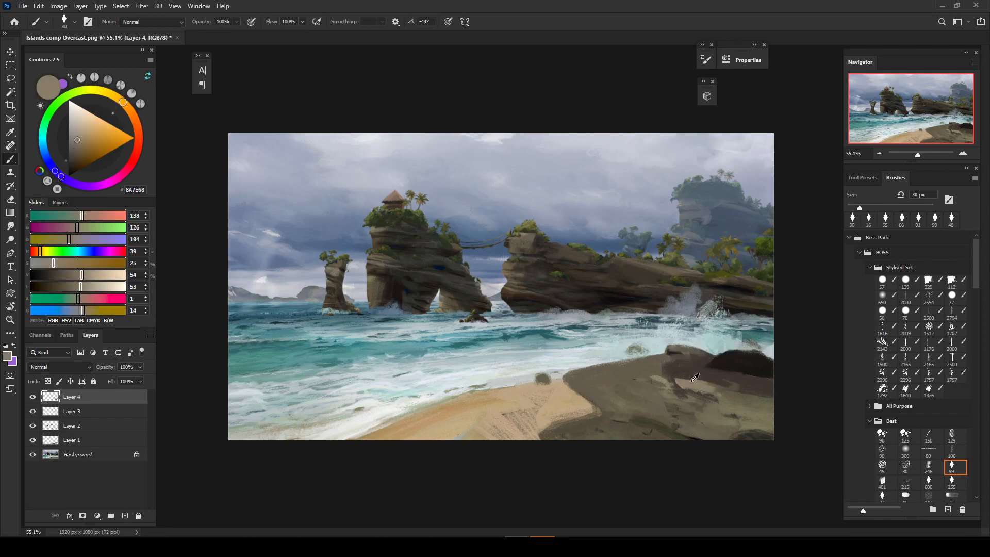
alt+click(686, 371)
alt+click(695, 375)
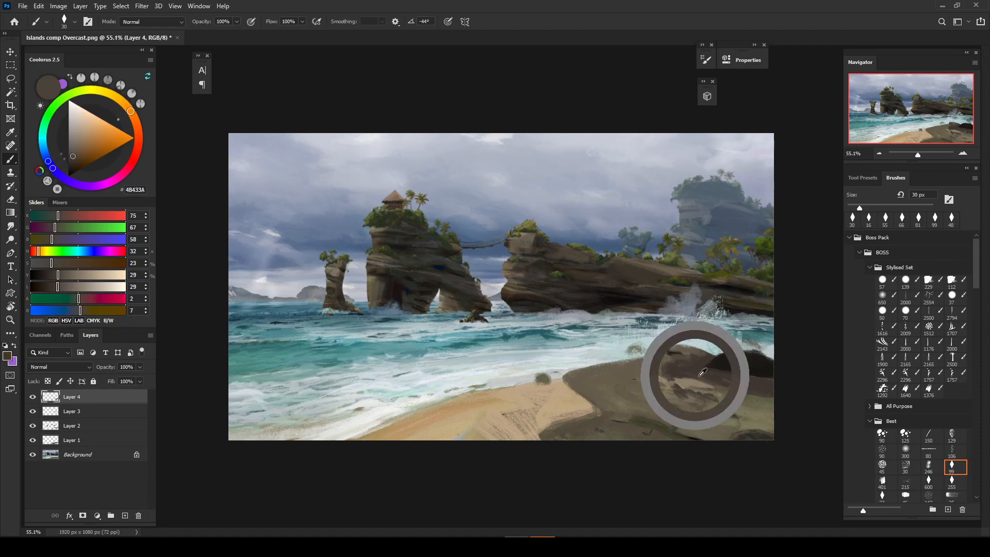
Step: Add light AA9E87 strokes across the foreground rock at 30 px, and touch up beside the near-black rock with sampled 3F3630
click(77, 130)
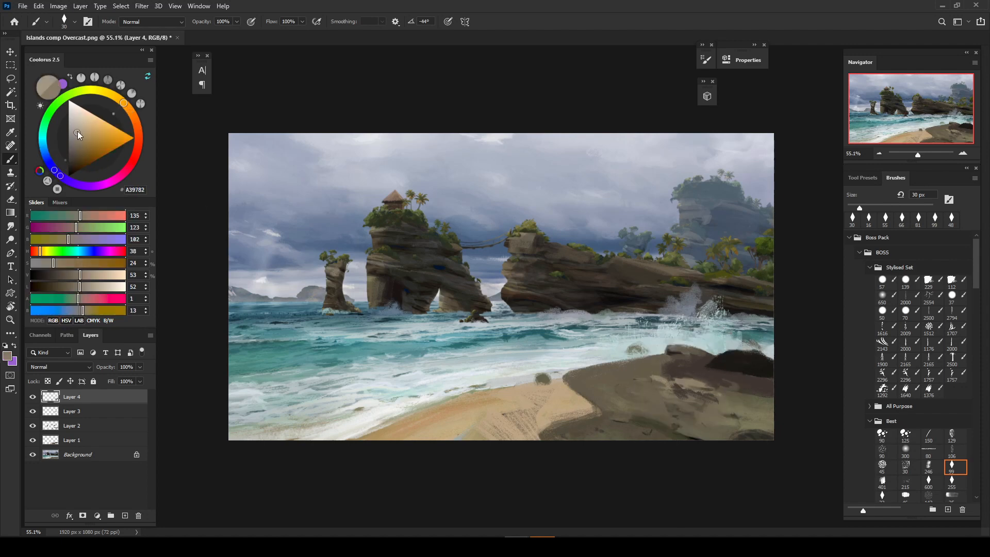
drag(692, 384, 699, 382)
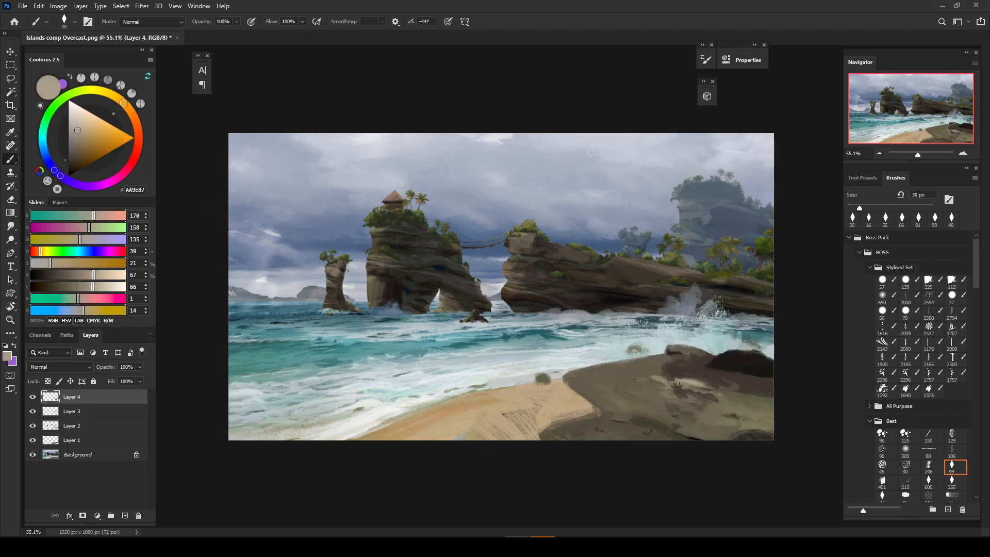
drag(628, 400, 647, 402)
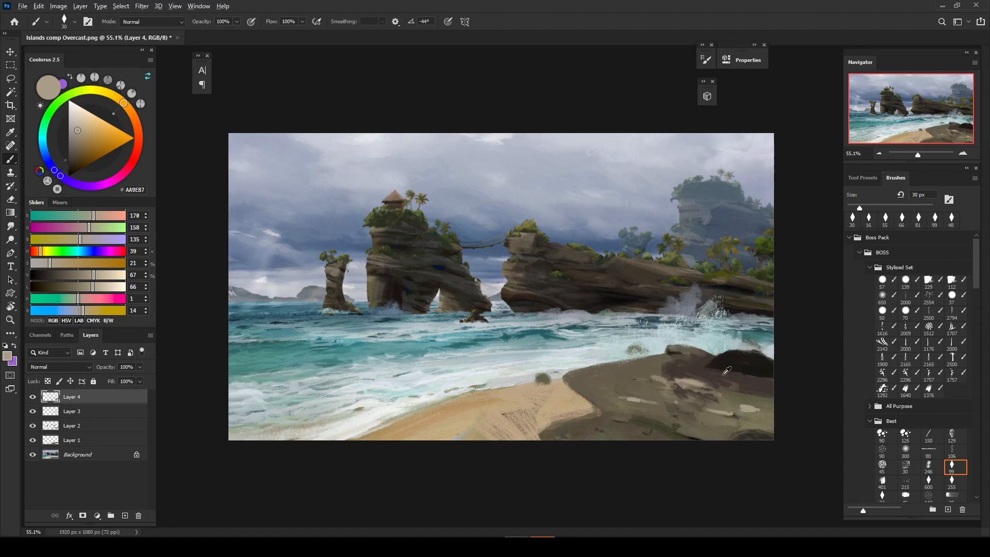
alt+click(707, 362)
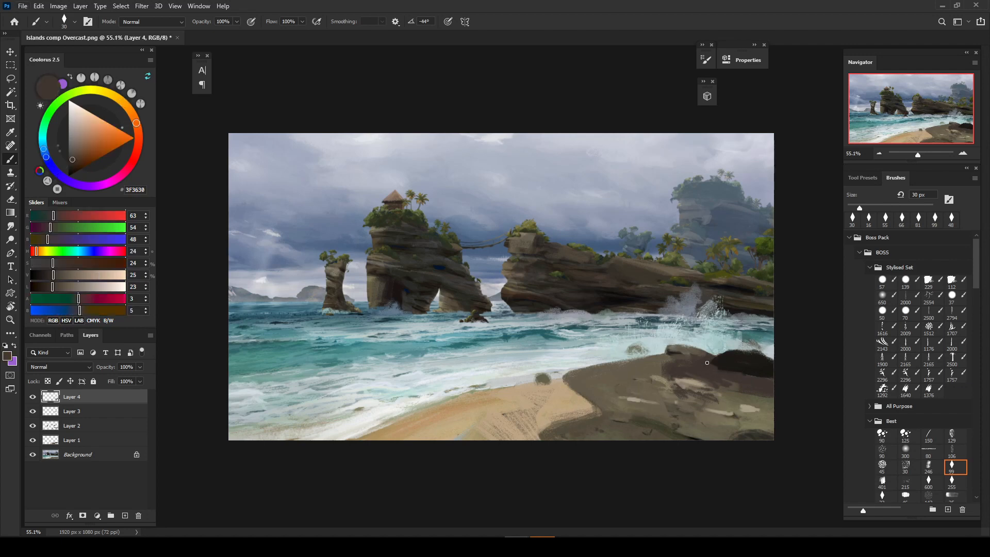
Step: Enlarge the small shoreline rock in sampled olive 64614B at 59 px, and add a smaller one farther along the water's edge
alt+click(546, 378)
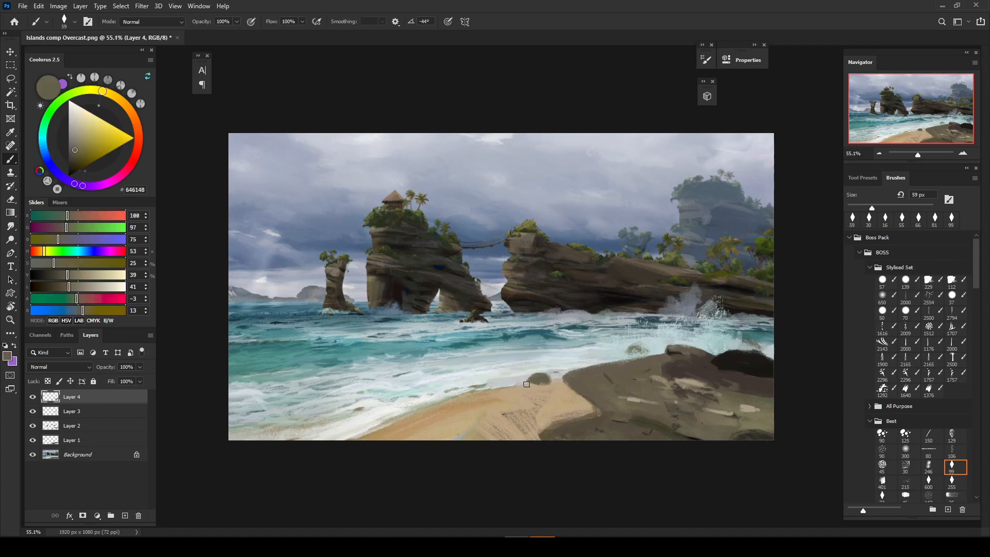
drag(527, 385, 534, 385)
click(480, 392)
Step: Switch to the reference board and examine the beach photo's wet sand and shoreline rocks, before returning to the painting
click(265, 546)
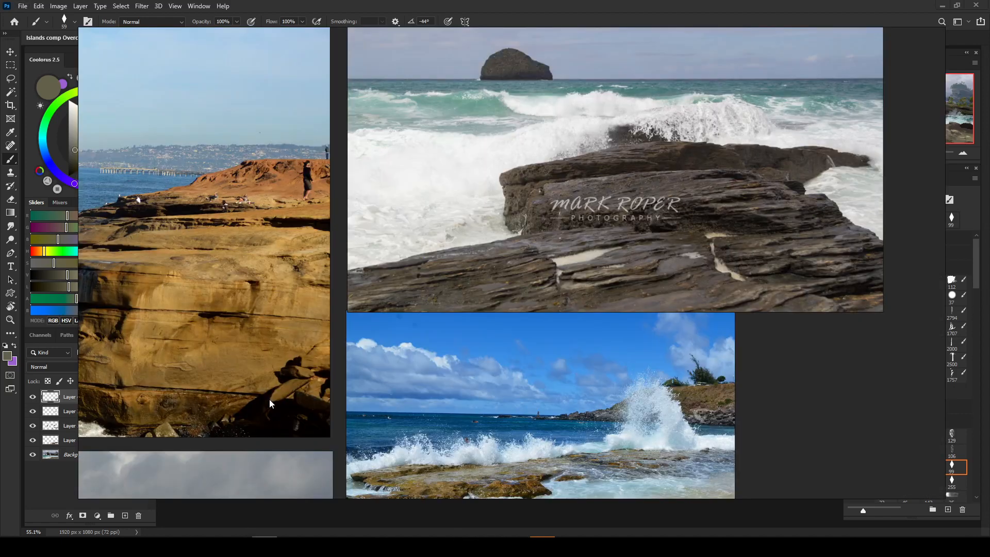
scroll(450, 296, down, 5)
drag(450, 296, 692, 191)
drag(249, 300, 354, 312)
scroll(354, 312, up, 4)
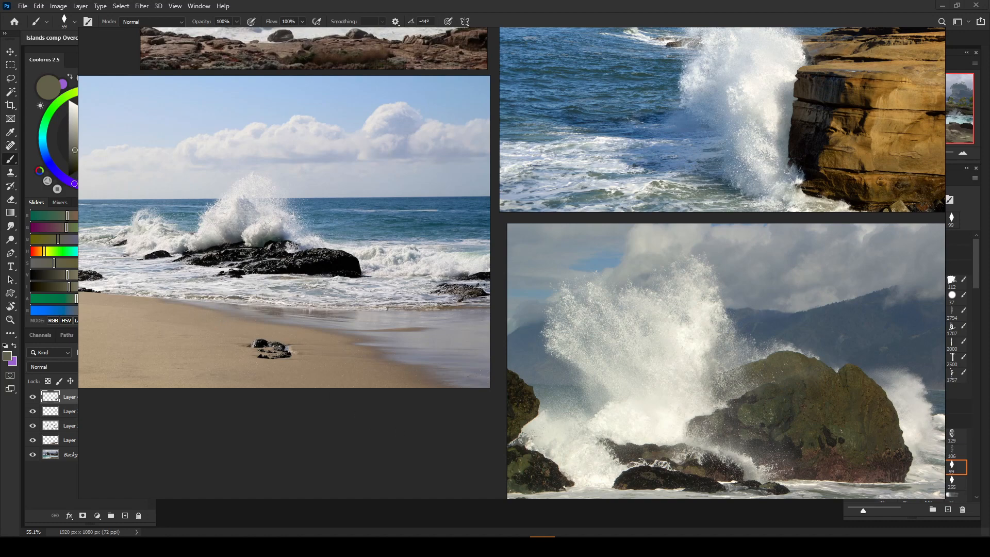
click(365, 524)
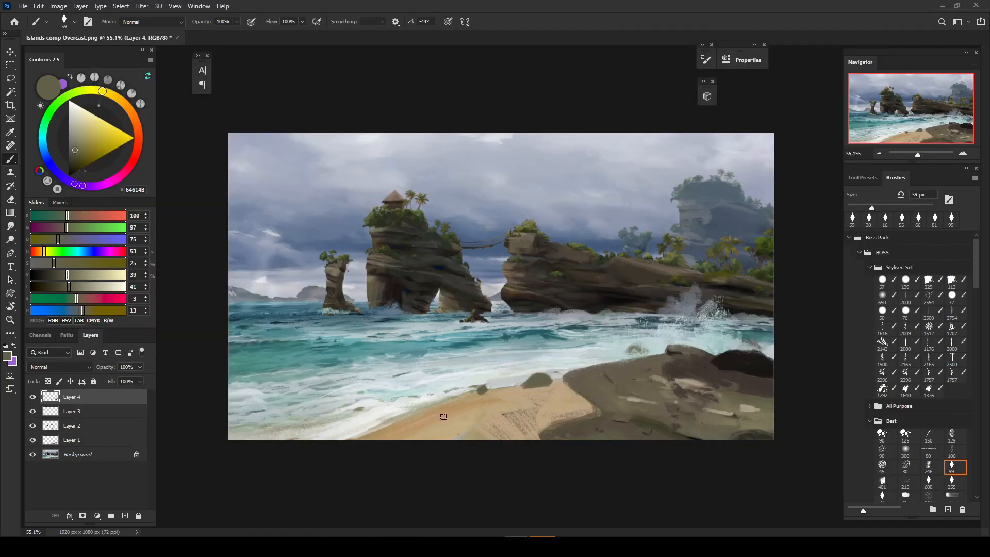
Step: Paint cool wet sand along the shoreline in sampled sand tones shifted to greys A1A0A3 and 9B949D, using 59 to 63 px
alt+click(420, 414)
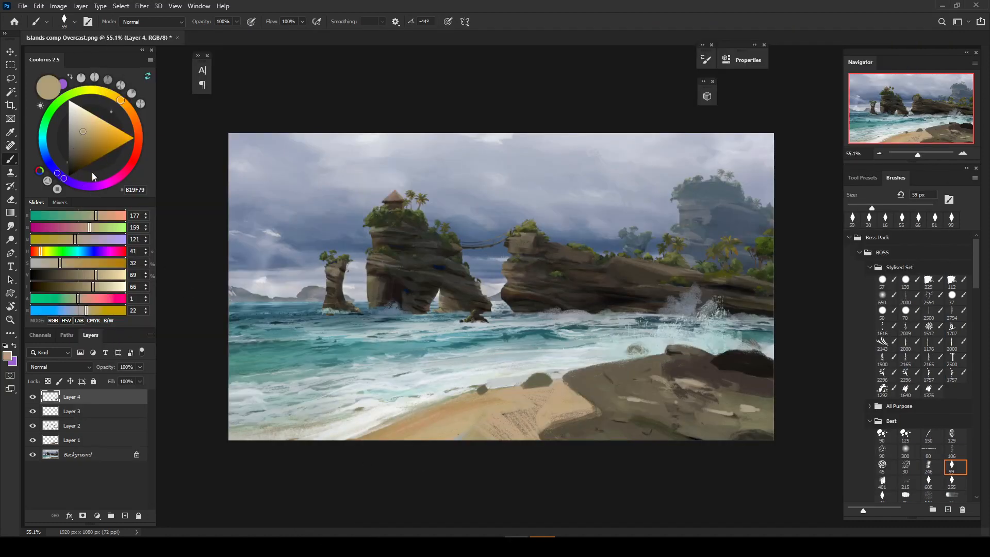
click(77, 310)
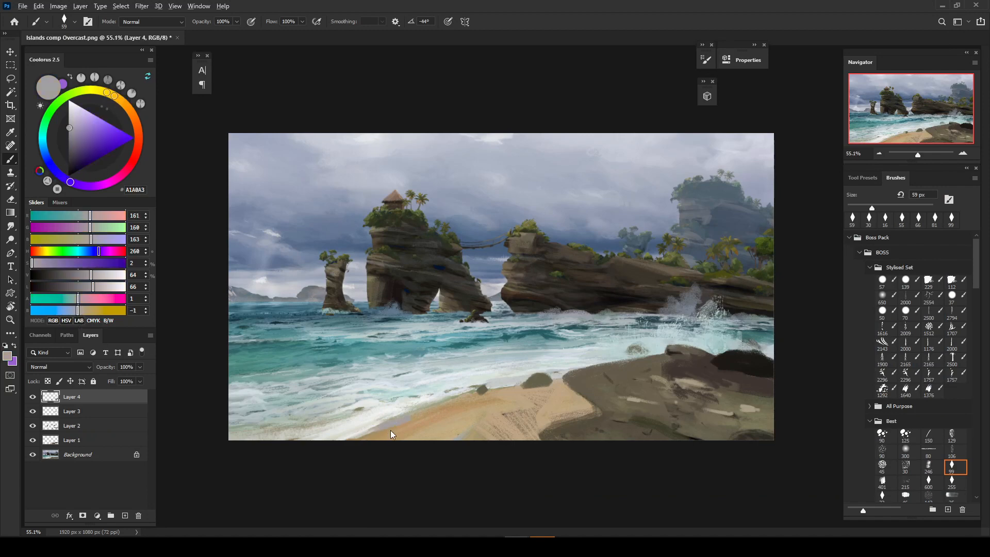
alt+click(446, 405)
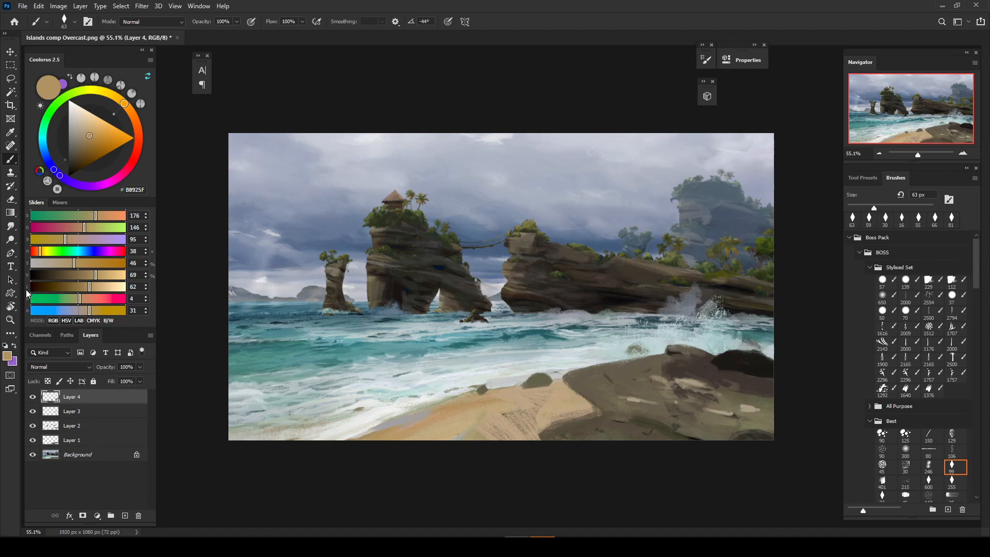
click(77, 310)
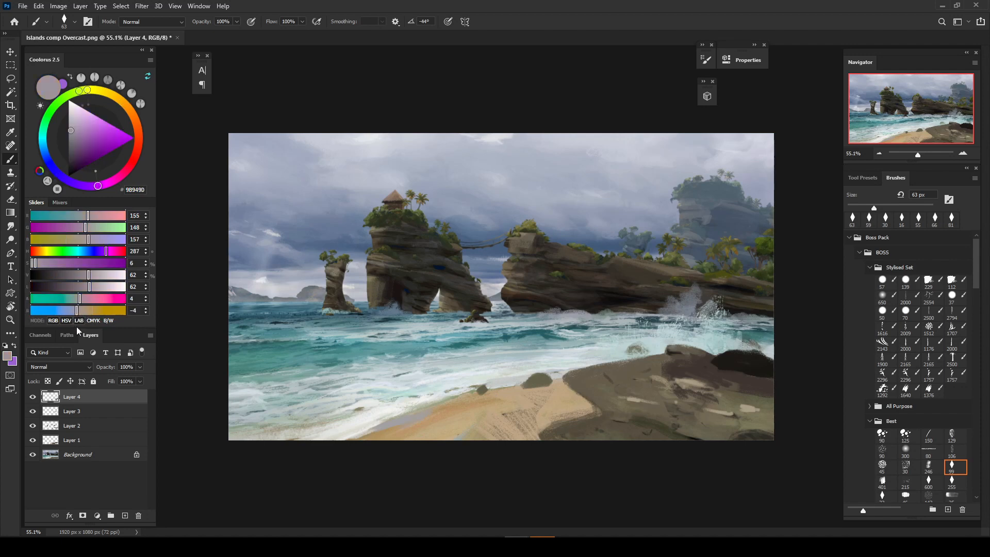
drag(405, 427, 365, 438)
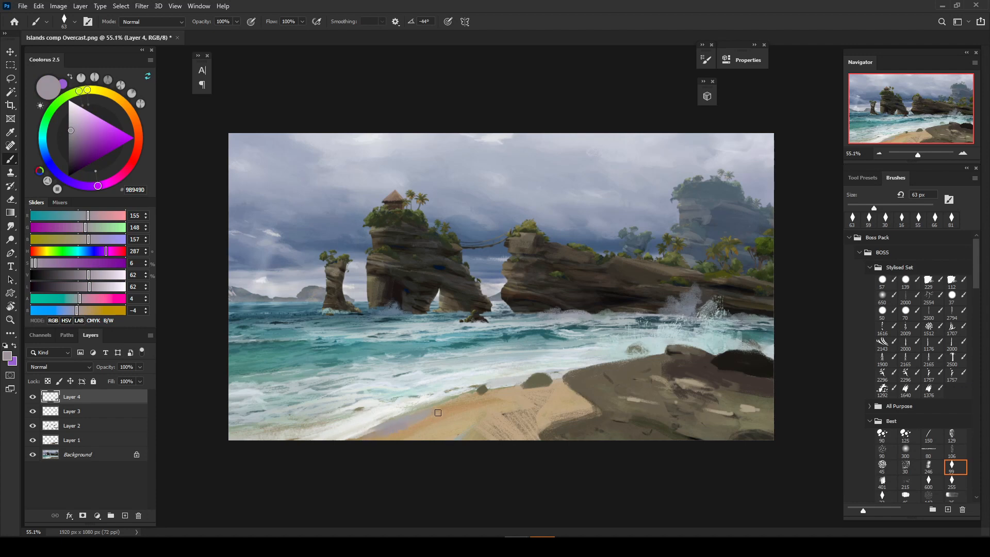
mouse_move(438, 413)
mouse_down()
mouse_move(448, 403)
mouse_move(311, 443)
mouse_move(389, 416)
mouse_up()
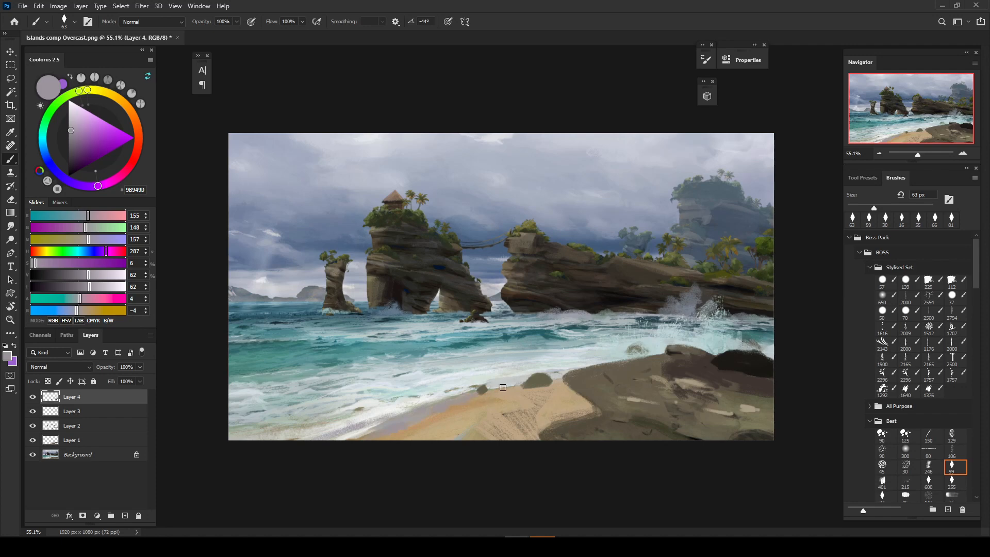
drag(501, 388, 651, 357)
Step: Redefine the foreground rock's edge beside the beach with sampled 645C4C, and blend sampled A99C90 and AE9D8C into the wet sand
alt+click(571, 373)
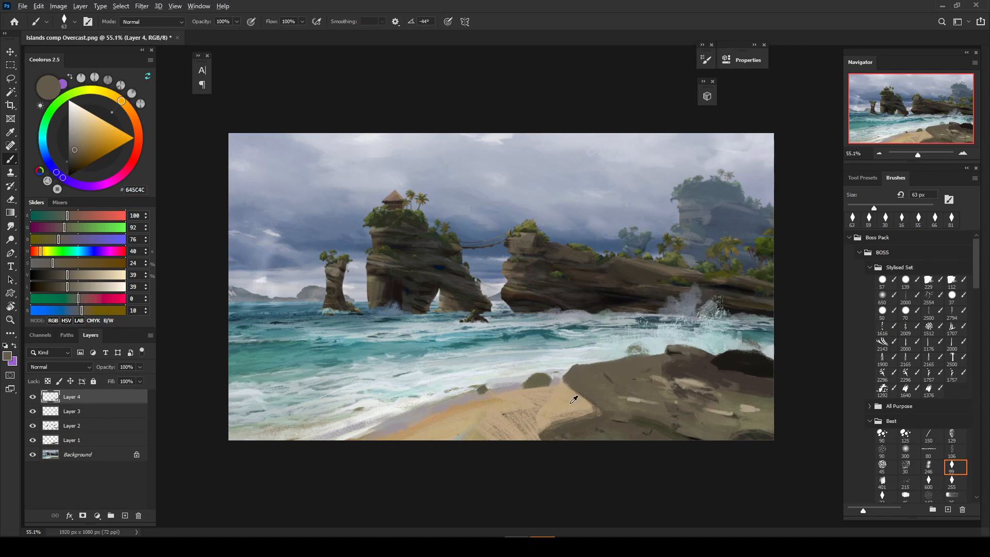
alt+click(596, 398)
alt+click(454, 399)
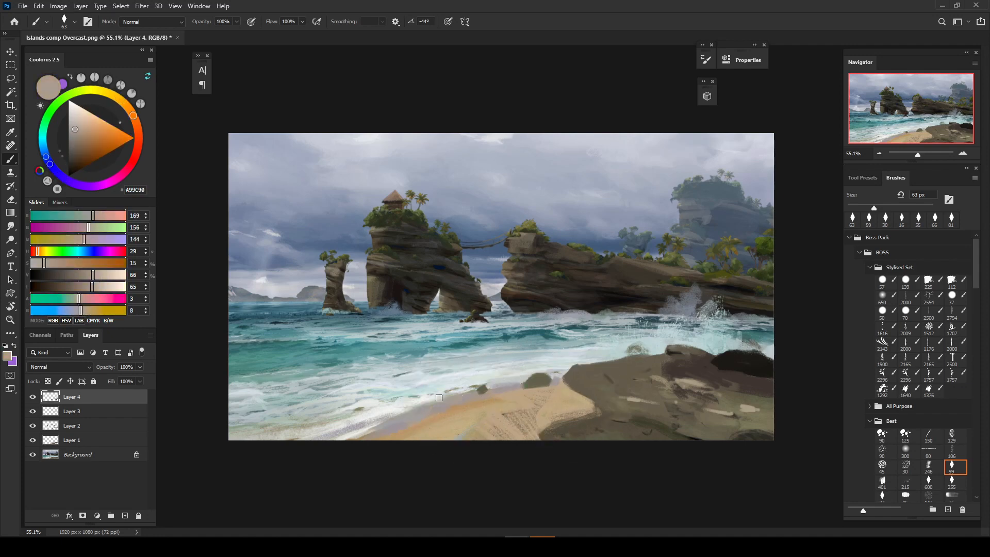
alt+click(537, 387)
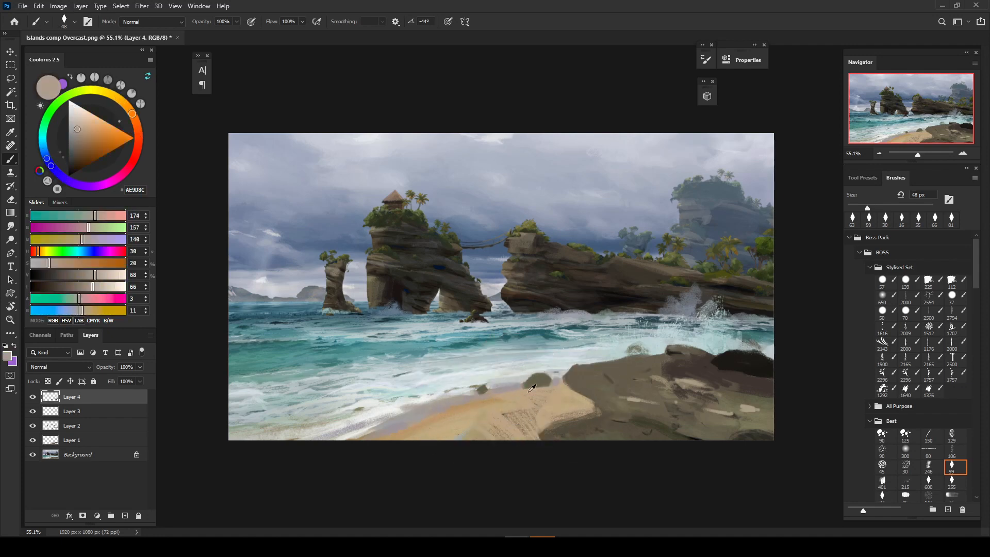
alt+click(509, 385)
Step: Paint reflections on the wet sand beneath the two shoreline rocks in darkened brown-grey 796F69 at 48 px
alt+click(543, 379)
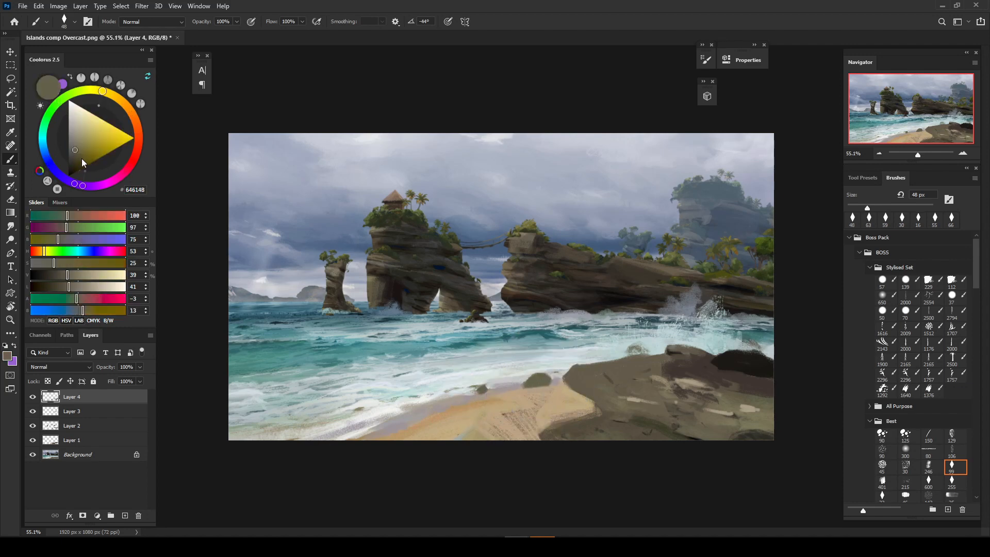
alt+click(508, 385)
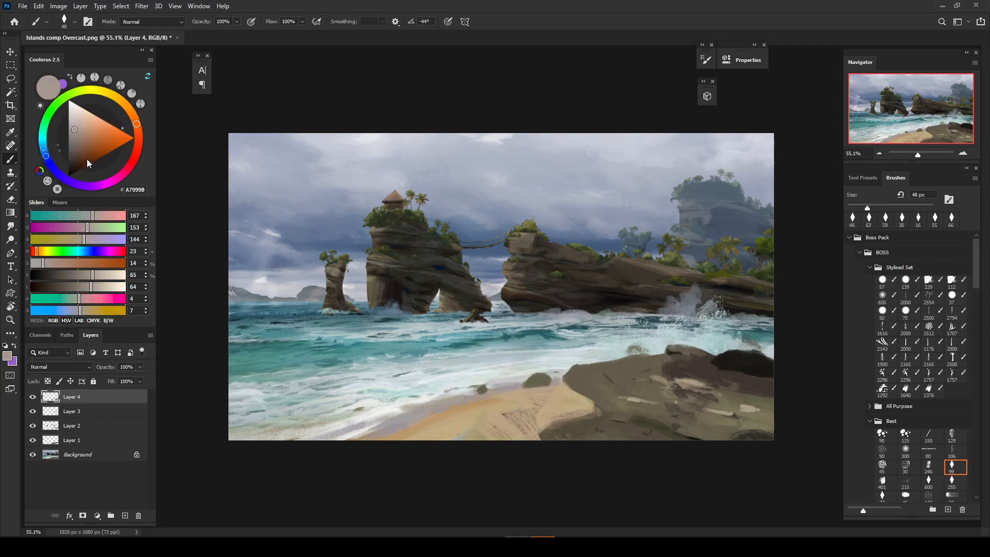
click(73, 142)
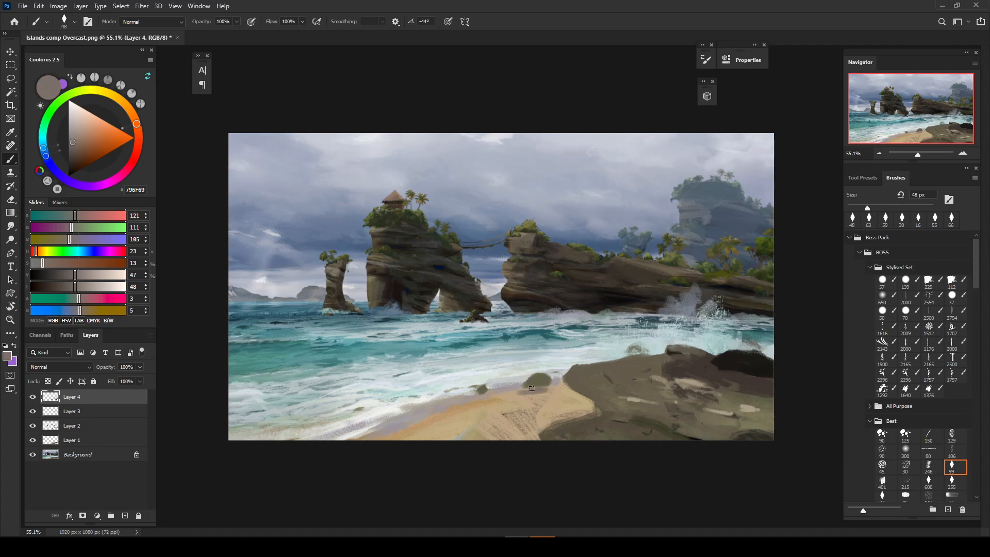
drag(531, 388, 537, 399)
mouse_move(473, 397)
mouse_down()
mouse_move(489, 396)
mouse_move(479, 408)
mouse_up()
Step: Reshape the larger shoreline rock and its surroundings with sampled sand BCA383, olive 64614B and pale grey B4B2B1, using 41 to 48 px
alt+click(566, 386)
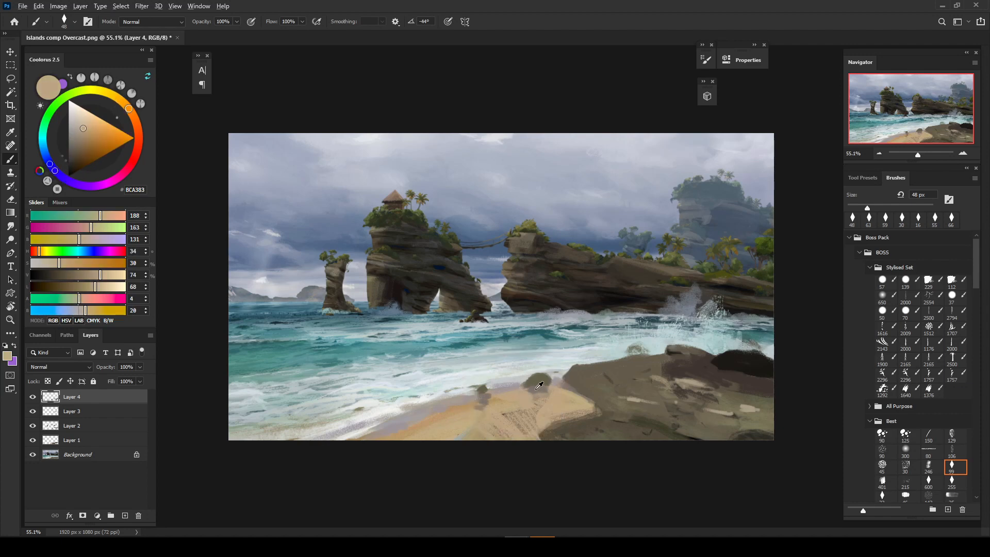
alt+click(552, 372)
alt+click(538, 381)
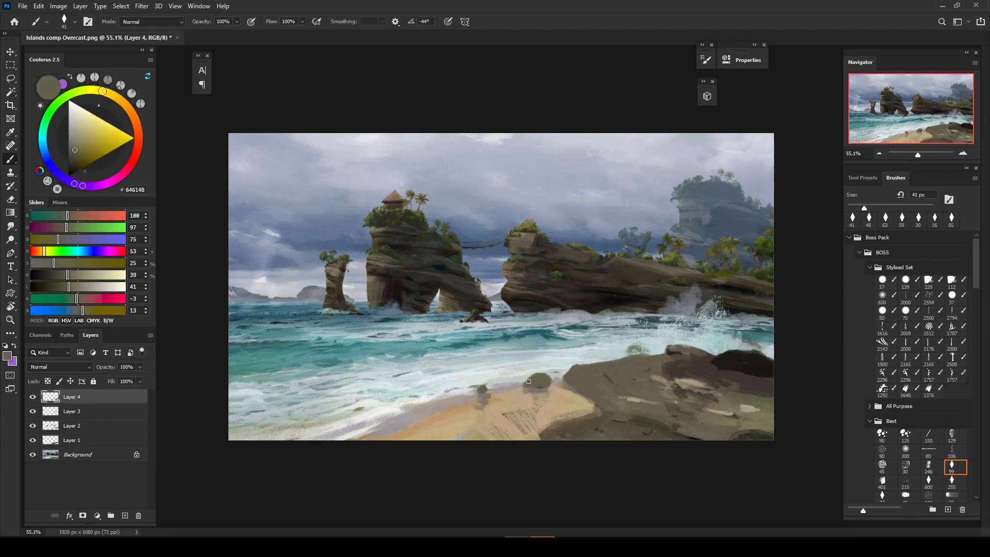
alt+click(541, 374)
alt+click(529, 374)
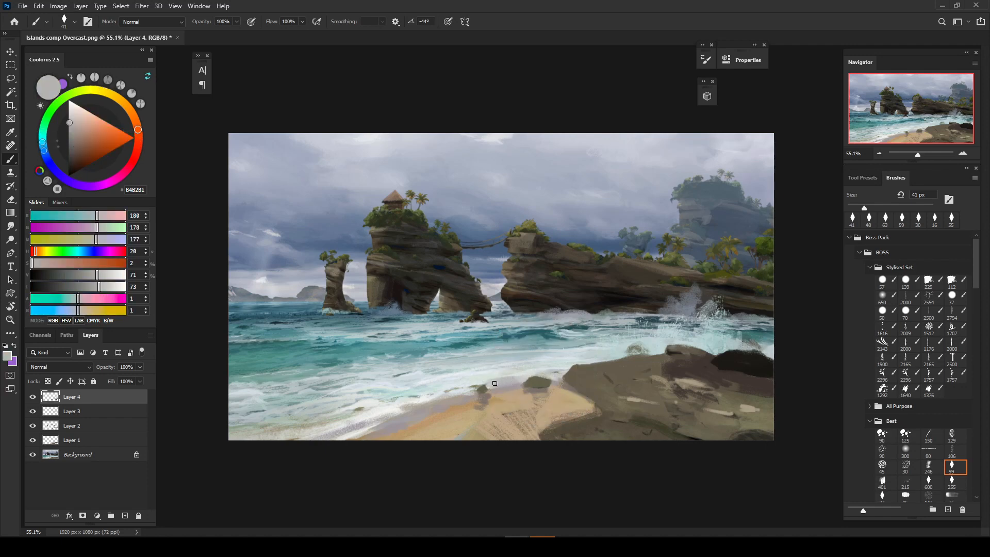
Step: Sample the beach sand colour C1A786 and study the wet sand in the beach wave reference photo
alt+click(527, 400)
alt+click(471, 422)
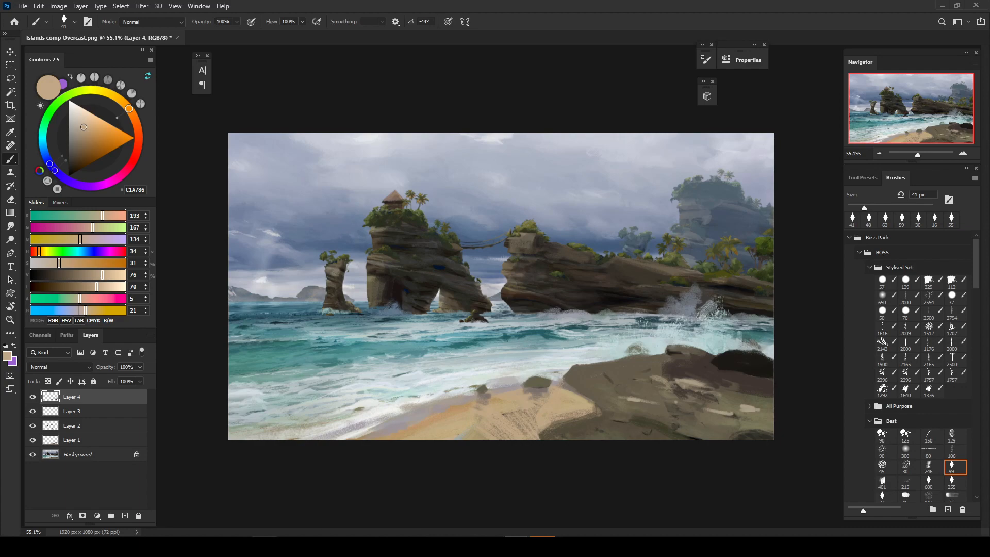
click(264, 547)
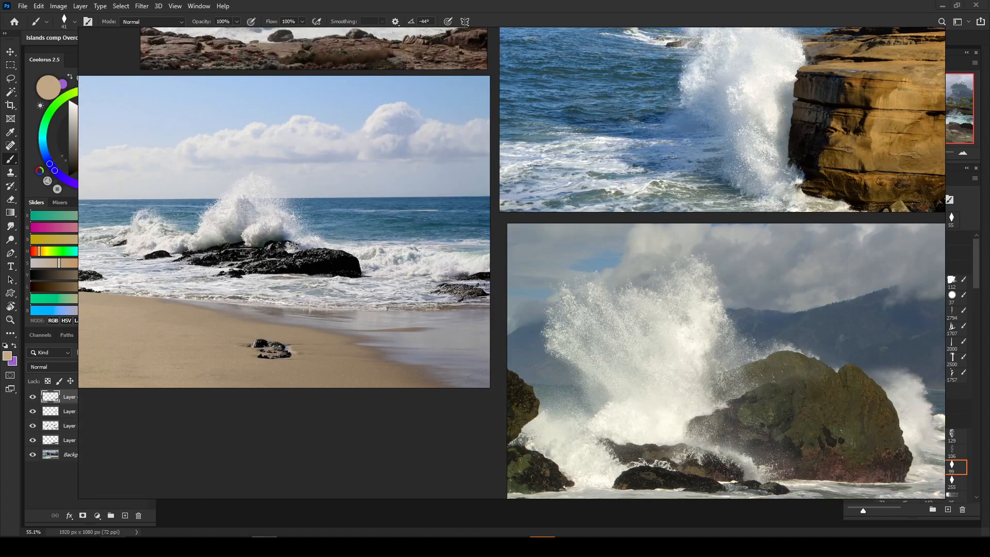
click(446, 518)
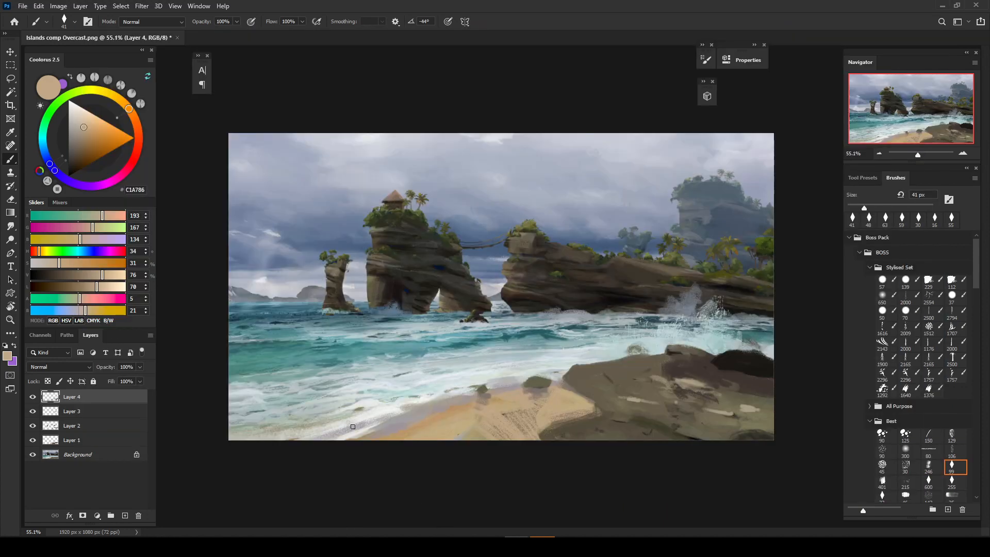
key(l)
drag(345, 419, 405, 412)
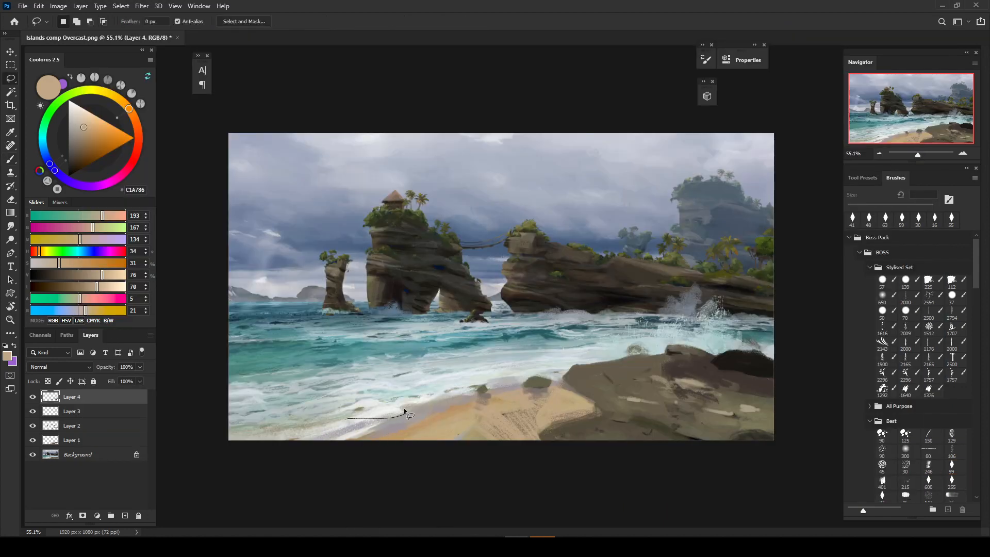
mouse_move(476, 389)
mouse_down()
mouse_move(450, 356)
mouse_move(314, 414)
mouse_up()
key(b)
alt+click(434, 397)
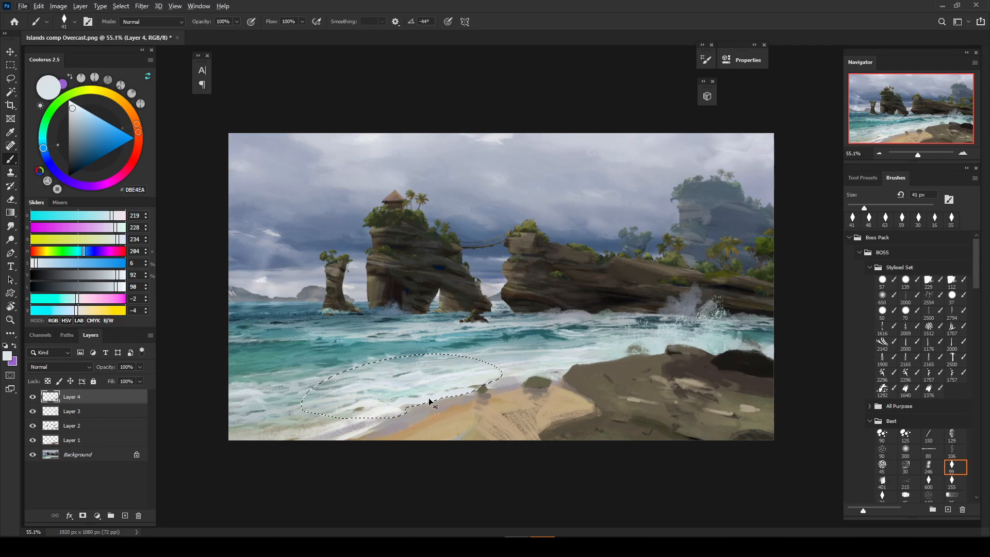
key(ctrl+d)
Step: Outline the wet sand strip beside the smaller shoreline rock with a freehand selection and sample its greys A7A291, B6B1A2 and A09B9E
scroll(434, 419, up, 4)
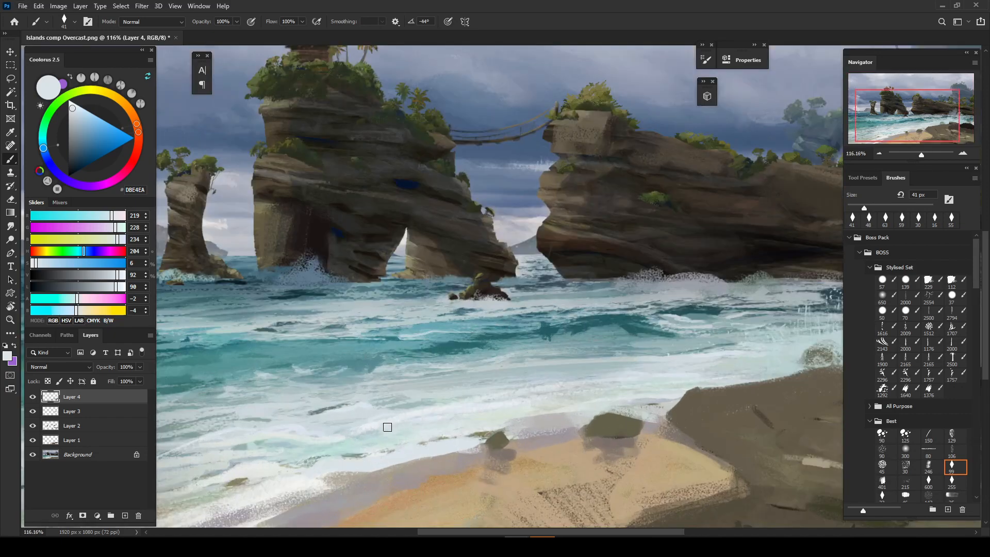
key(l)
mouse_move(309, 498)
mouse_down()
mouse_move(344, 473)
mouse_move(477, 454)
mouse_move(294, 505)
mouse_up()
key(b)
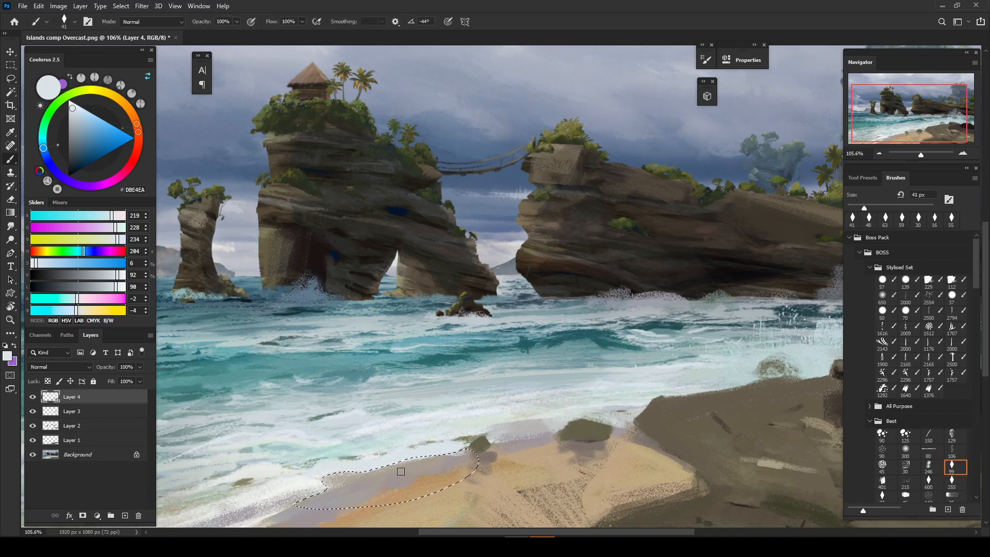
alt+click(389, 464)
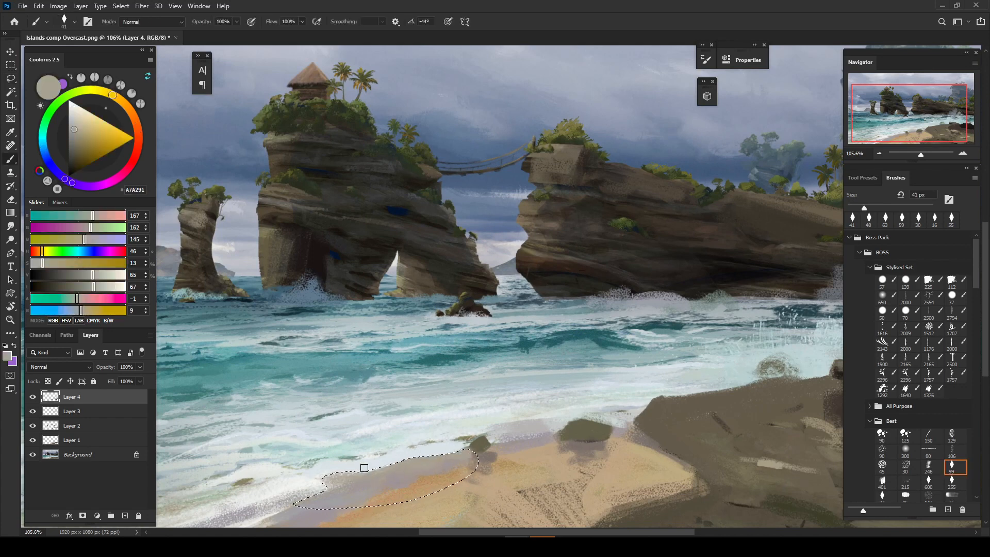
alt+click(328, 474)
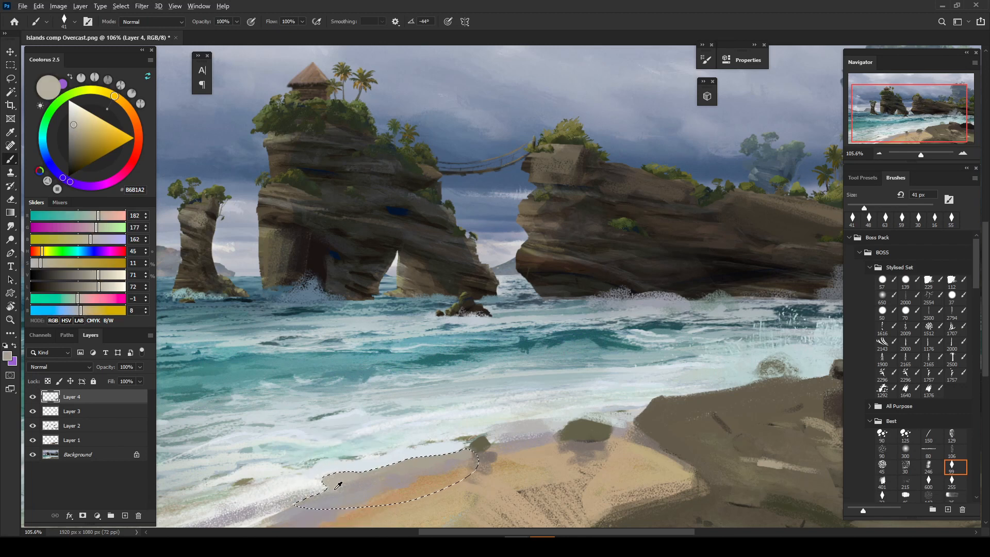
alt+click(307, 498)
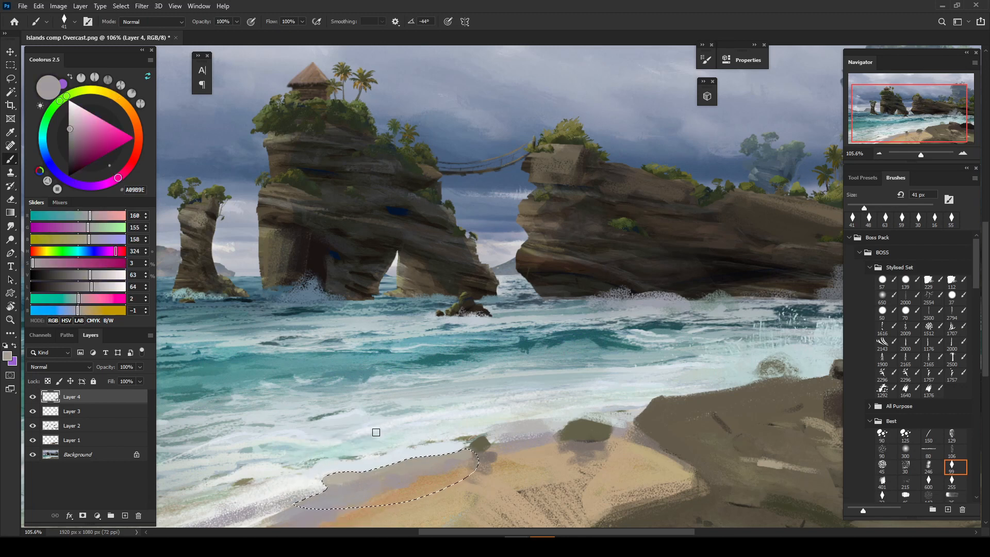
Step: Soften and lighten the selected wet sand's edge with the soft round brush at 77 px in C4BCAD, and clear the selection
click(906, 450)
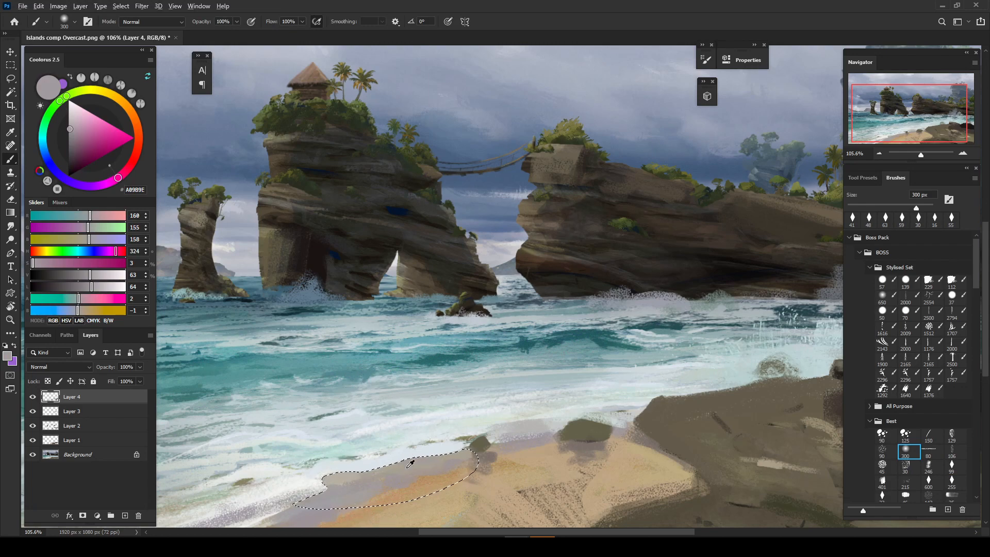
alt+click(408, 468)
click(74, 121)
drag(466, 446, 423, 452)
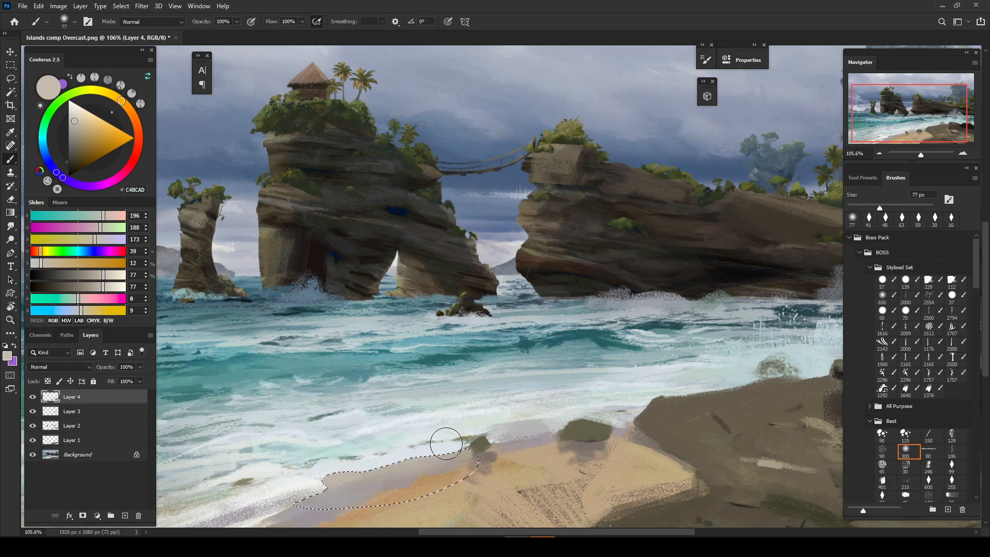
key(ctrl+d)
scroll(463, 405, down, 2)
scroll(378, 407, up, 1)
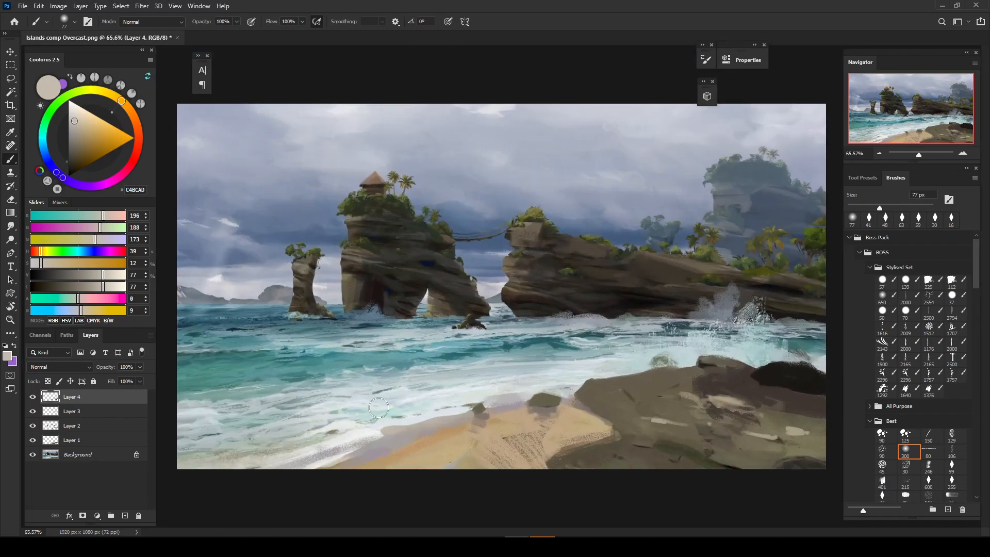
Step: Paint the foam edge along the wet sand with the diamond-shaped brush in sampled off-white EAF3EB at 46 to 51 px
scroll(378, 407, up, 1)
key(l)
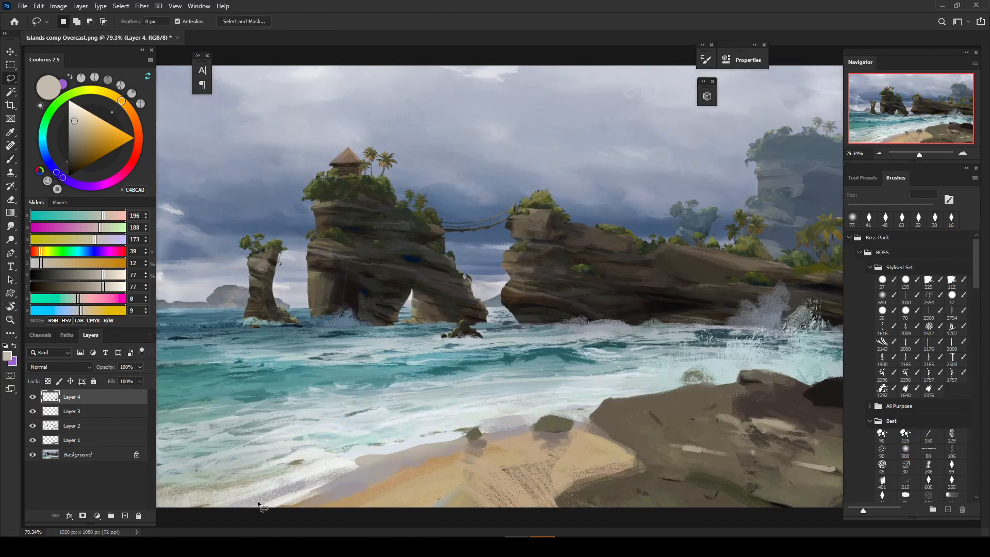
key(b)
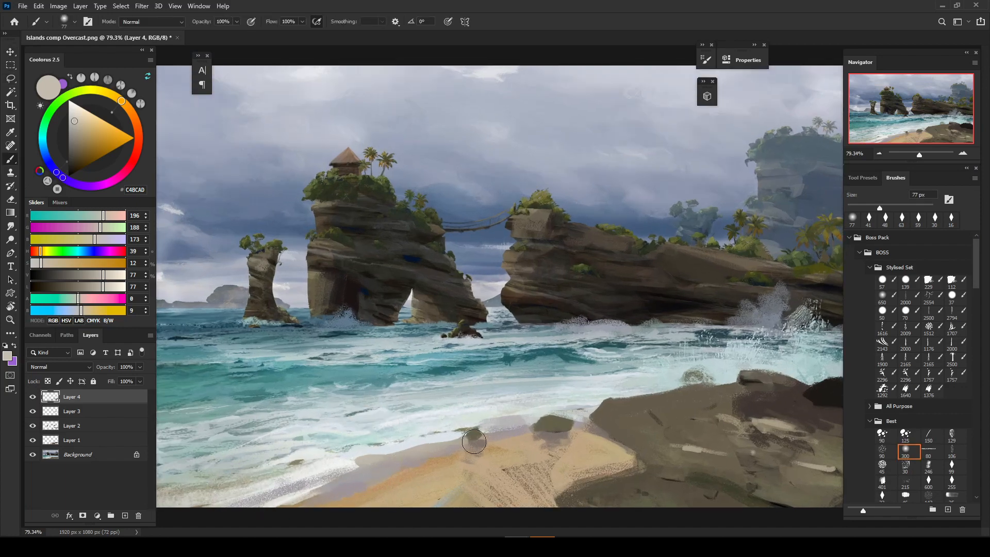
click(863, 178)
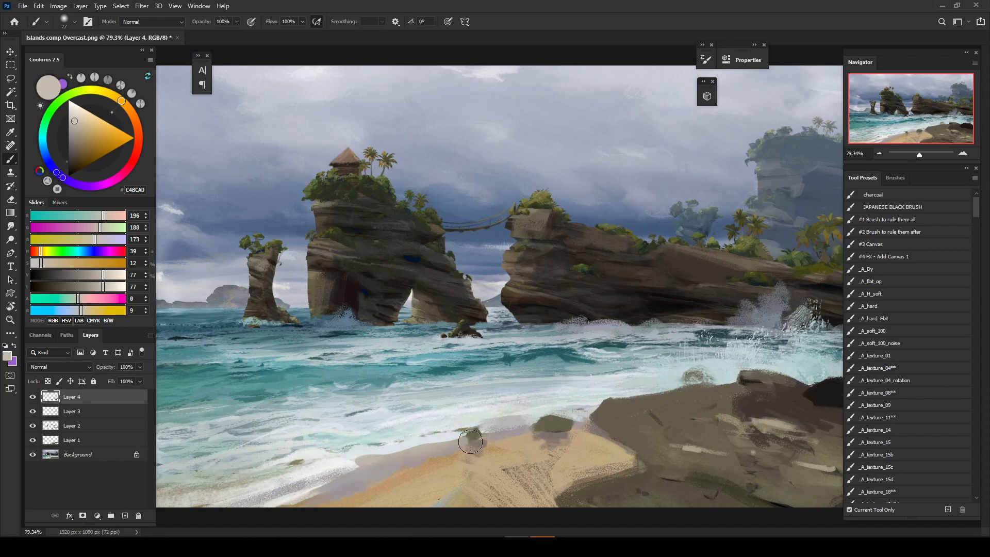
click(893, 178)
click(952, 467)
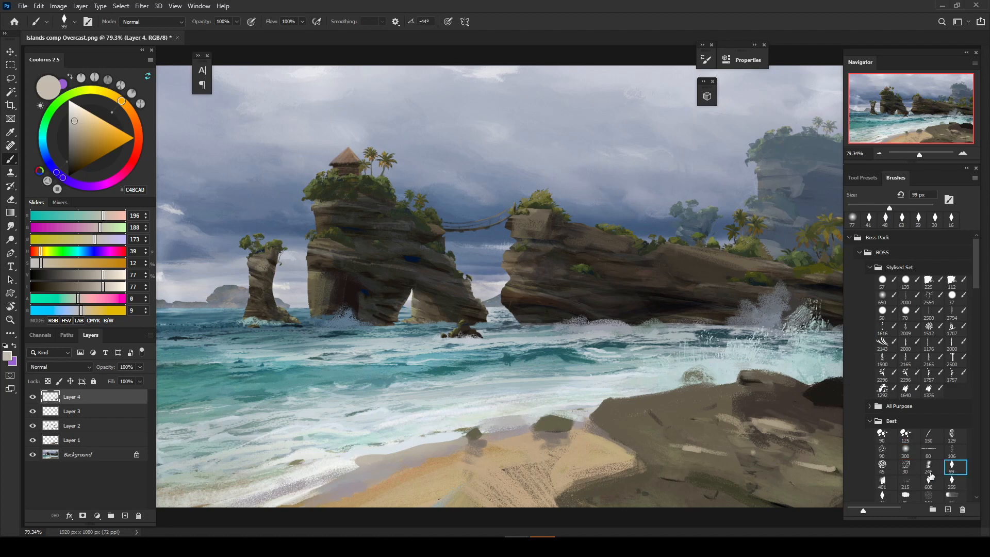
mouse_move(343, 464)
mouse_down()
mouse_move(309, 475)
mouse_move(347, 479)
mouse_move(307, 474)
mouse_move(337, 463)
mouse_move(313, 477)
mouse_move(347, 465)
mouse_move(295, 488)
mouse_move(316, 473)
mouse_up()
alt+click(343, 480)
alt+click(338, 464)
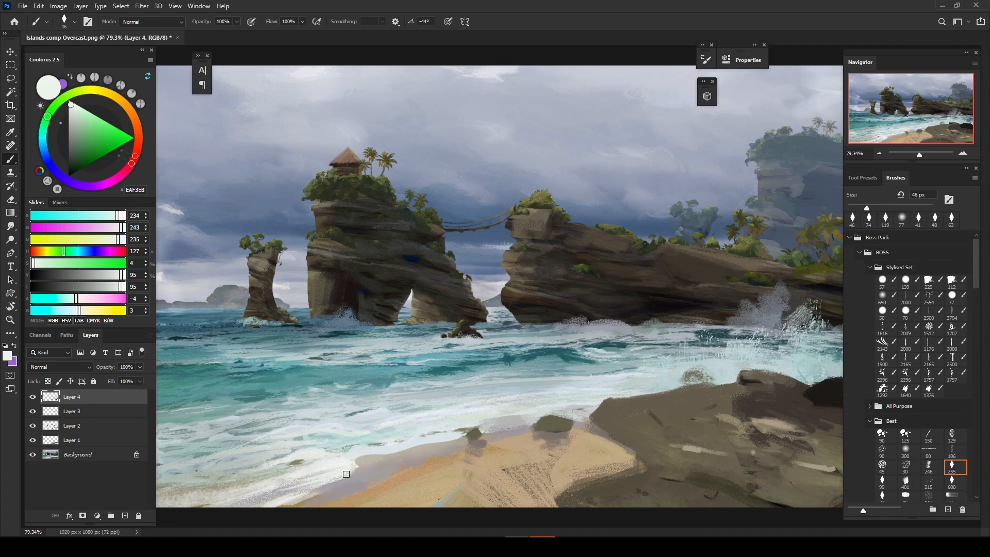
drag(418, 435, 420, 432)
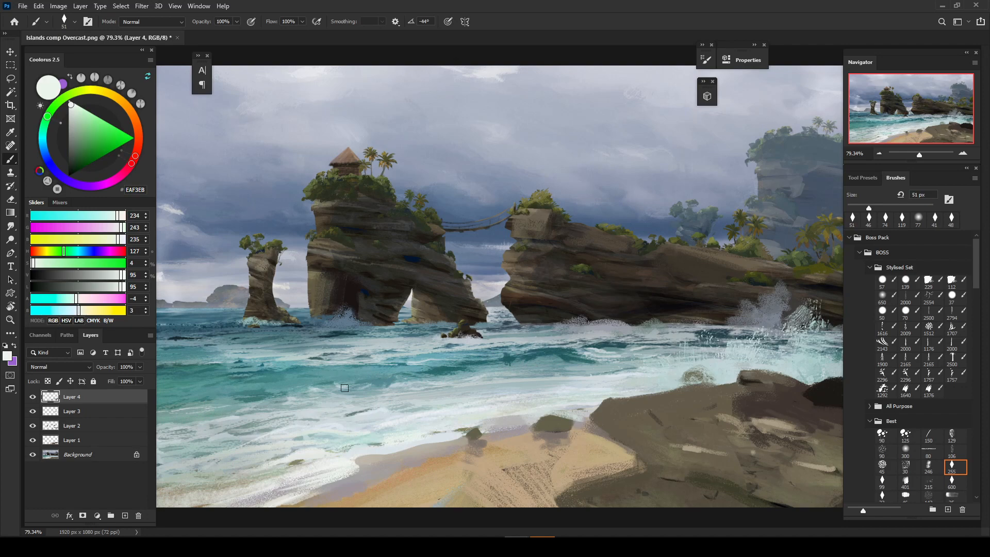
Step: Paint dark teal accents into the wave in front of the arch rock with sampled 256662 at 29 px
scroll(345, 387, down, 3)
scroll(249, 398, up, 2)
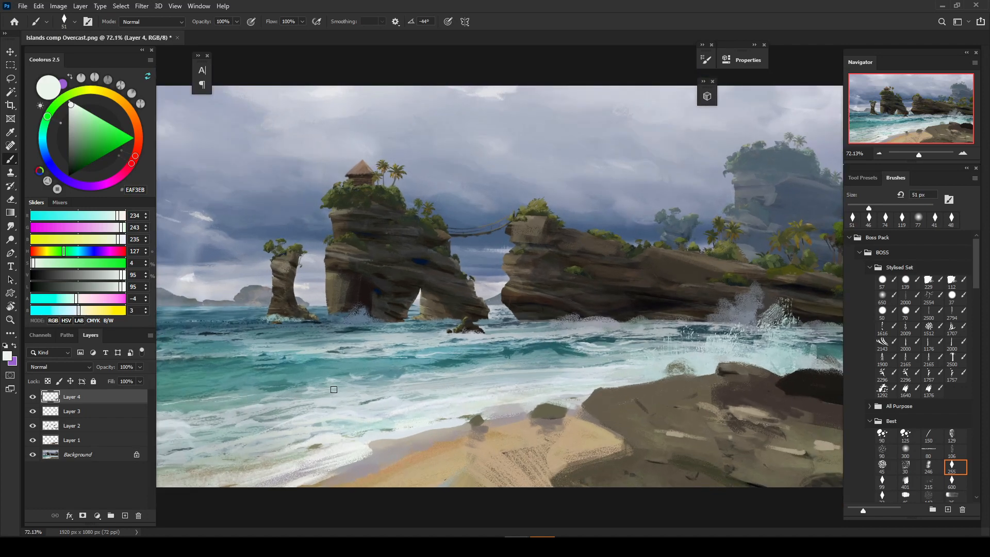
drag(550, 357, 545, 357)
alt+click(564, 356)
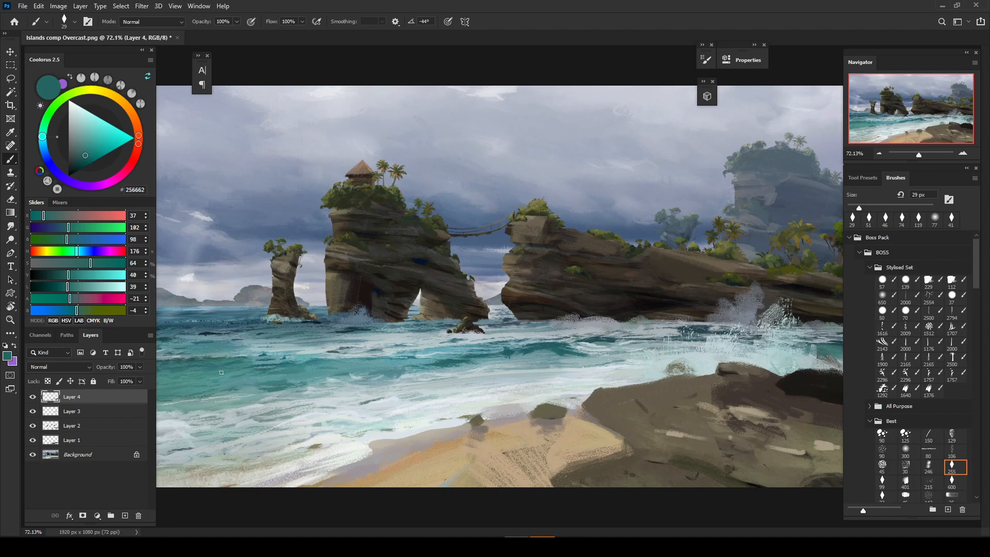
mouse_move(311, 360)
mouse_down()
mouse_move(365, 358)
mouse_move(299, 360)
mouse_move(342, 354)
mouse_up()
Step: Shape a foam patch on the wave in front of the arch rock with sampled B8CCC8, 79A6A6 and 317375 at 35 px
alt+click(310, 357)
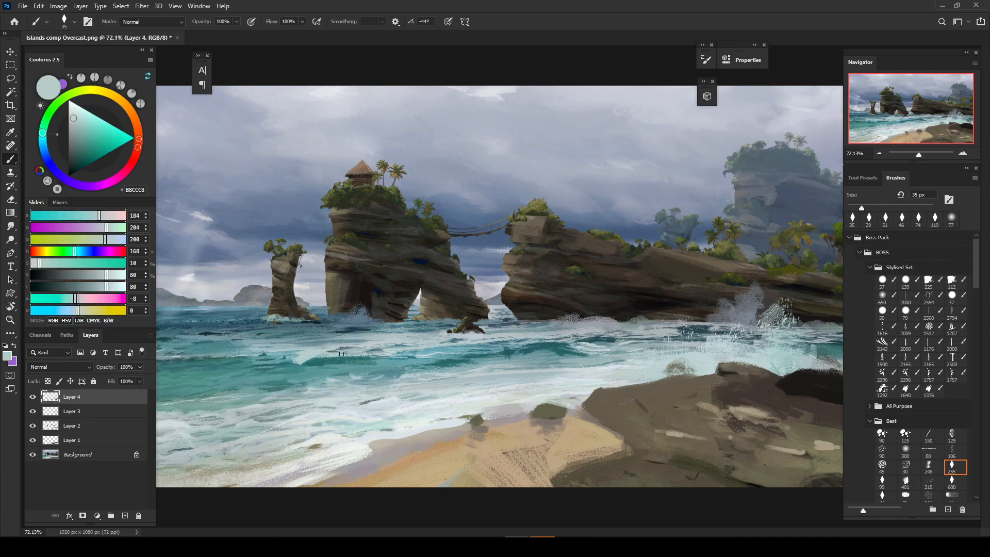
alt+click(292, 361)
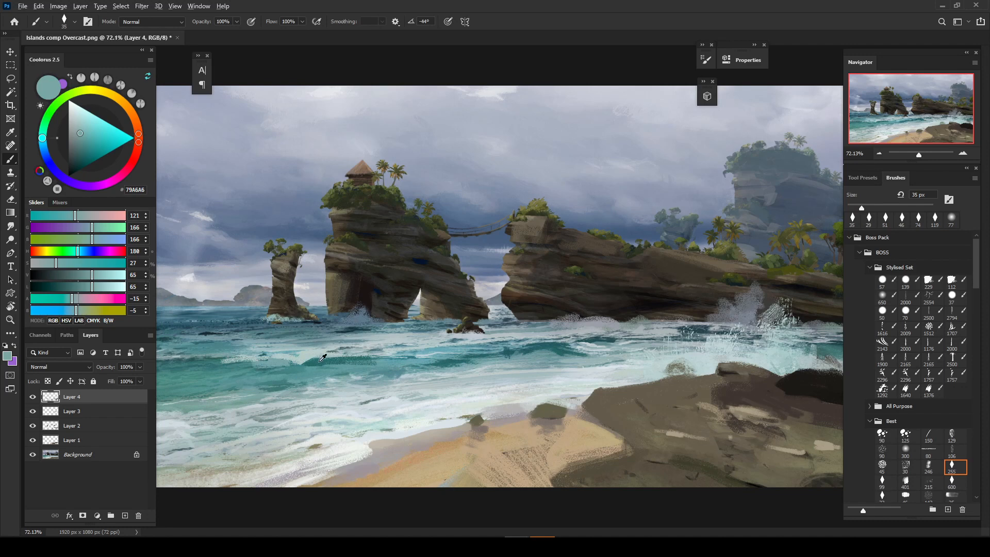
alt+click(288, 363)
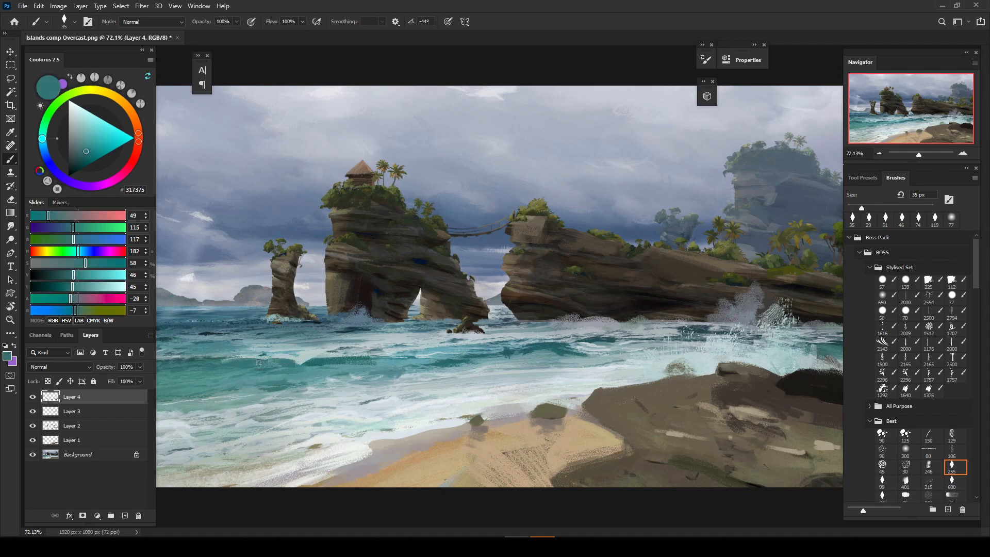
alt+click(310, 360)
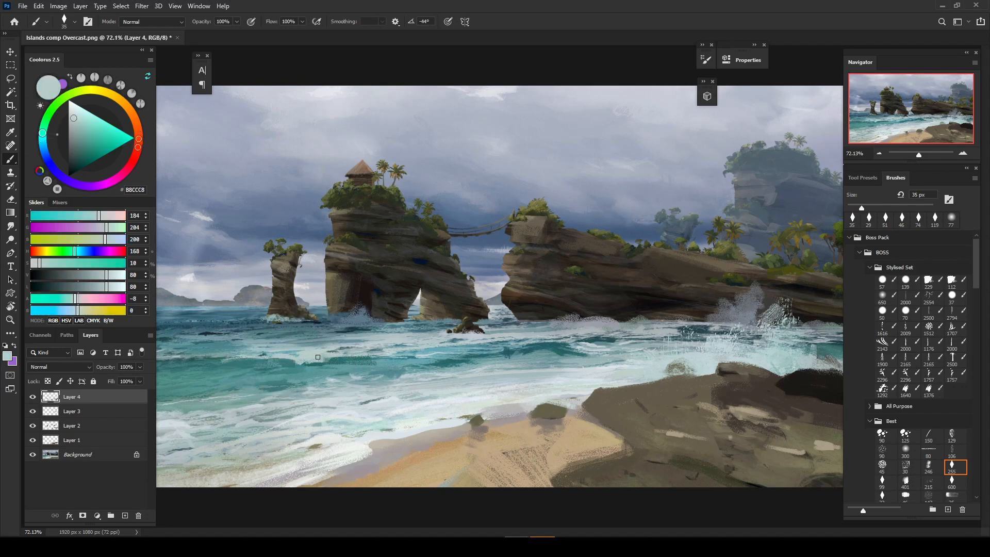
Step: Rework the wave in front of the arch rock after the sunset seascape reference, using sampled 256662, 7EB4B5 and A5C0BD at 35 px
key(alt+Tab)
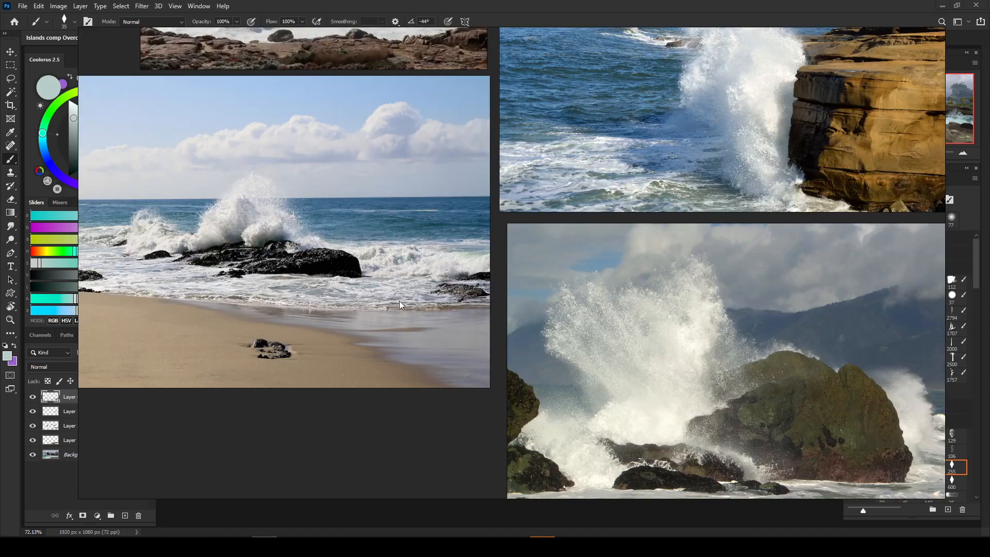
scroll(602, 261, down, 5)
scroll(497, 278, up, 10)
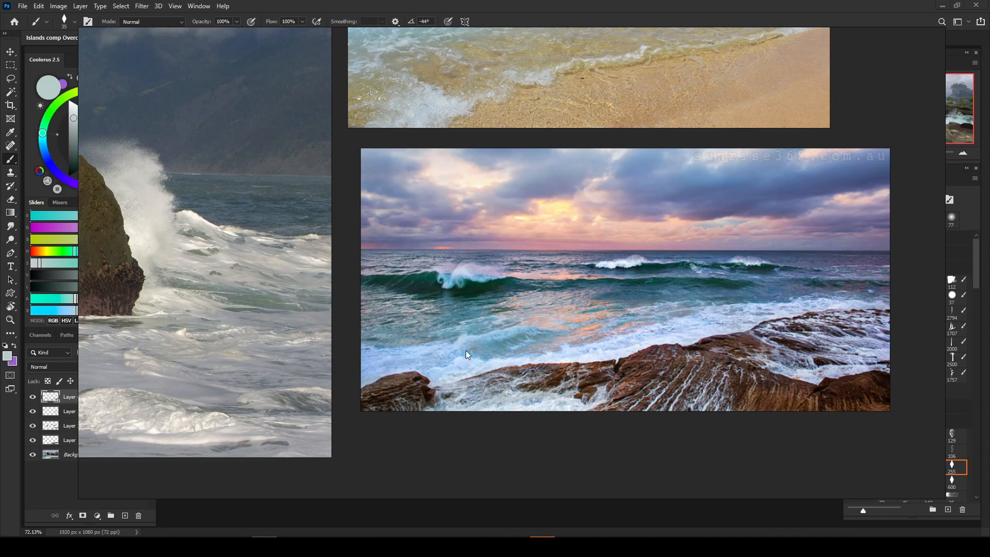
key(alt+Tab)
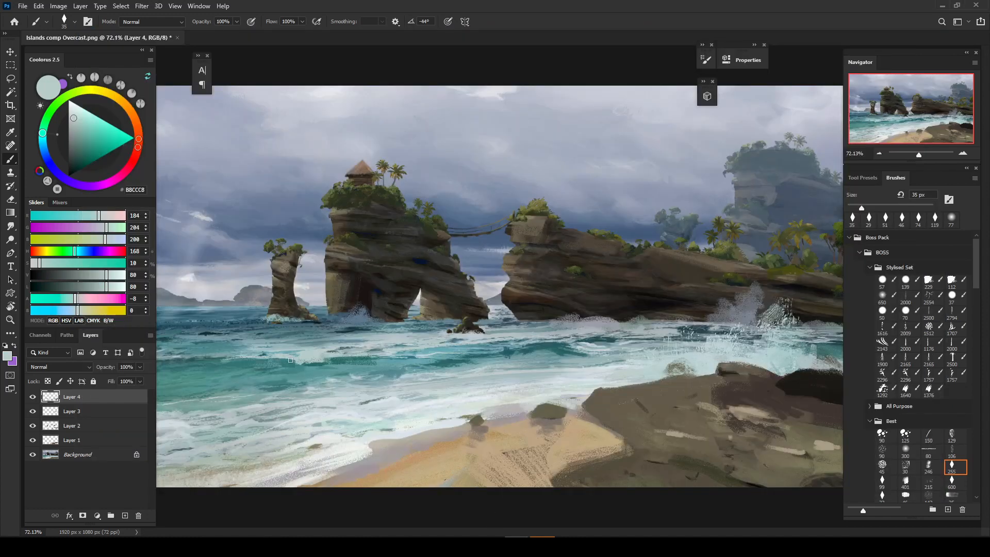
alt+click(321, 363)
alt+click(318, 352)
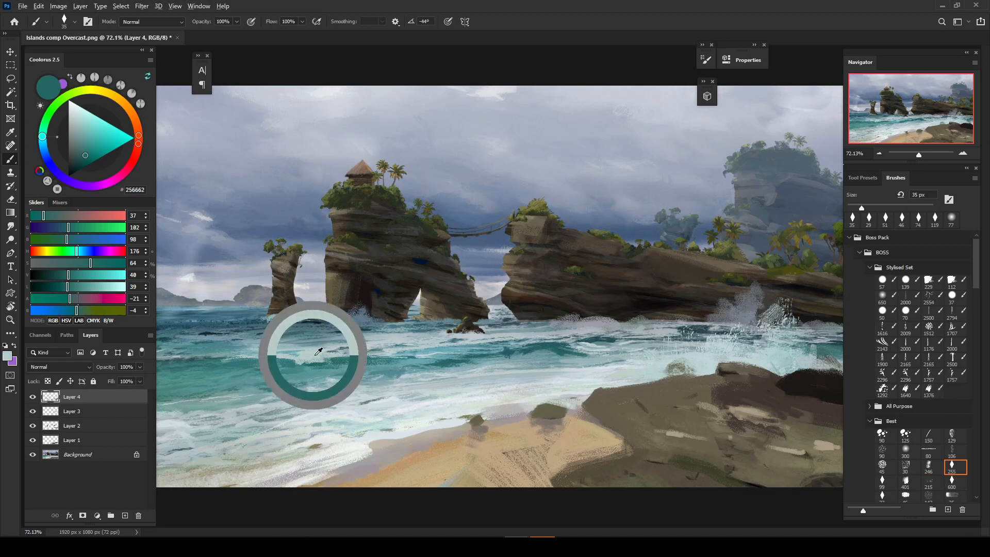
alt+click(301, 353)
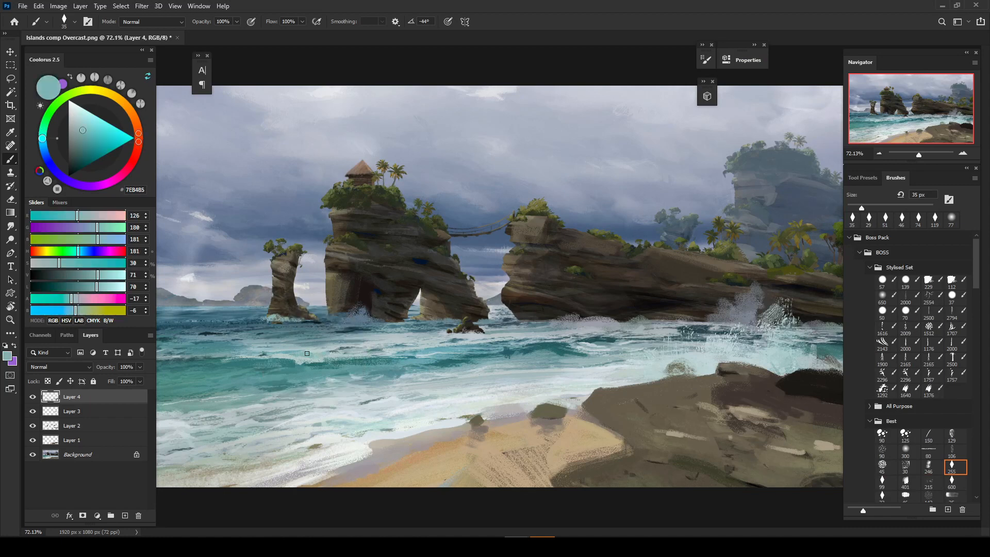
alt+click(296, 360)
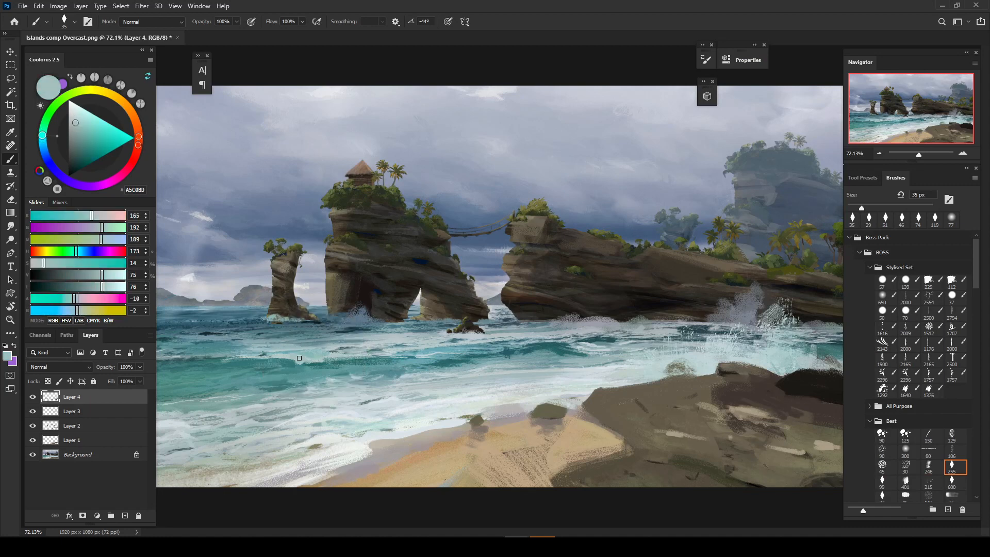
Step: Refine the foam on the wave in front of the arch rock at 18 px with sampled DBE4EA, 256662, A4BFBC, B9C6C6 and D5E0E5
alt+click(451, 413)
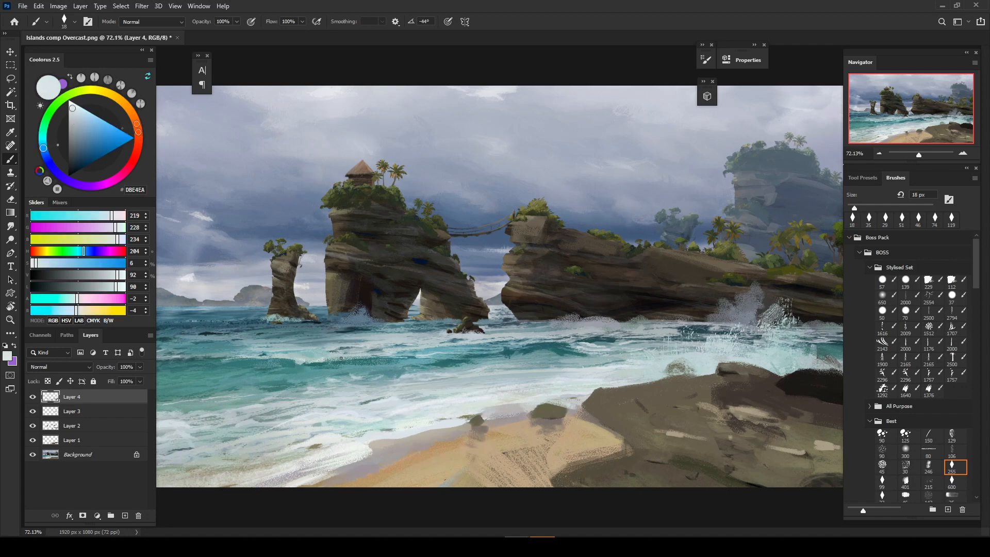
drag(293, 358, 301, 359)
alt+click(322, 360)
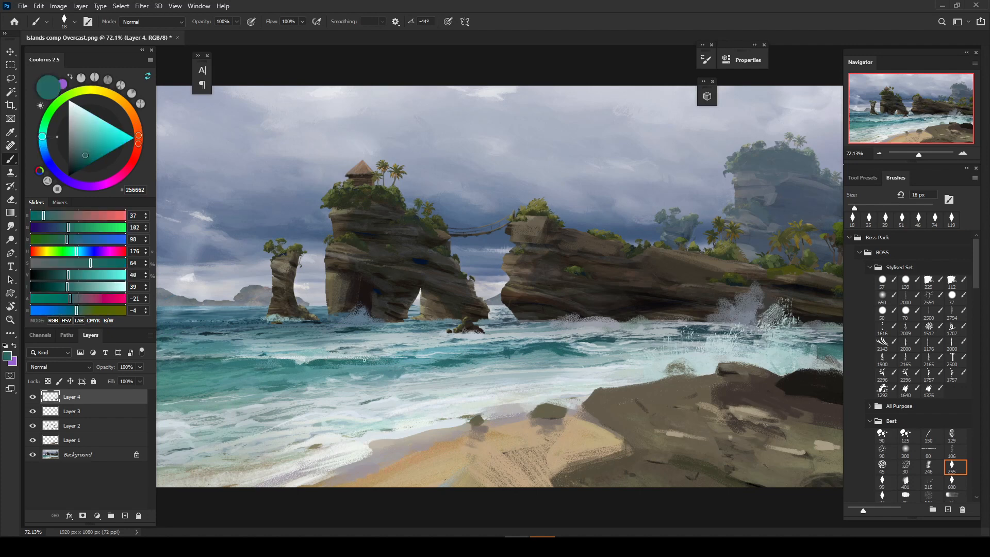
alt+click(292, 361)
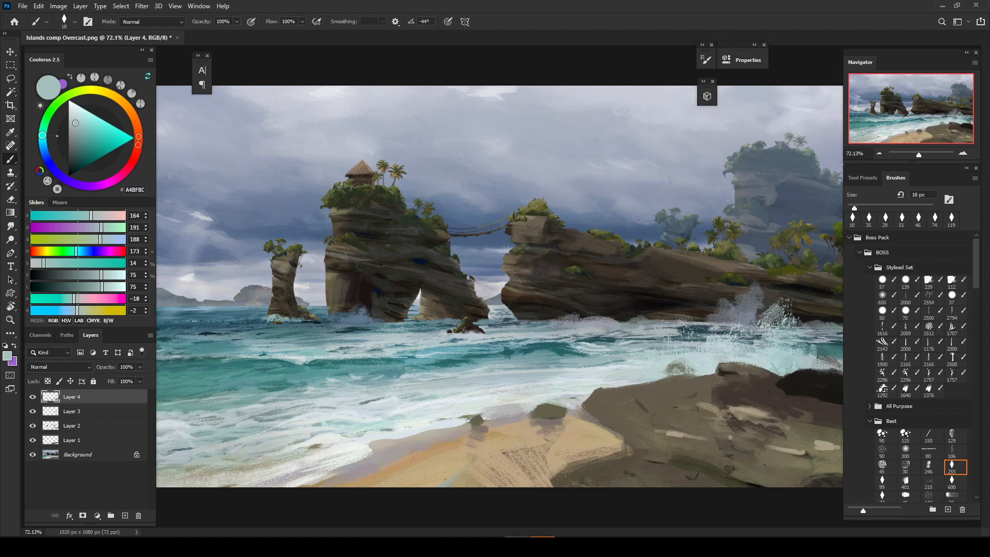
alt+click(371, 356)
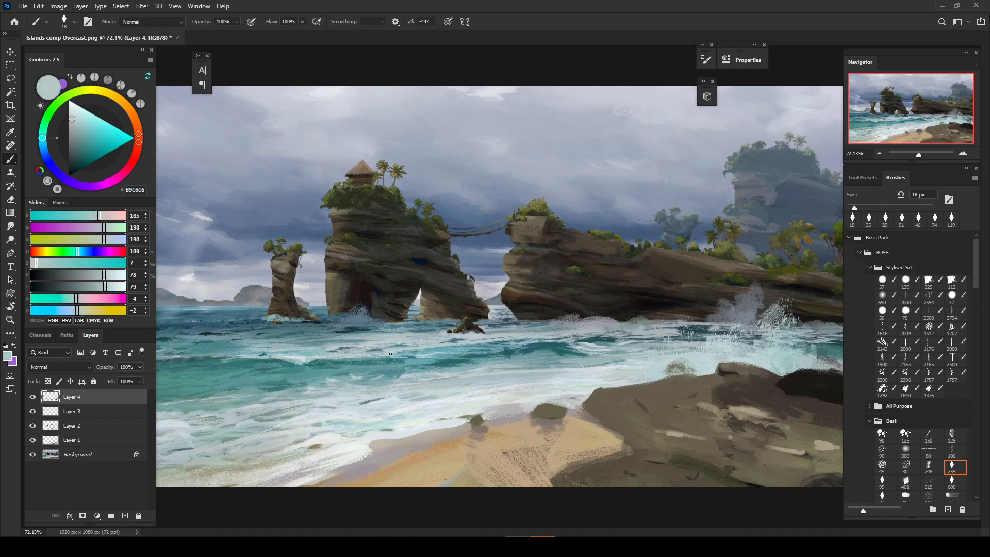
alt+click(344, 359)
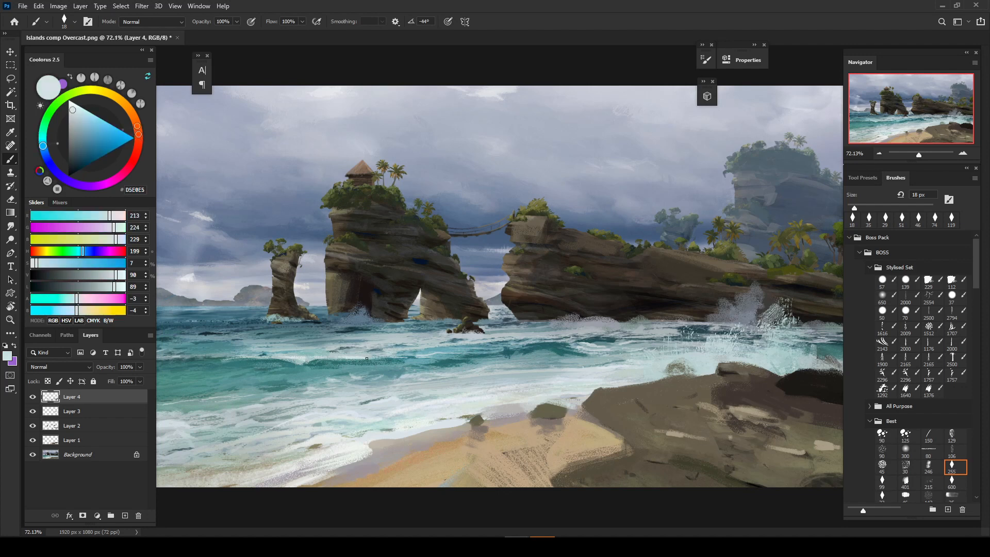
drag(367, 359, 395, 357)
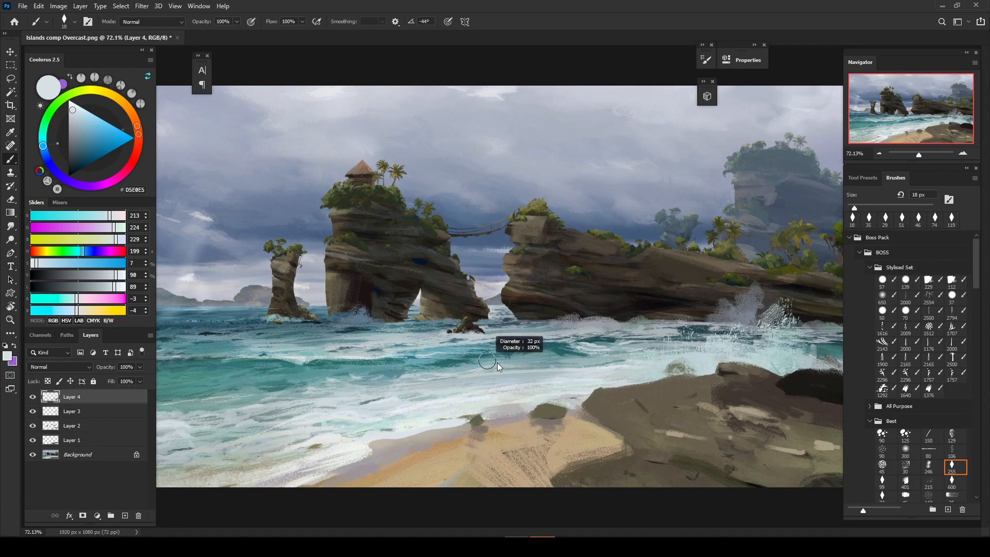
Step: Touch up the water in front of the long cliff with sampled 8FB5B3 and dark teal 285652 at 23 px
alt+click(590, 344)
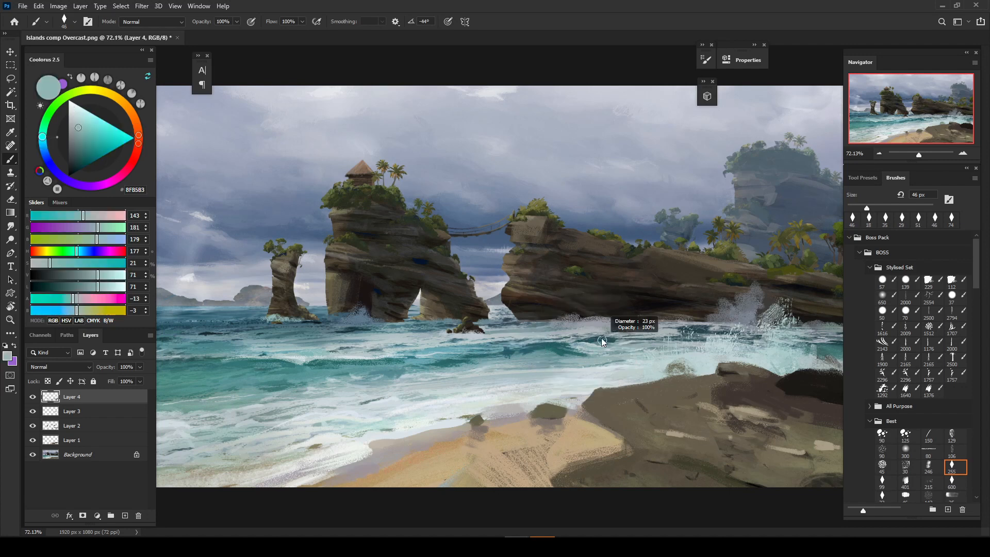
alt+click(619, 343)
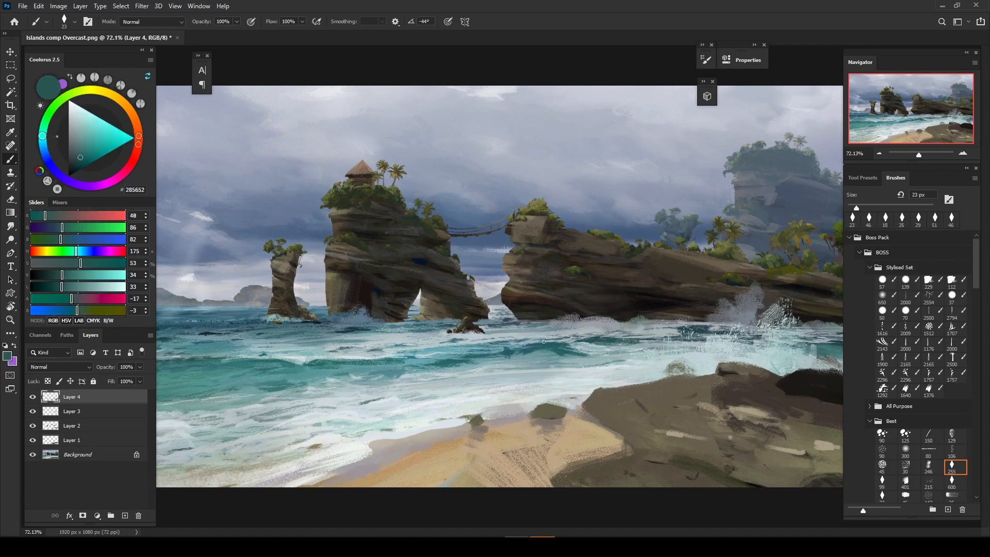
scroll(390, 381, down, 4)
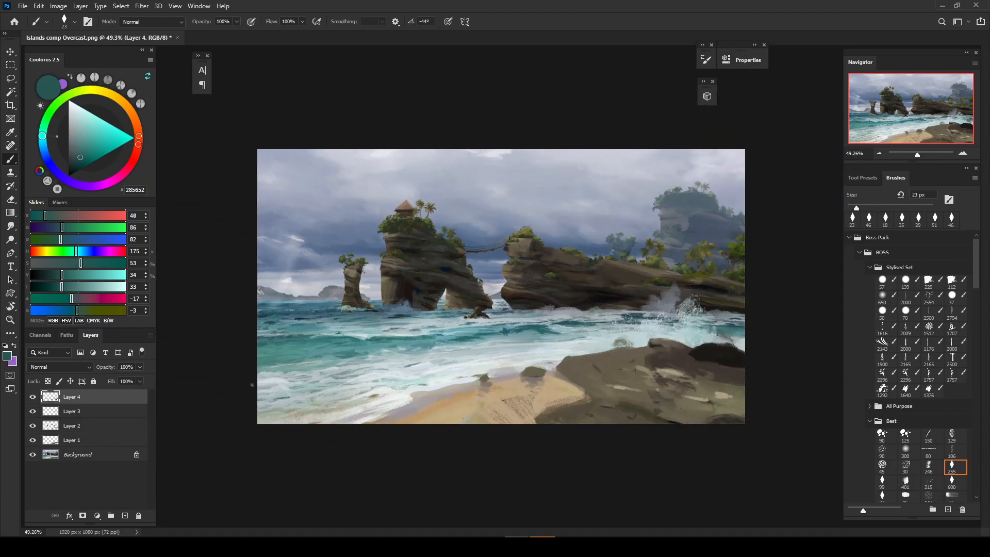
Step: Shape the wave crest in front of the arch rock at 23 px with sampled pale C3D5D7 and dark teal 2F6B68
scroll(307, 353, up, 2)
drag(341, 351, 355, 350)
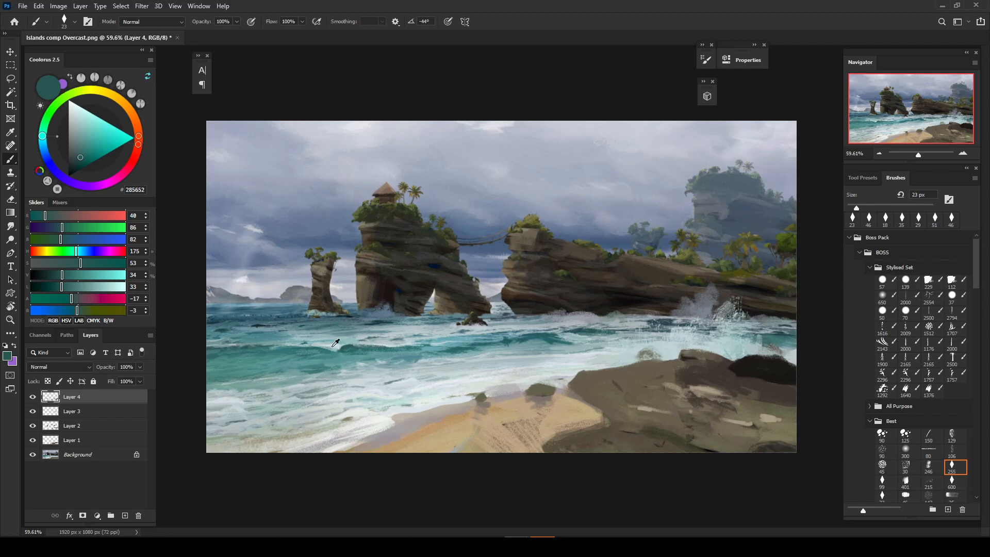
alt+click(334, 346)
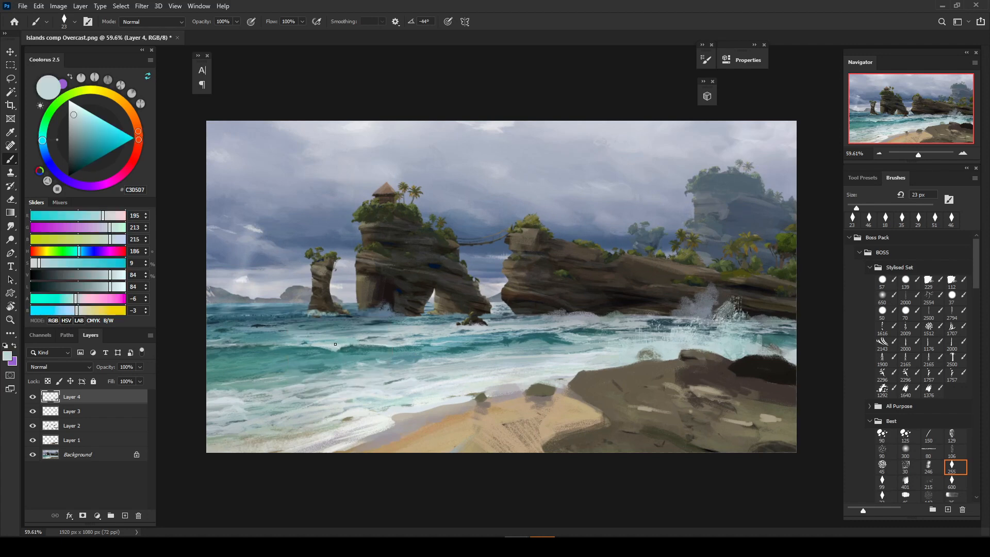
drag(294, 346, 280, 344)
alt+click(319, 350)
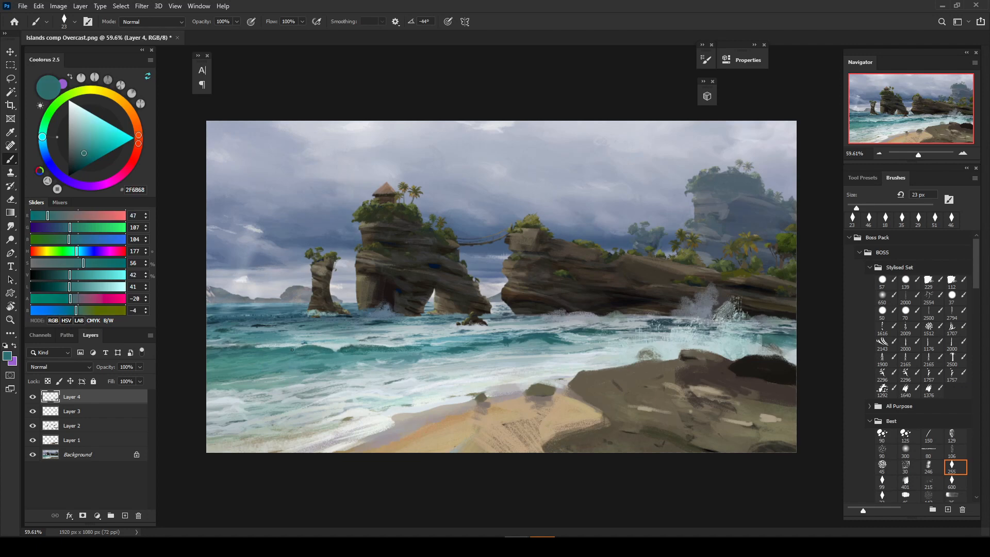
alt+click(342, 351)
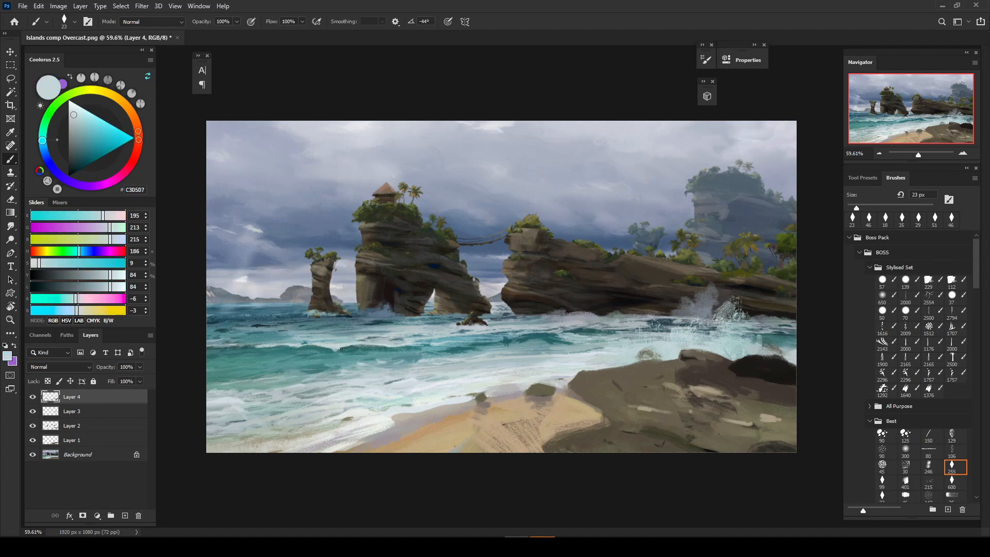
Step: Blend the foam and dark face of the wave below the arch rock with sampled 7EB4B5, C4D5D7 and 2E7273 at 23 px
alt+click(349, 340)
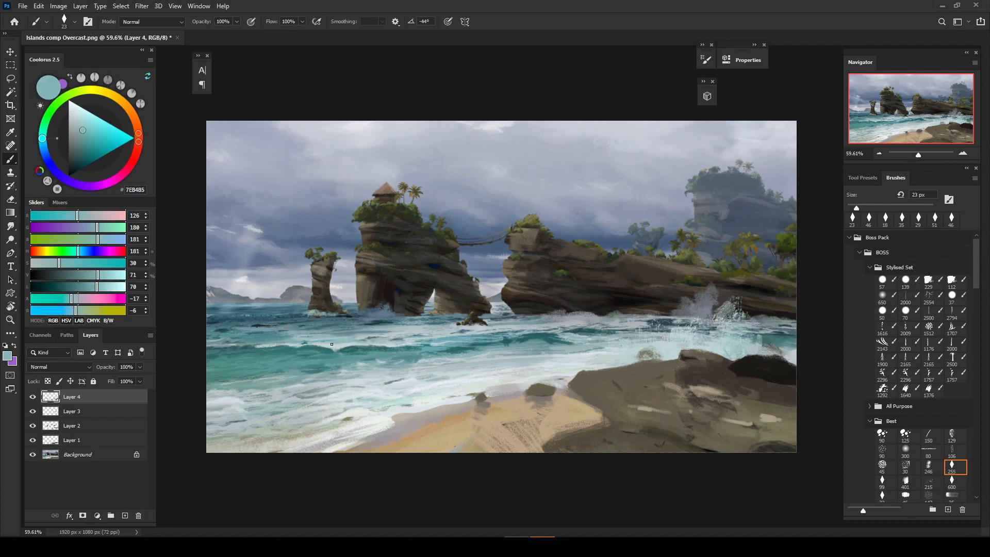
alt+click(359, 349)
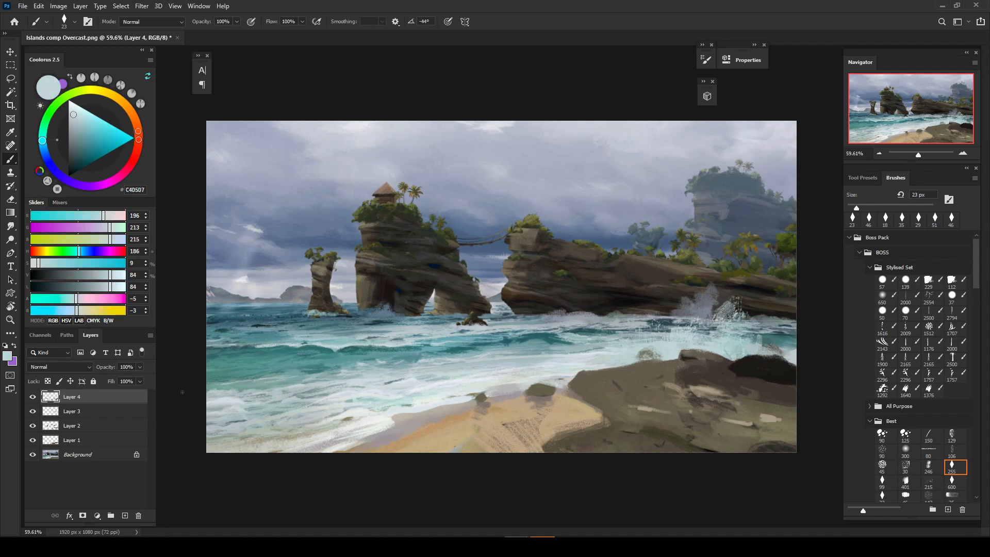
alt+click(283, 353)
alt+click(332, 349)
alt+click(316, 349)
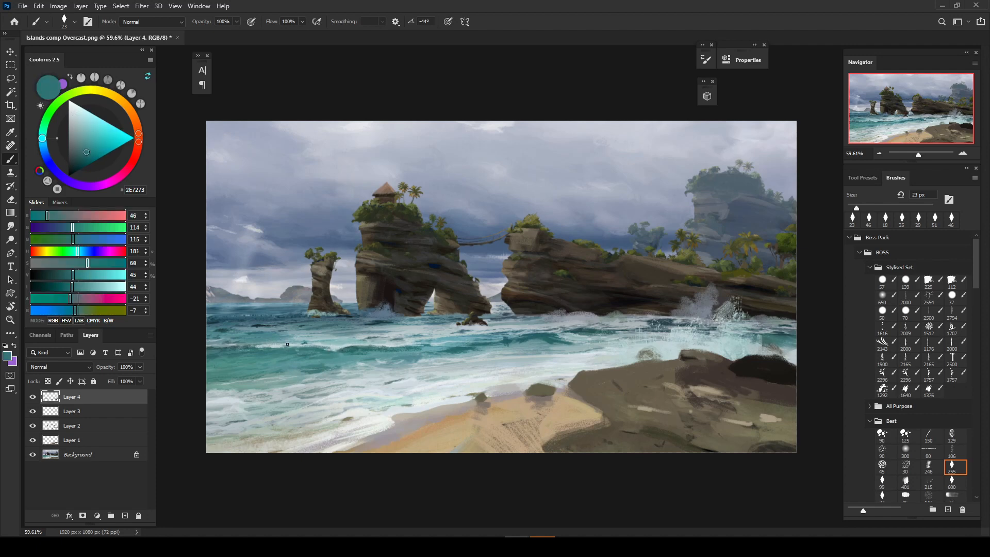
Step: Add a new layer at the top of the stack and check the painting's values in the grayscale color proof
click(124, 516)
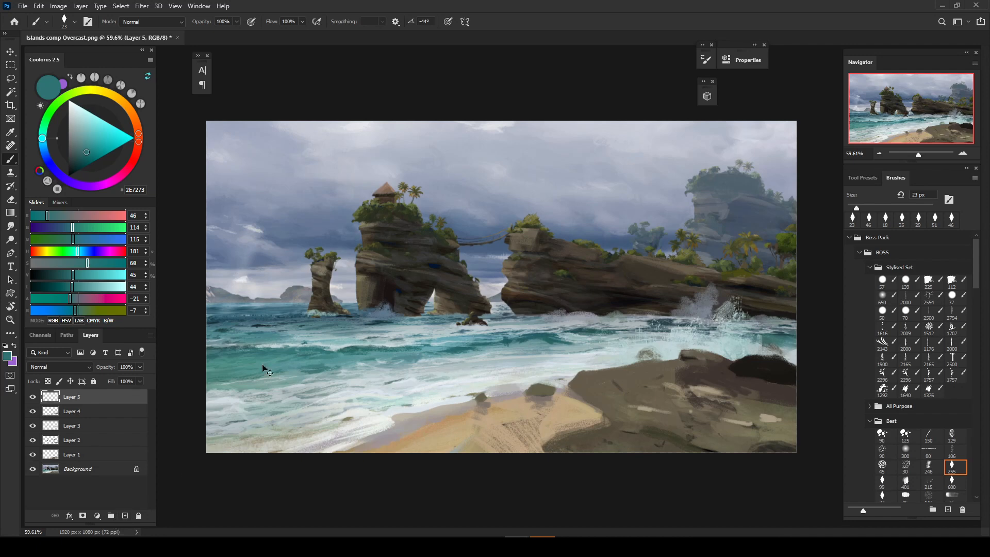
key(ctrl+y)
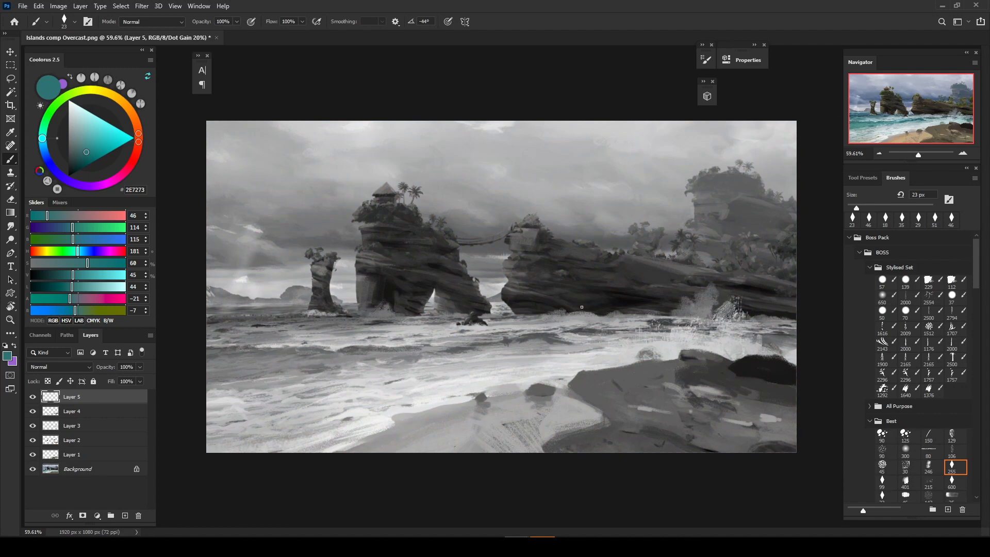
alt+click(624, 300)
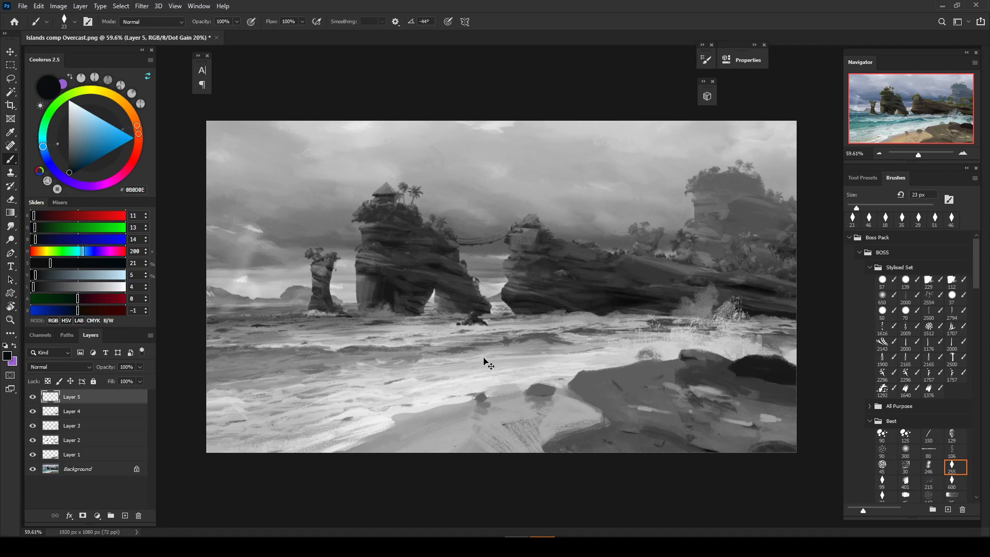
key(ctrl+z)
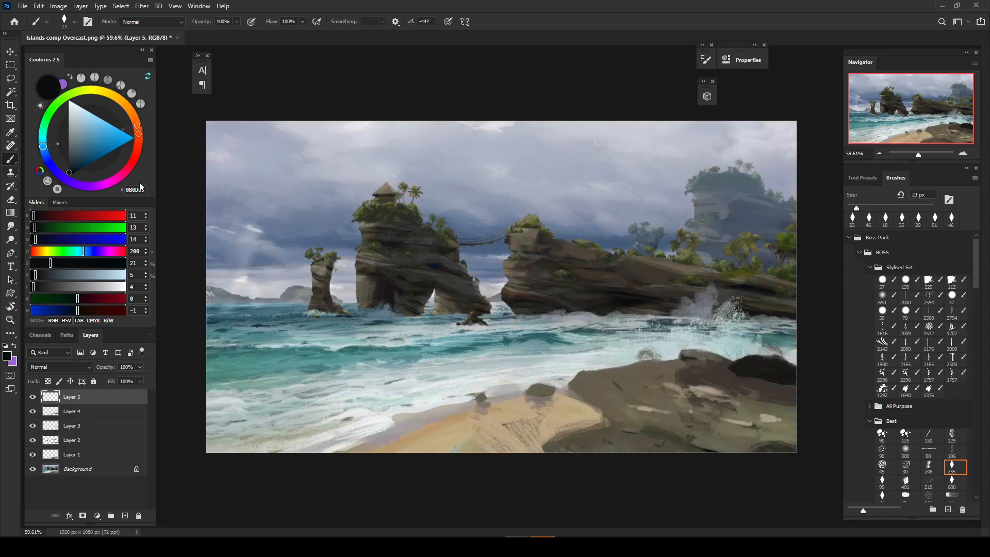
Step: Review the custom proof condition's Device to Simulate options without changing them, and compare the painting in grayscale and color
click(175, 6)
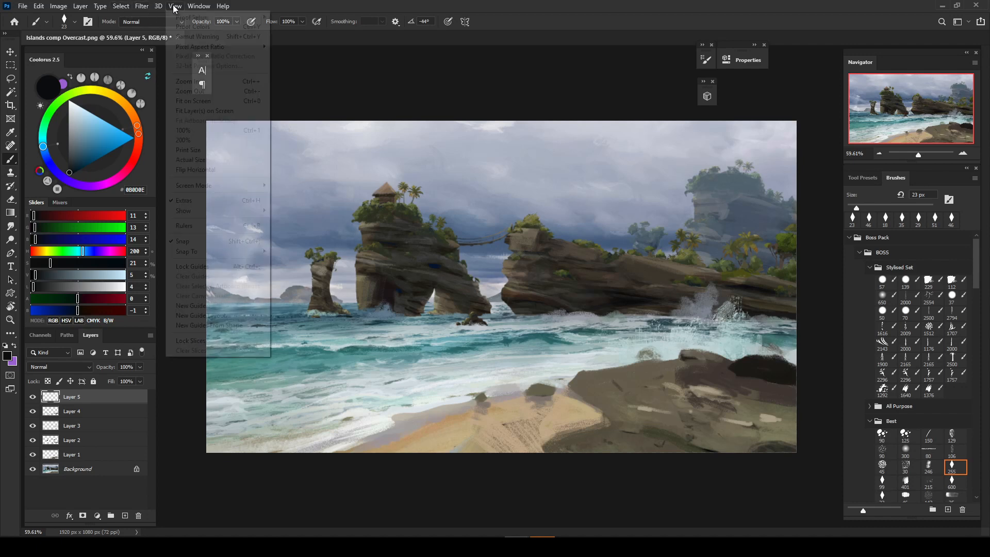
mouse_move(191, 20)
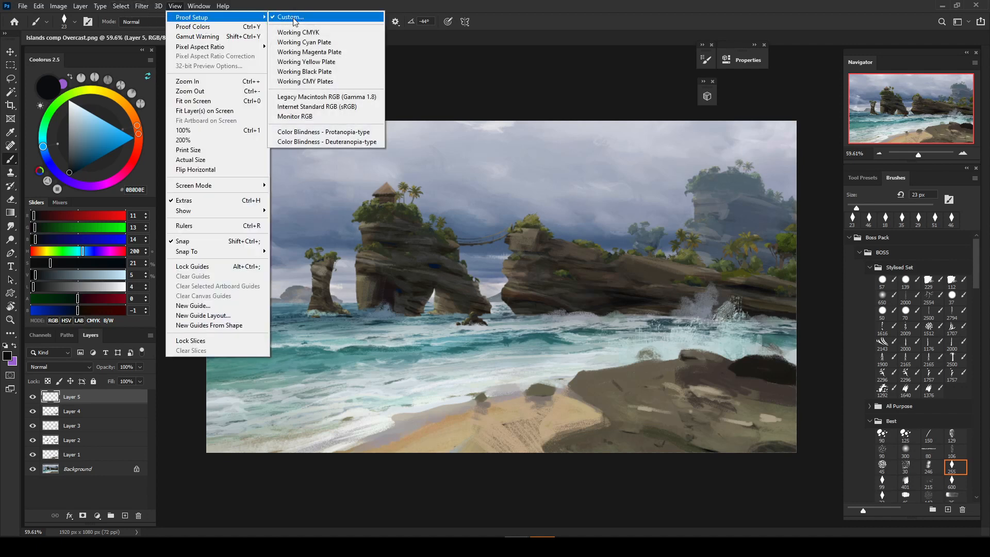
click(292, 19)
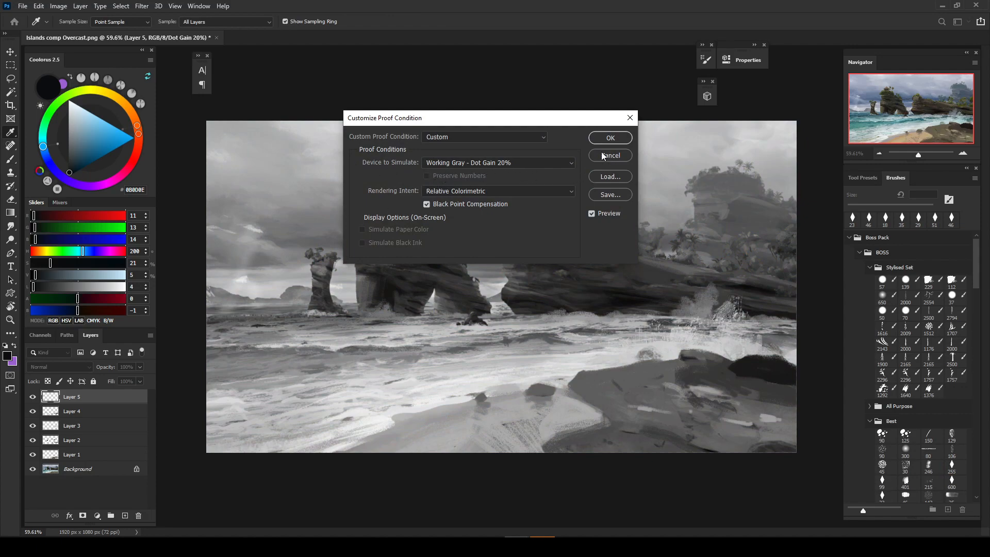
click(464, 162)
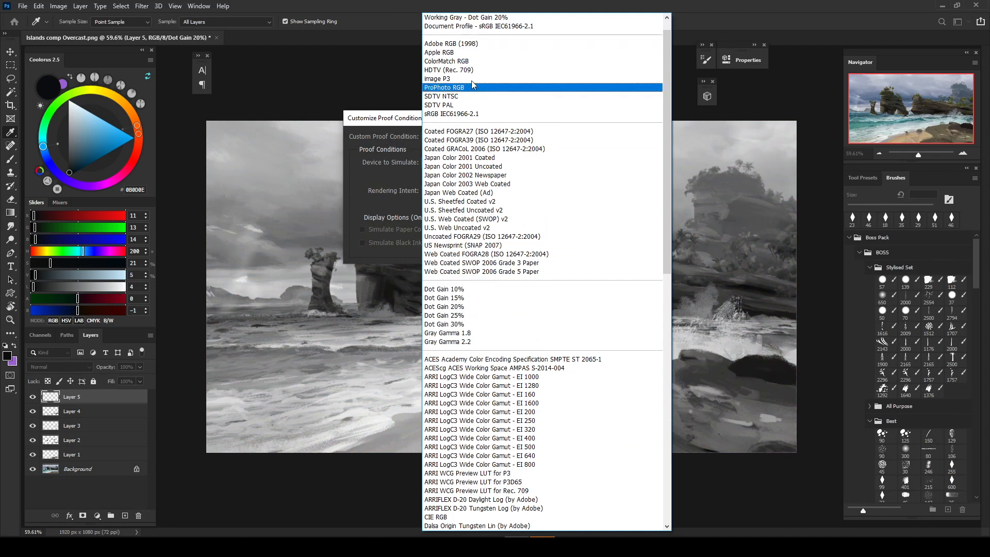
click(375, 83)
click(610, 156)
key(b)
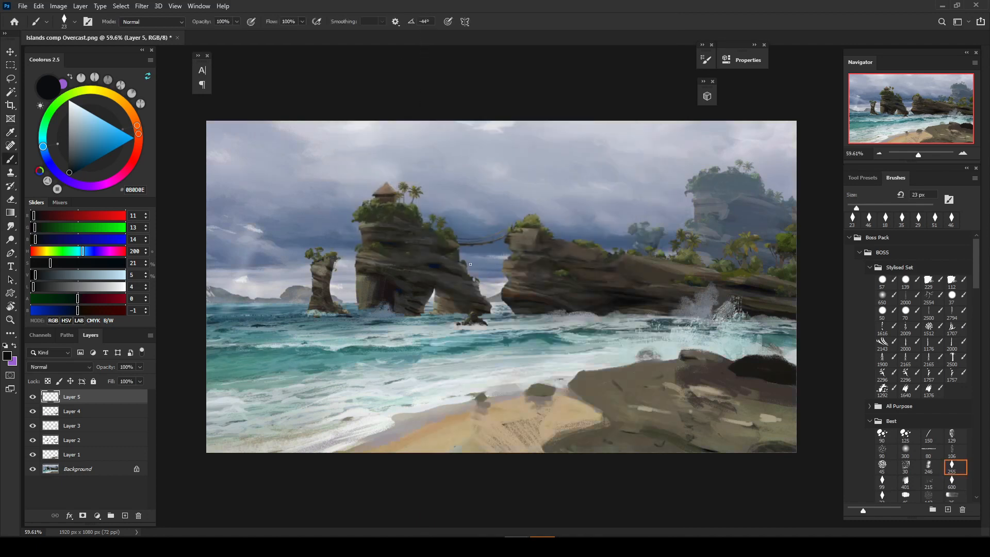
key(ctrl+y)
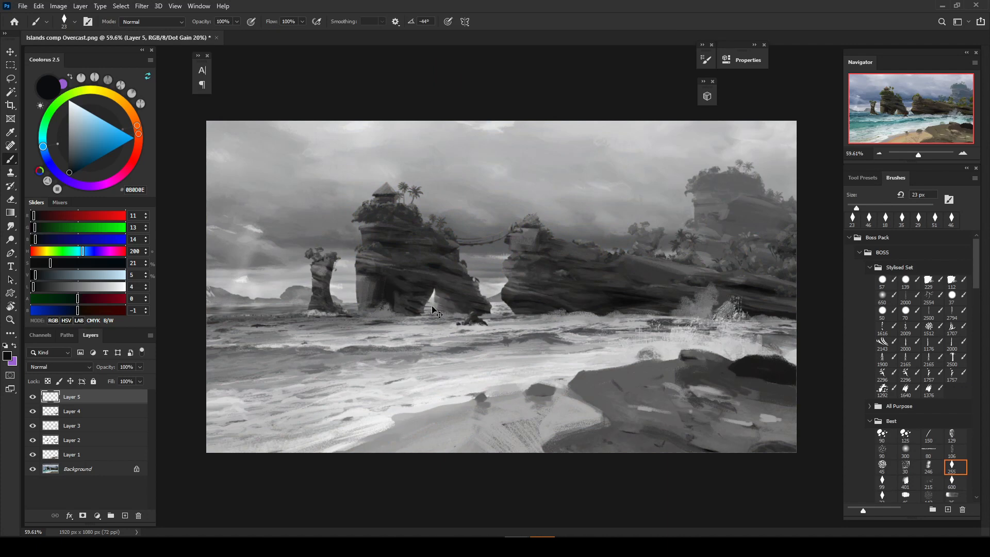
key(ctrl+y)
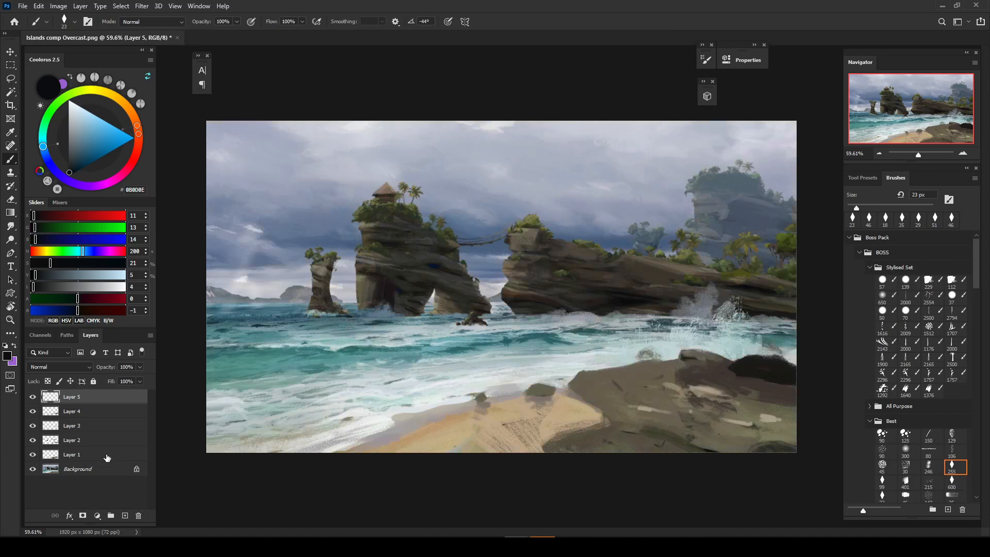
Step: Paint soft mist along the long cliff's waterline on the new layer using the _A_soft_100 brush preset and sampled gray 82858C
alt+click(33, 396)
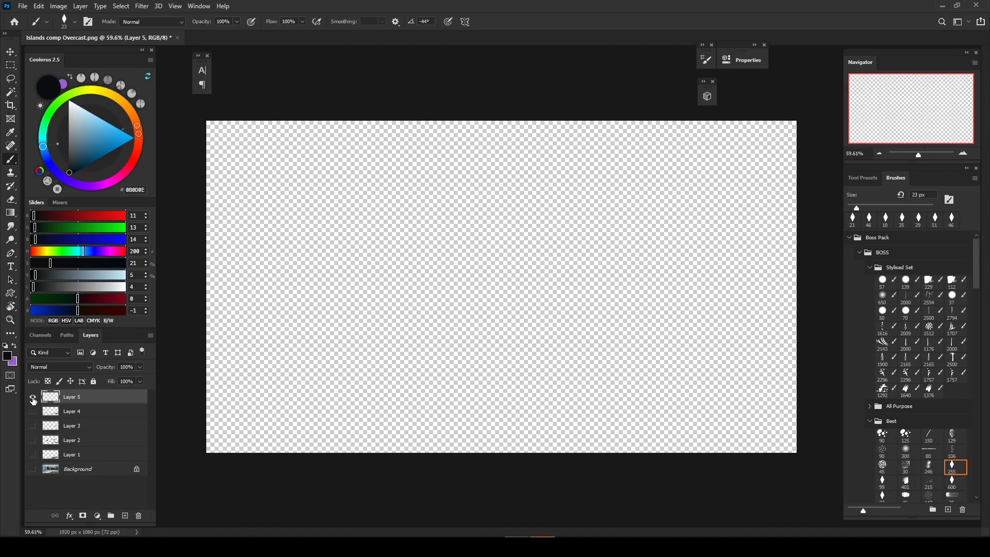
alt+click(32, 396)
click(906, 449)
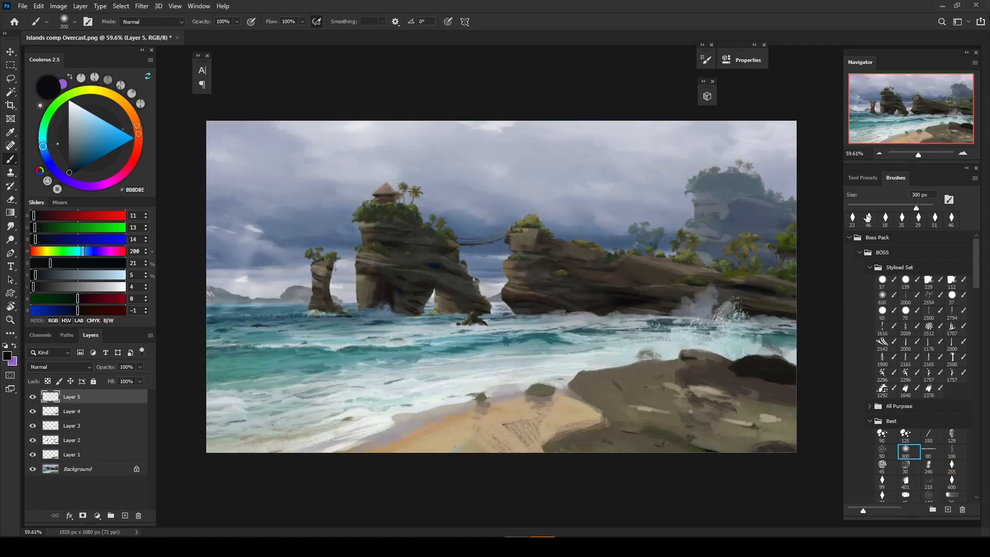
click(863, 177)
click(875, 331)
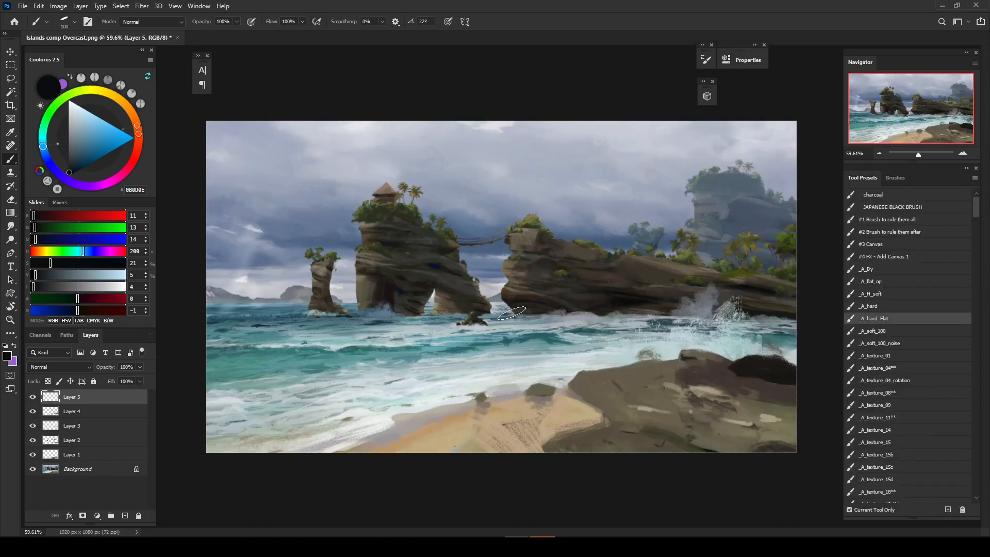
alt+click(579, 313)
drag(589, 318, 459, 324)
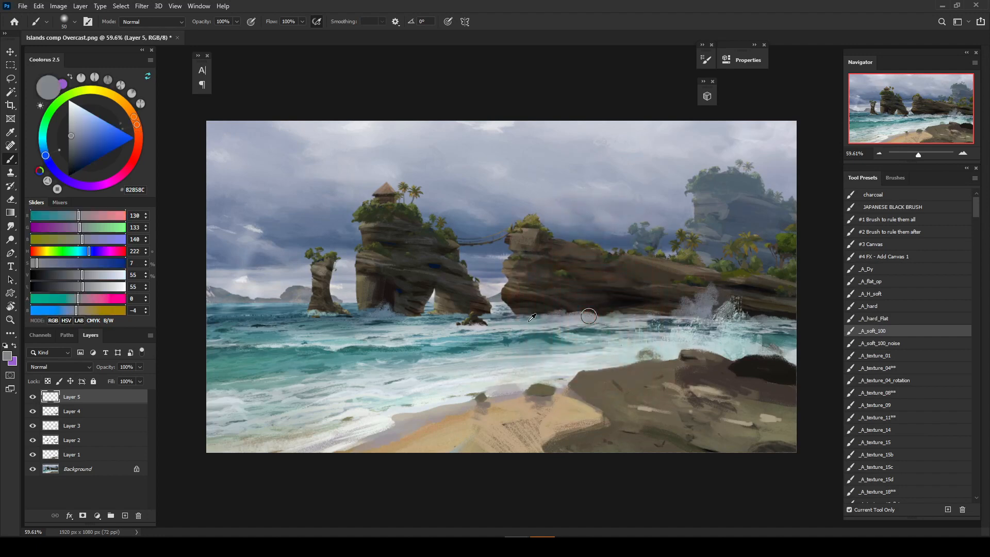
mouse_move(592, 313)
mouse_down()
mouse_move(670, 312)
mouse_move(629, 303)
mouse_move(608, 319)
mouse_move(452, 315)
mouse_up()
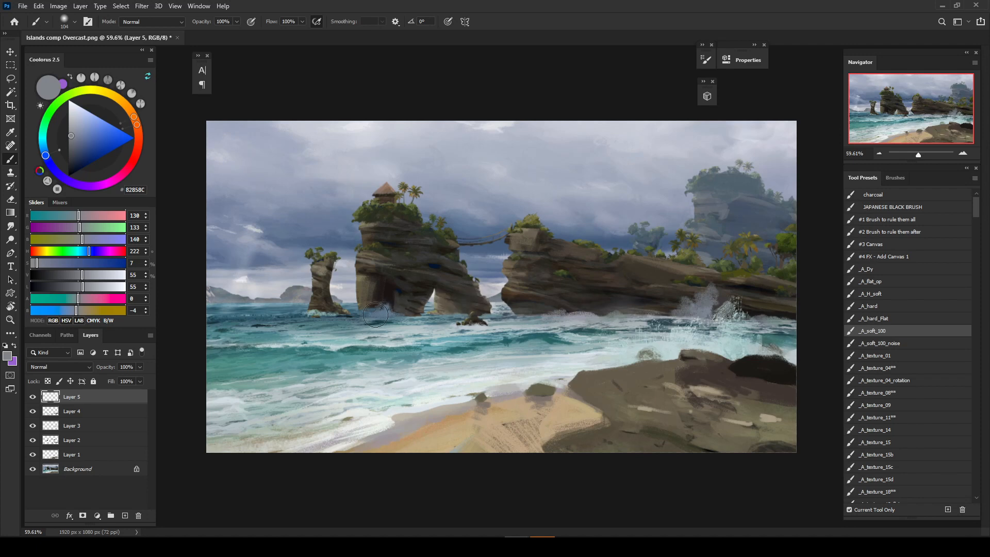
Step: Lasso the area around the arch rock, leaving out the small foreground rock, and paint gray 82858C mist at the arch's base at 104 px
key(l)
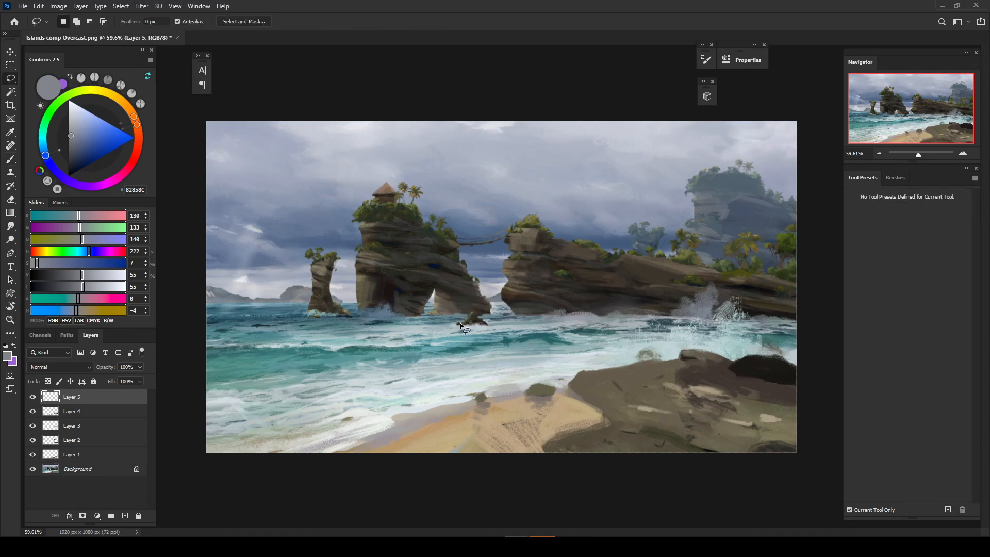
mouse_move(460, 323)
mouse_down()
mouse_move(470, 313)
mouse_move(516, 335)
mouse_move(466, 211)
mouse_move(457, 325)
mouse_up()
key(b)
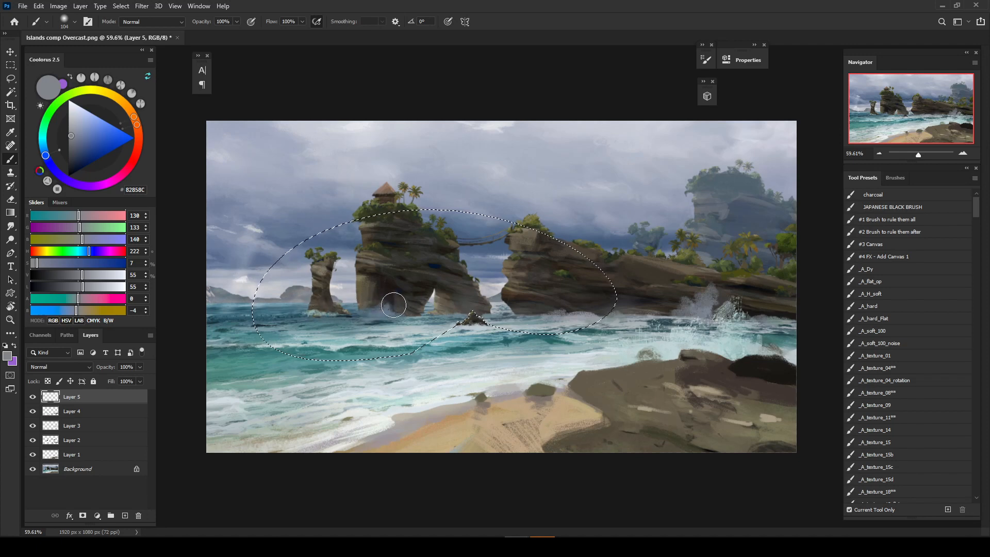
mouse_move(394, 306)
mouse_down()
mouse_move(375, 303)
mouse_move(382, 319)
mouse_up()
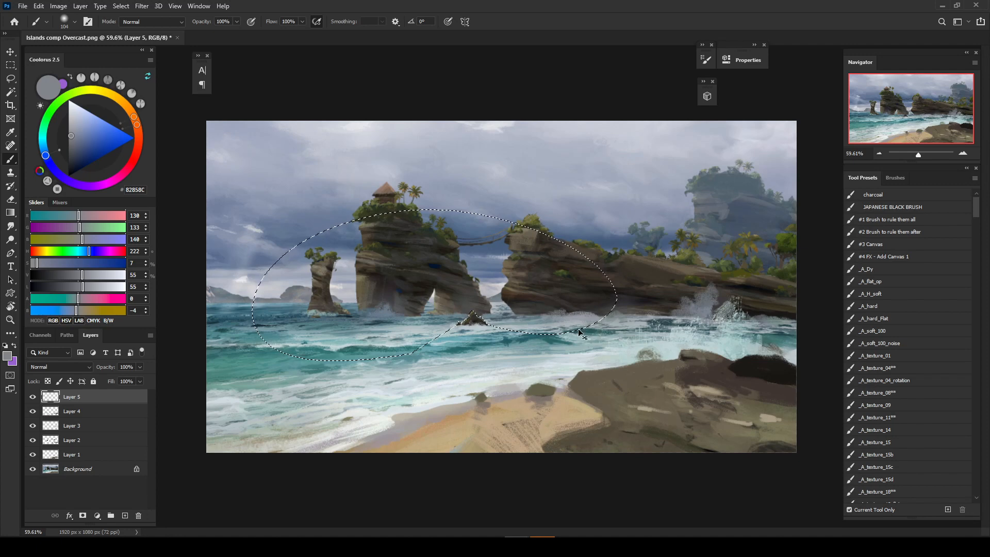
Step: Clear the selection and brush more gray 82858C mist along the long cliff's waterline with the 104 px soft brush
key(ctrl+d)
mouse_move(688, 291)
mouse_down()
mouse_move(667, 307)
mouse_move(667, 318)
mouse_move(716, 286)
mouse_move(721, 306)
mouse_move(744, 313)
mouse_up()
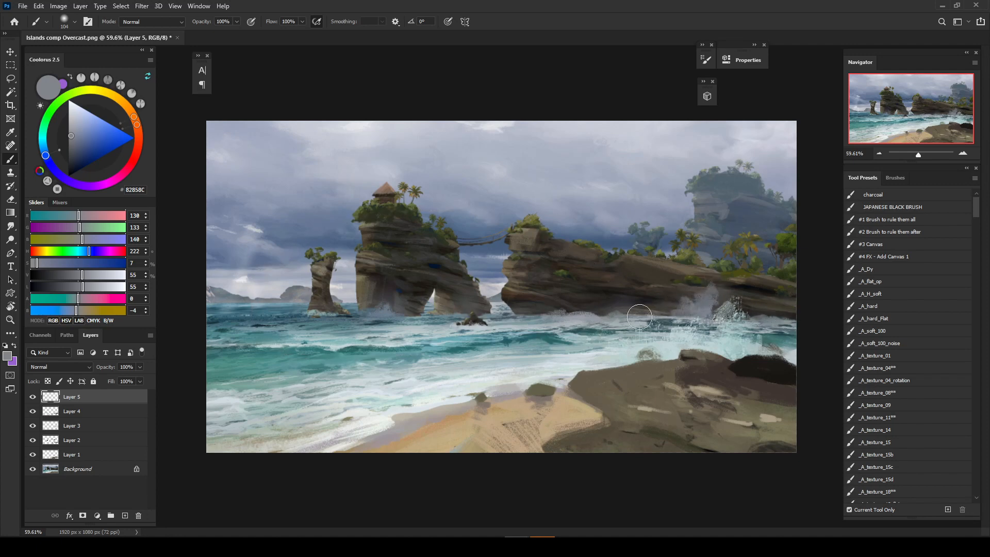
mouse_move(639, 317)
mouse_down()
mouse_move(559, 311)
mouse_move(686, 320)
mouse_move(529, 322)
mouse_up()
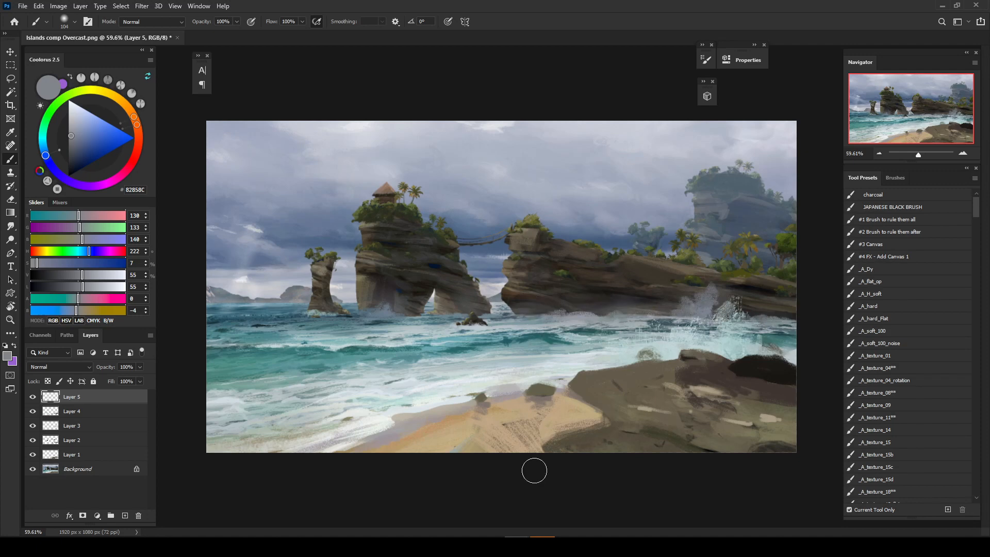
scroll(535, 471, down, 6)
scroll(435, 371, up, 6)
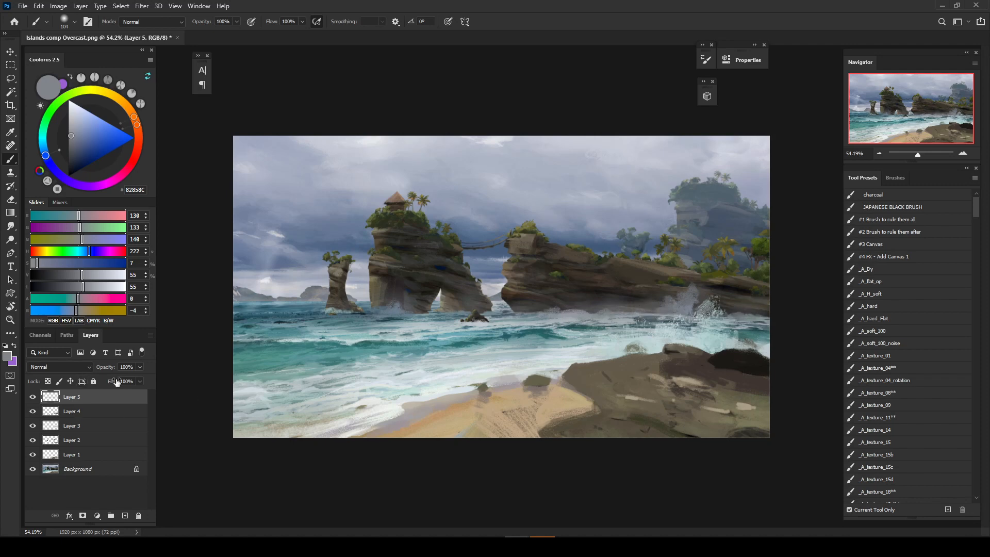
Step: Compare the painting with and without Layer 5's mist in the grayscale proof, and return to color
key(ctrl+y)
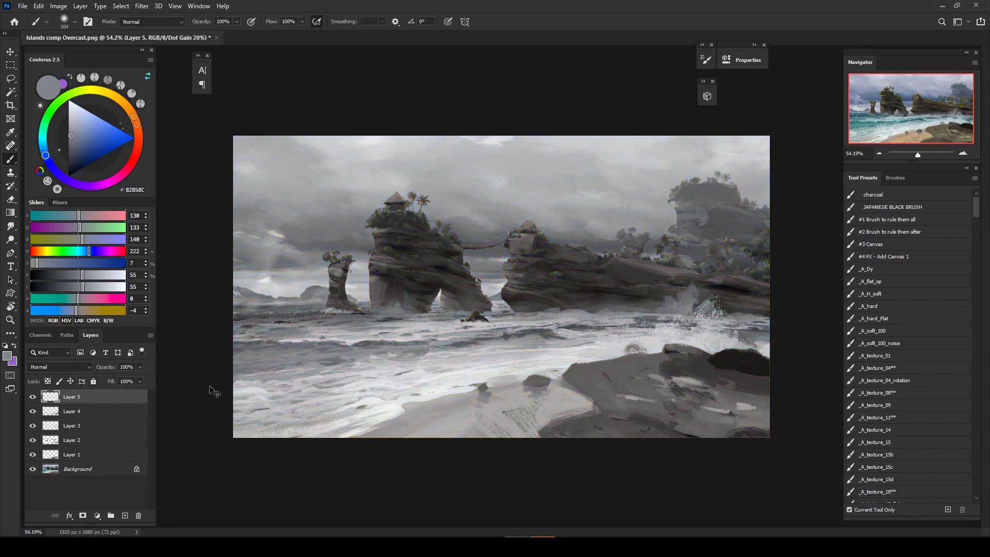
click(33, 399)
click(32, 398)
click(32, 397)
click(32, 397)
key(ctrl+y)
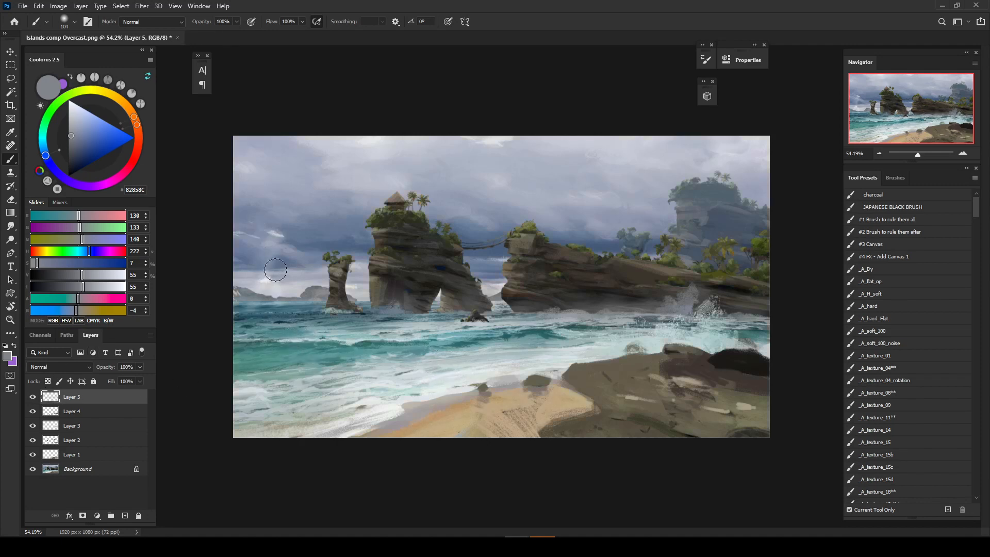
drag(304, 295, 296, 304)
click(867, 231)
click(871, 221)
drag(292, 265, 277, 256)
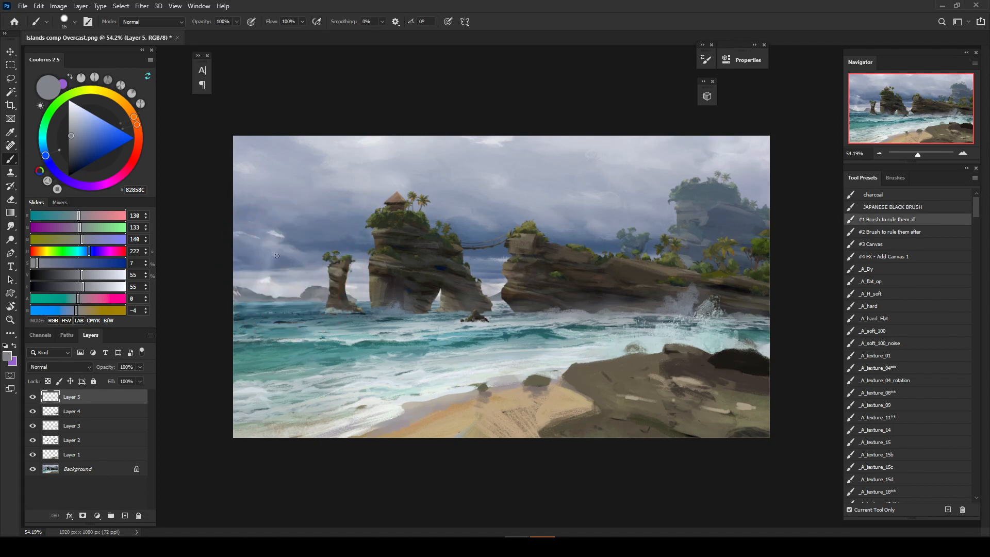
scroll(407, 322, down, 5)
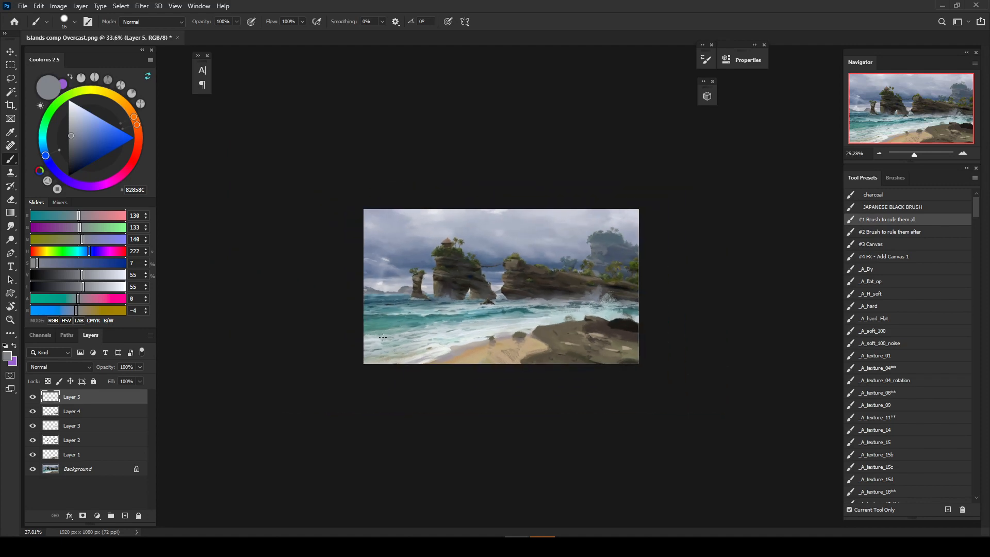
scroll(514, 397, up, 1)
mouse_move(437, 240)
mouse_down()
mouse_move(471, 246)
mouse_move(429, 272)
mouse_up()
scroll(449, 251, up, 2)
scroll(438, 286, down, 1)
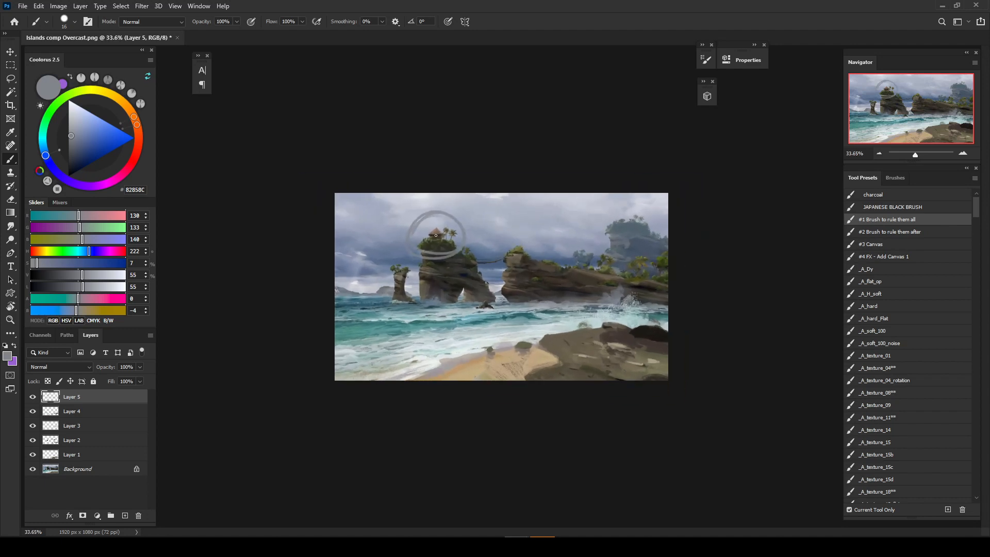
key(ctrl+z)
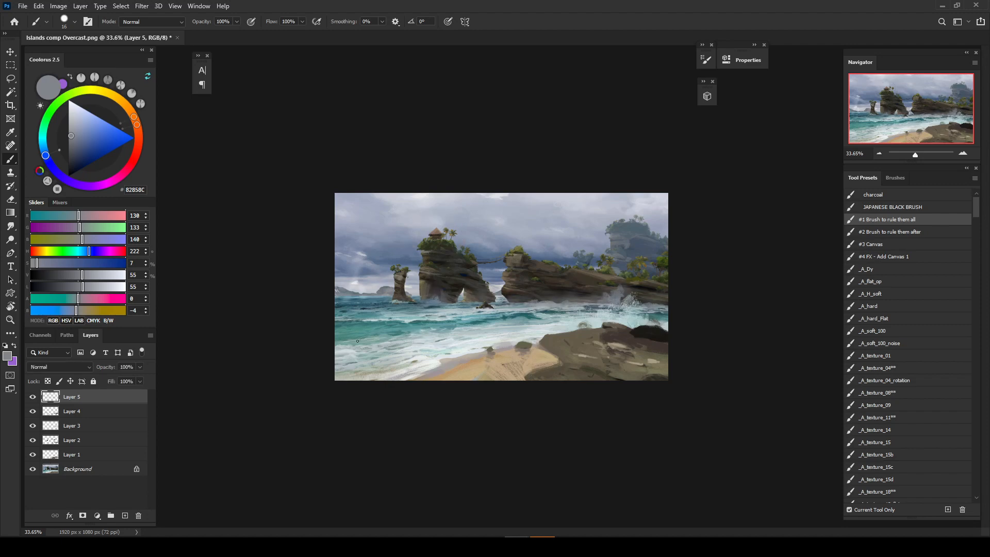
Step: Try a bright slanted light ray above the distant islands with the _A_soft_100 preset, and undo the stroke
key(alt)
alt+click(361, 278)
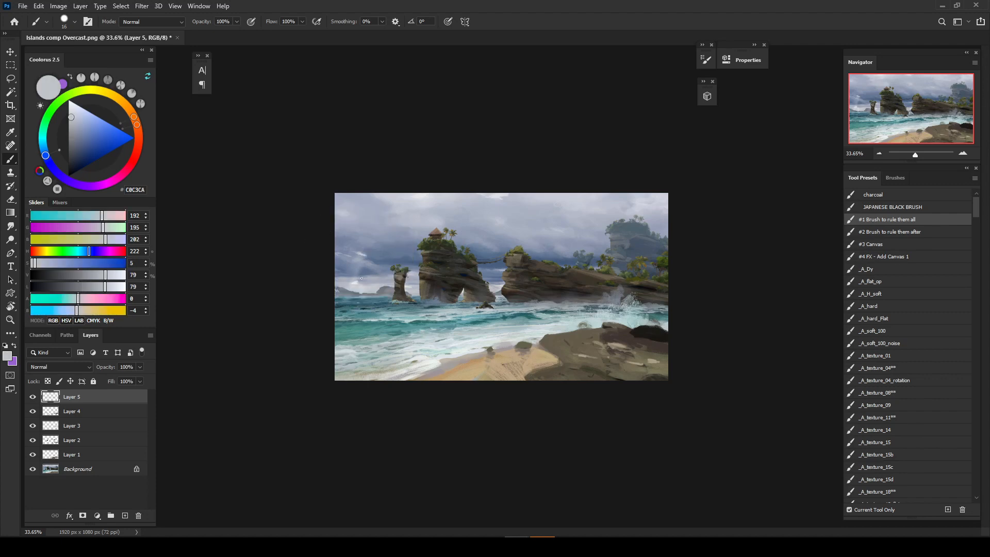
alt+click(356, 277)
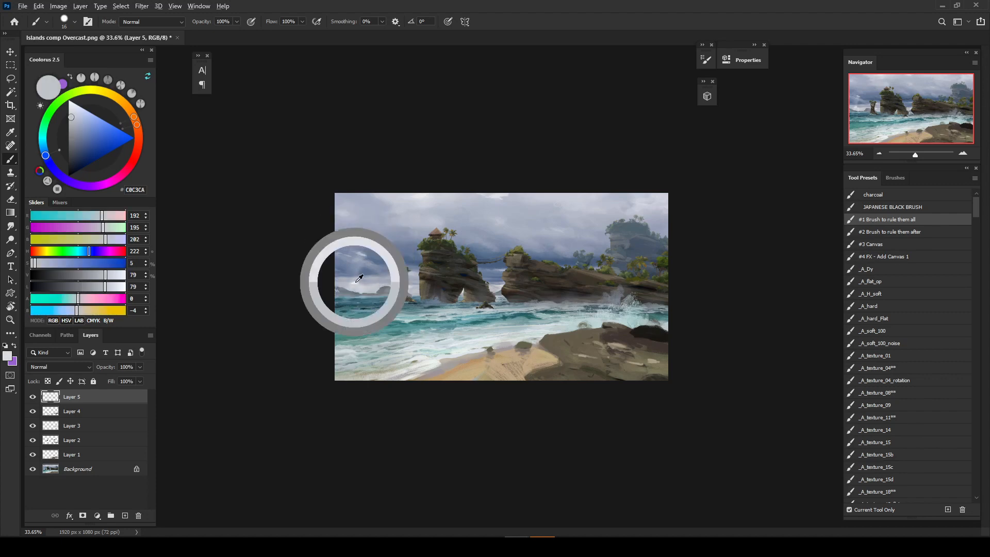
click(873, 331)
mouse_move(351, 277)
mouse_down()
mouse_move(320, 275)
mouse_move(350, 289)
mouse_move(364, 268)
mouse_move(359, 254)
mouse_move(341, 294)
mouse_up()
click(137, 151)
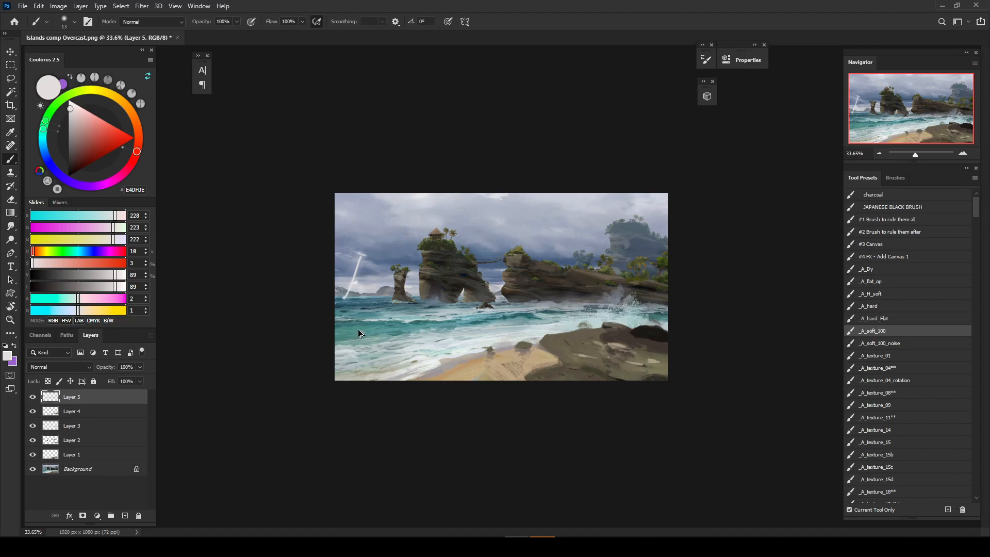
key(ctrl+z)
Step: Try softer light rays above the distant islands with a 60 px brush and sampled sky colors 8997AF and BFC5CC
drag(362, 267, 365, 267)
alt+click(366, 253)
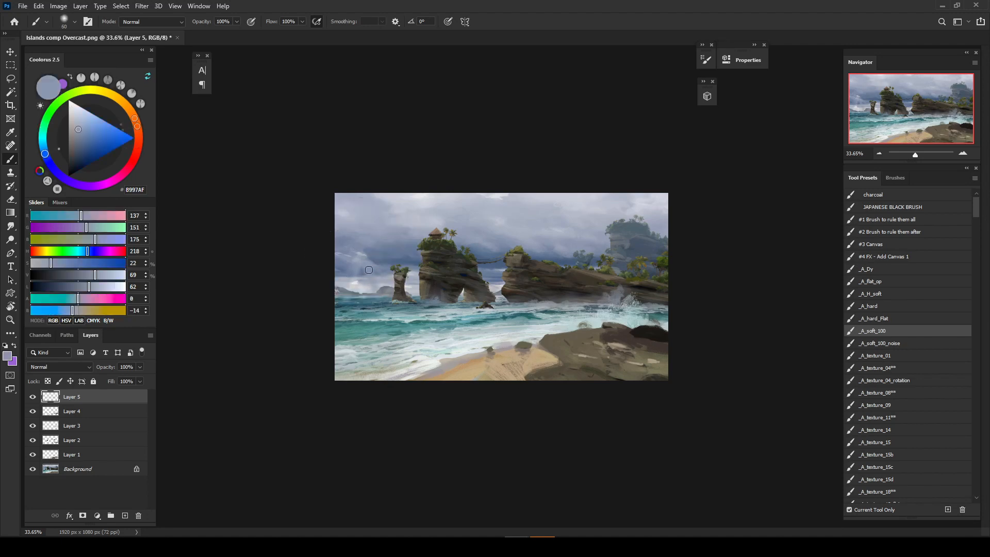
alt+click(376, 282)
mouse_move(364, 268)
mouse_down()
mouse_move(380, 296)
mouse_move(367, 278)
mouse_up()
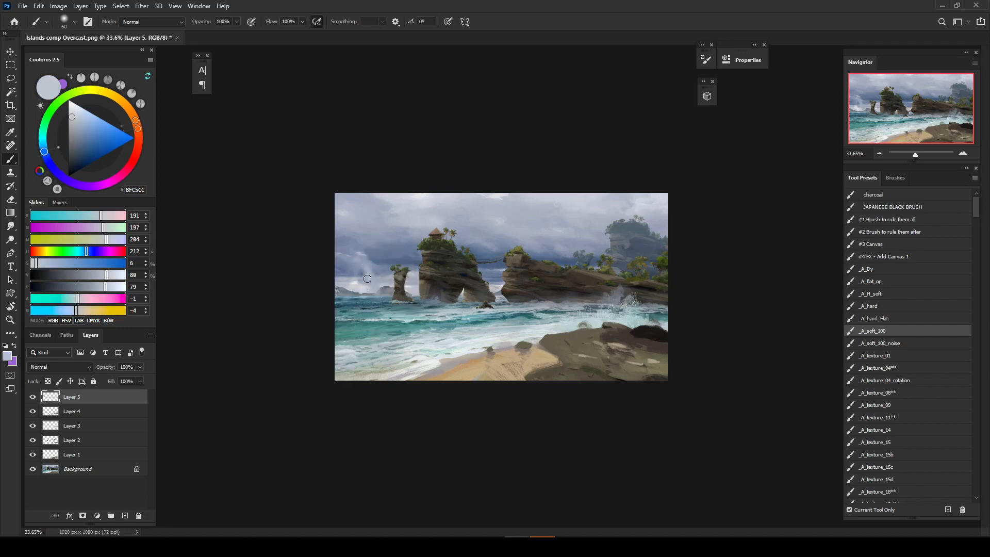
Step: Add a new layer at the top, and erase Layer 5's light strokes inside a lasso around the distant islands and small rock stack
click(126, 516)
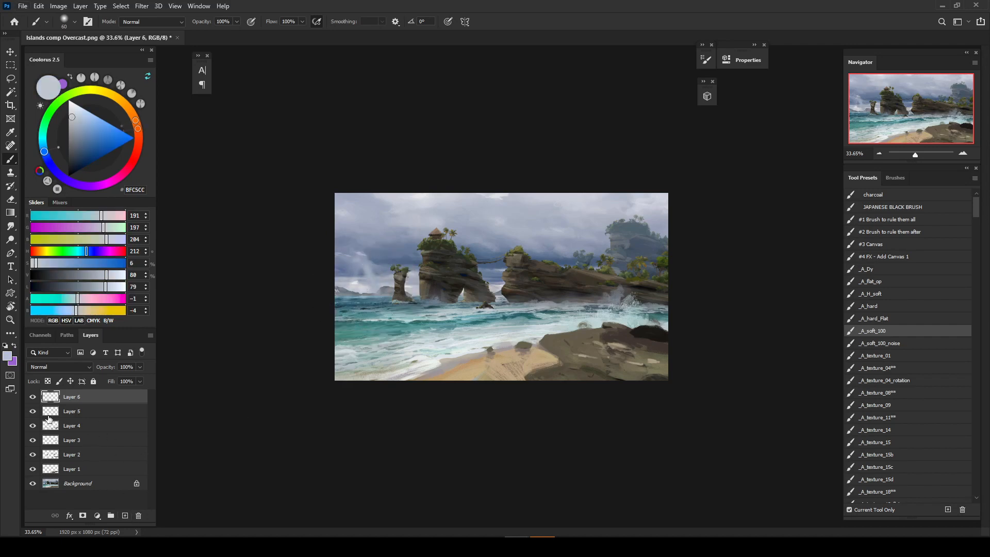
click(72, 415)
key(l)
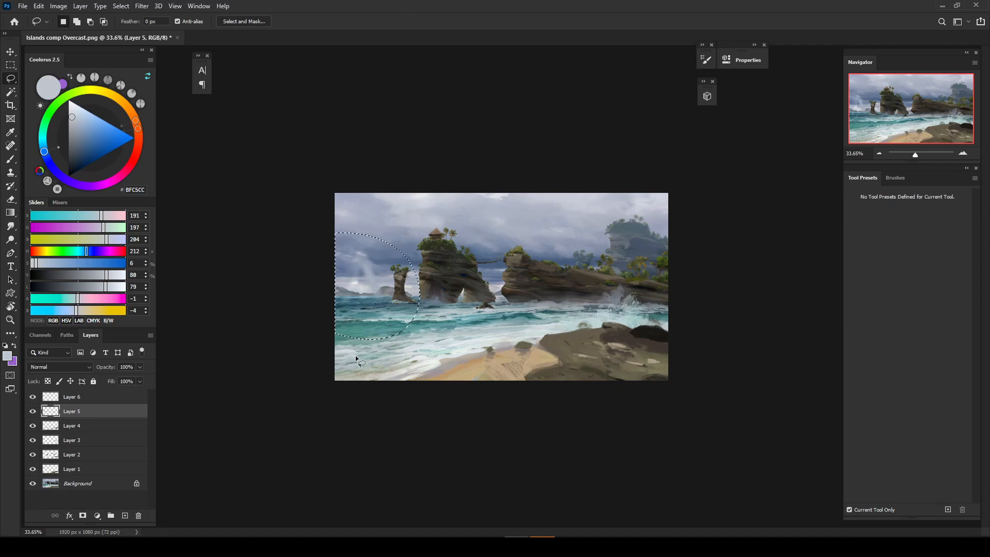
key(b)
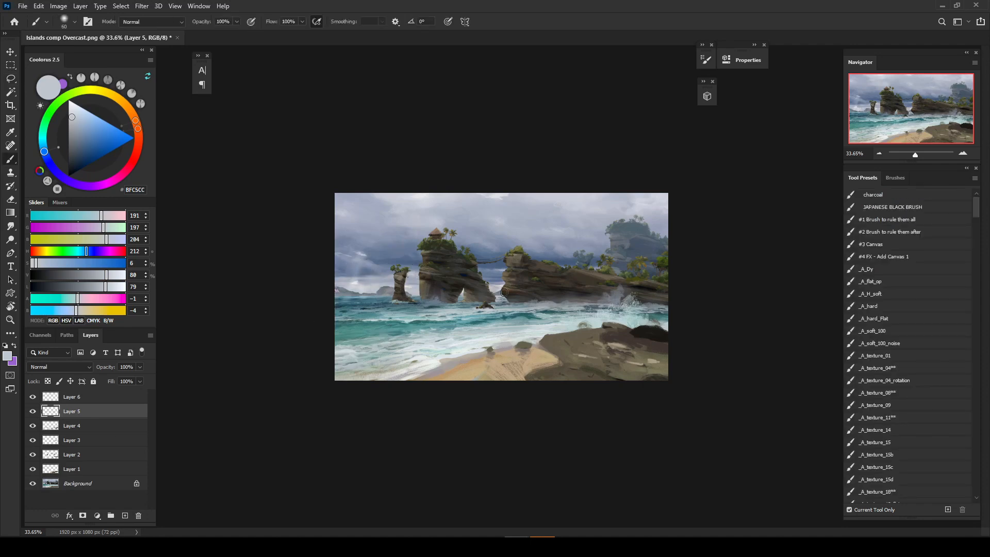
Step: Paint soft light rays on Layer 5 near the distant islands and above the hut using _A_soft_100 with sampled sky color E2E2E5
click(873, 330)
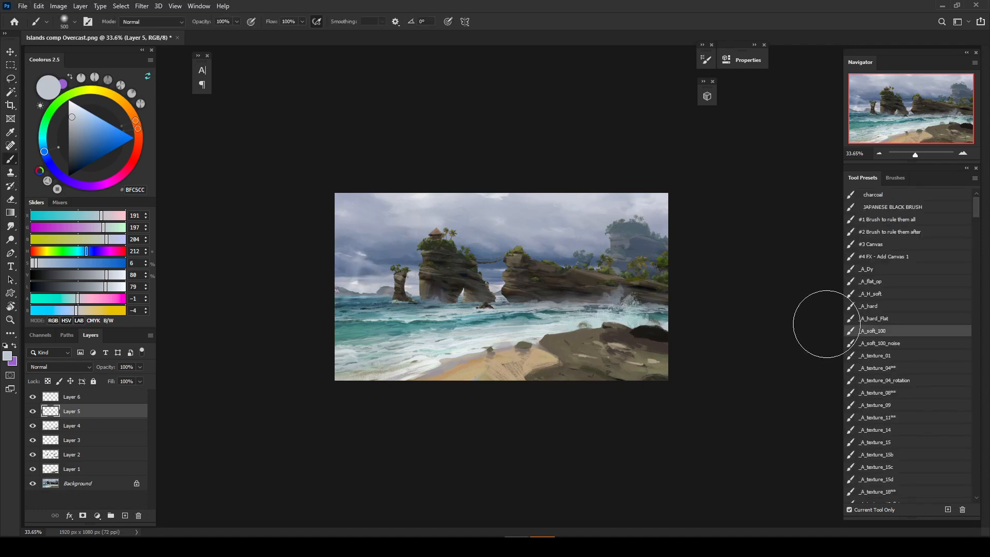
alt+click(496, 196)
mouse_move(358, 295)
mouse_down()
mouse_move(323, 301)
mouse_move(362, 282)
mouse_move(380, 290)
mouse_up()
drag(399, 236, 412, 241)
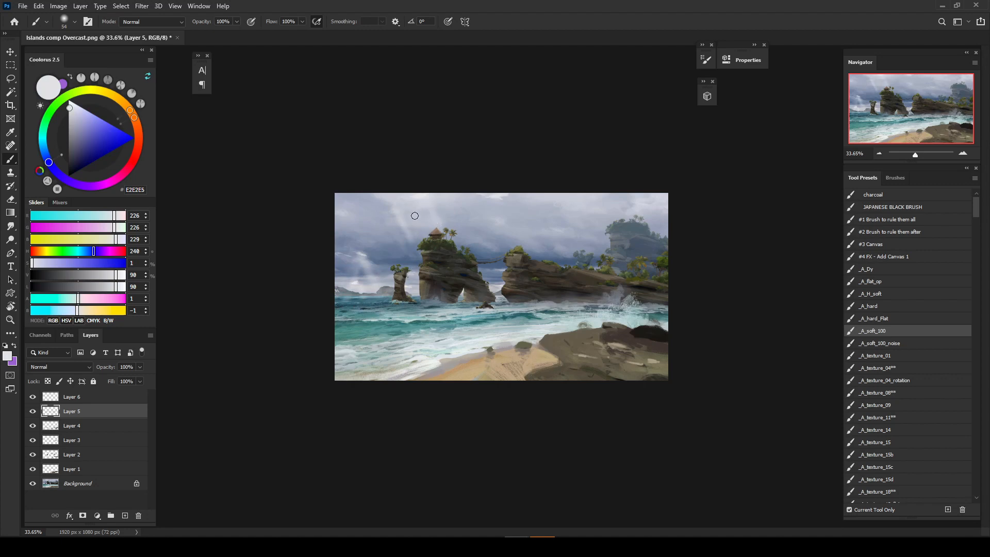
drag(422, 230, 419, 225)
Step: Refine the light rays beside the hut with 19 px strokes in sampled sky colors D8D9DE and B1B7C2
alt+click(396, 241)
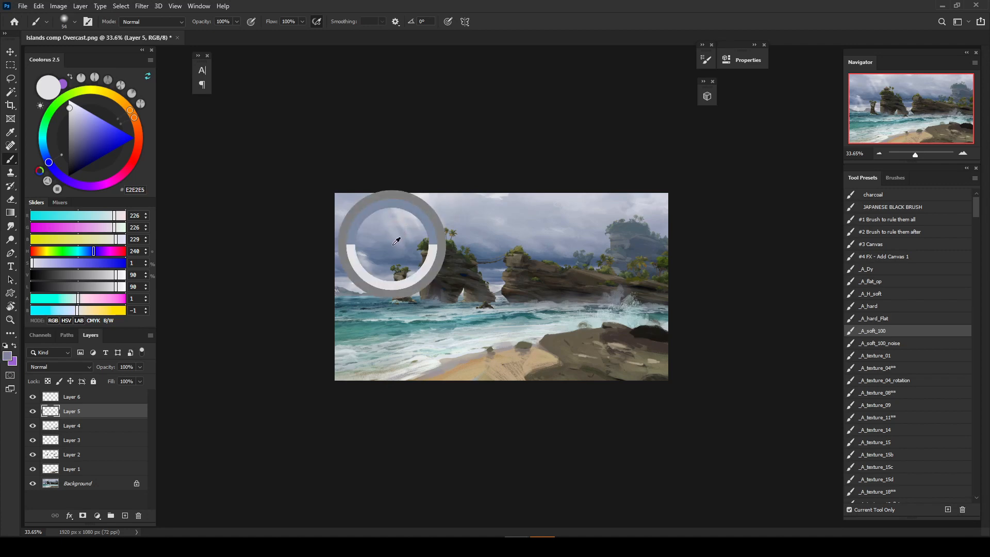
alt+click(416, 211)
drag(389, 223, 382, 223)
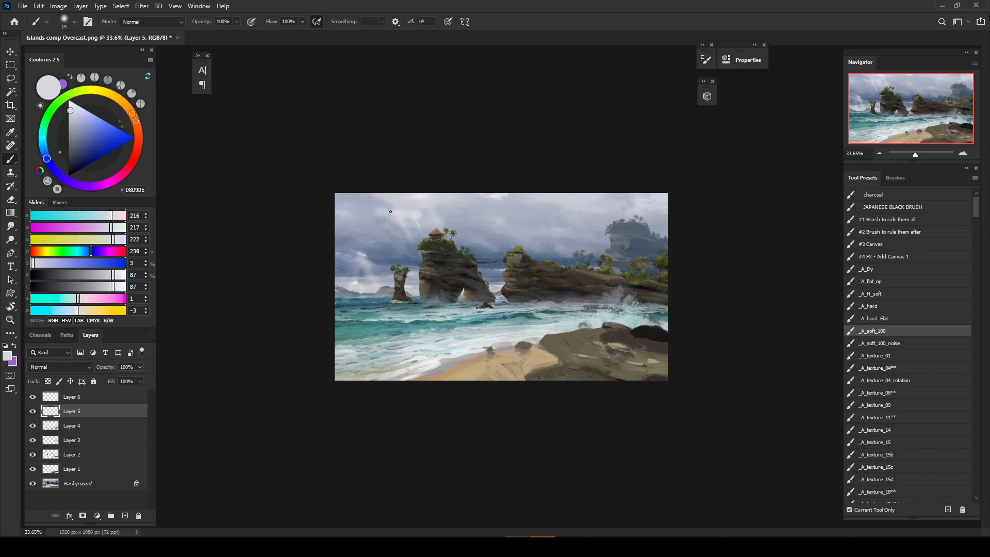
alt+click(401, 212)
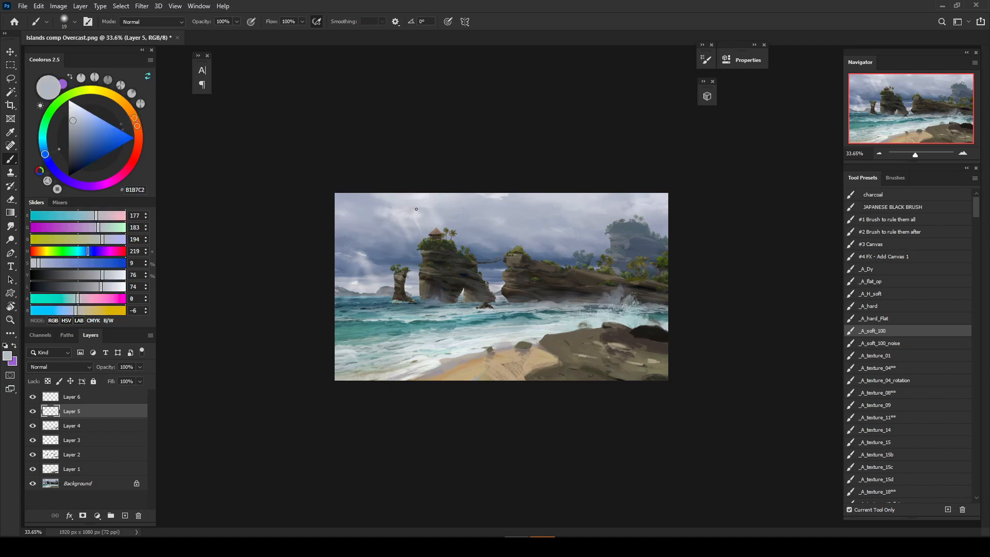
drag(416, 208, 422, 209)
Step: Blend the upper ends of the rays at 30 px with sampled colors CDD0D7 and A8AEC5, undoing the circular stroke around the hut
alt+click(409, 213)
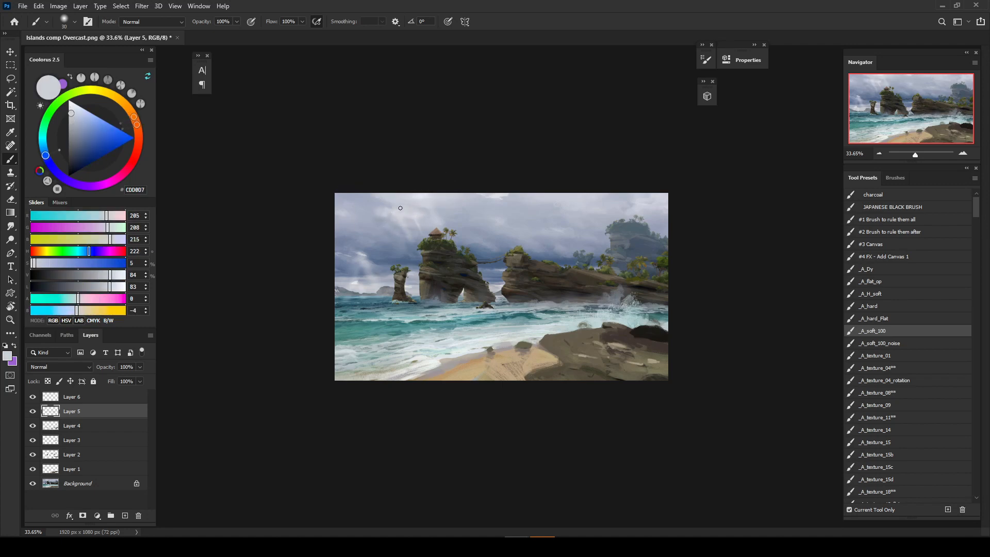
alt+click(416, 210)
alt+click(401, 208)
alt+click(384, 202)
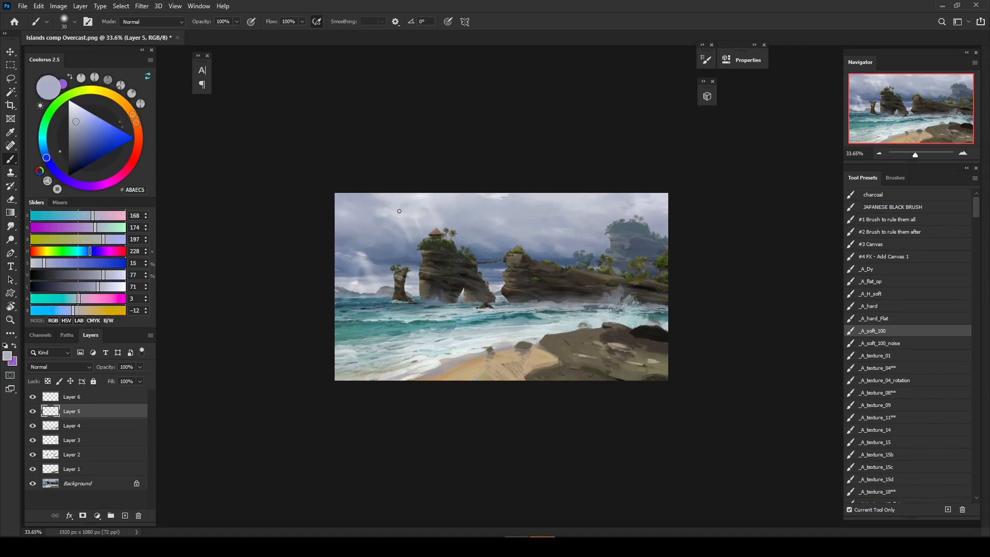
mouse_move(383, 222)
mouse_down()
mouse_move(460, 259)
mouse_move(436, 185)
mouse_move(376, 239)
mouse_move(407, 227)
mouse_up()
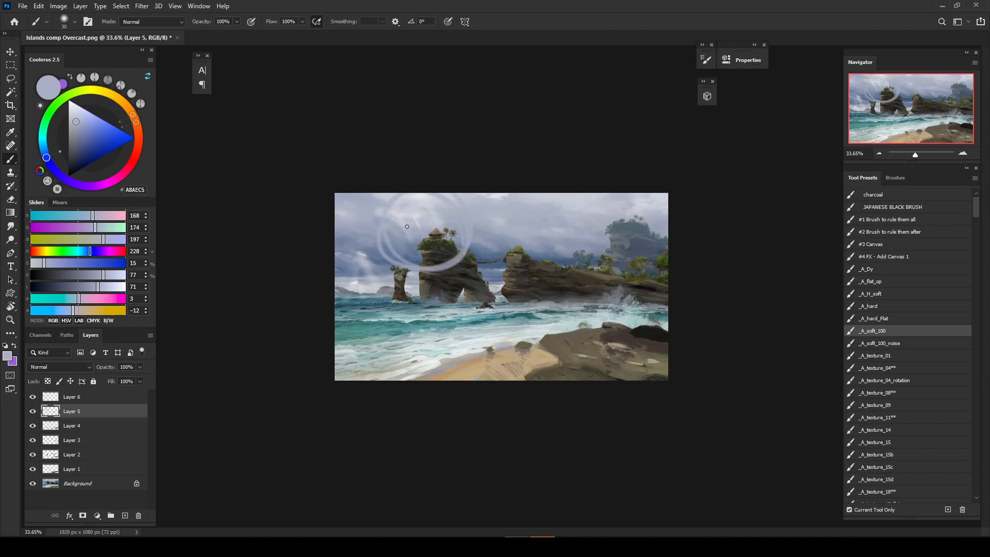
key(ctrl+z)
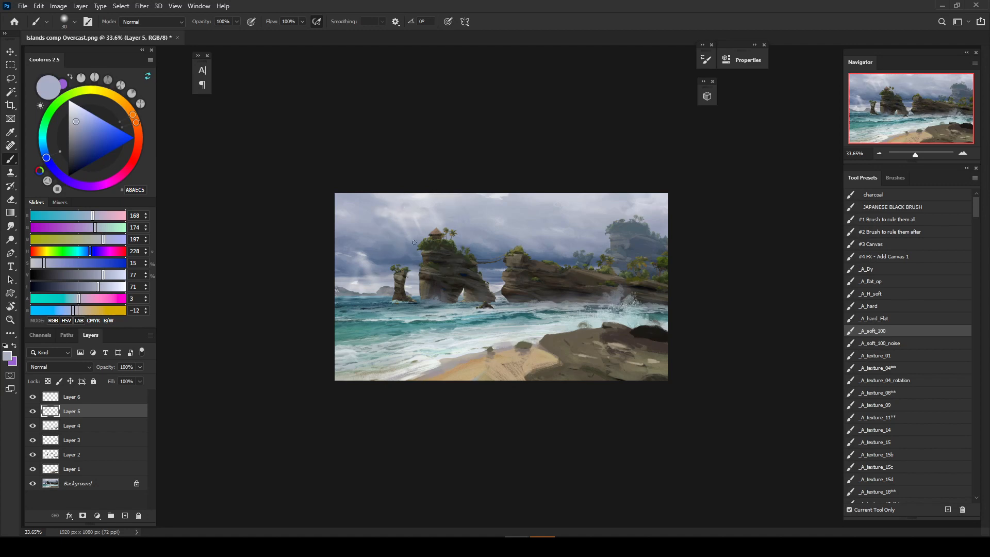
Step: Choose the 600 px tapered brush from the Best group, reduce it to about 65 px, and add strokes to the rays beside the hut
click(896, 178)
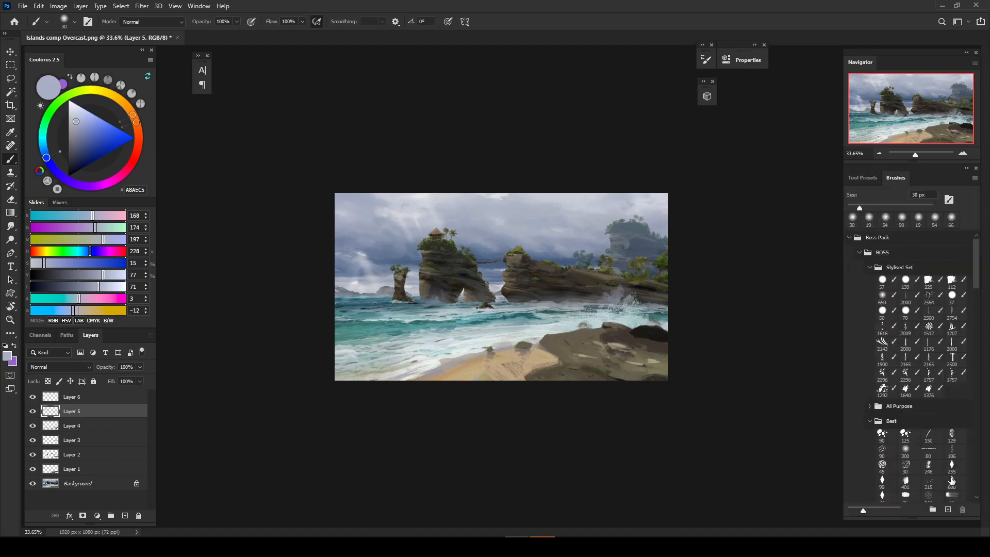
click(952, 466)
click(952, 481)
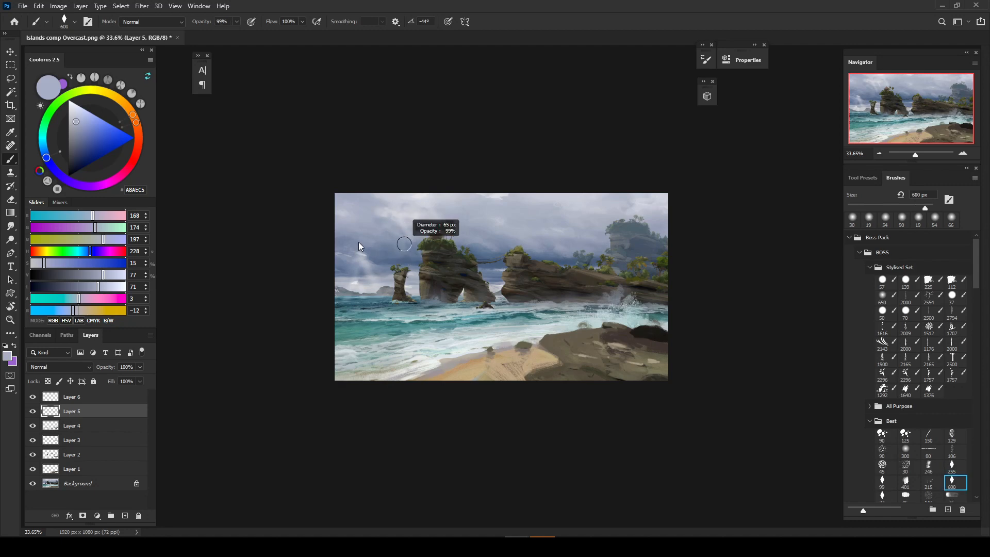
alt+click(405, 218)
drag(370, 223, 367, 224)
Step: Touch up the sky glow around the distant islands at 59 px with sampled colors 6D819C and B8C0C9
alt+click(340, 277)
drag(345, 288, 356, 291)
alt+click(357, 282)
alt+right_click(355, 282)
alt+click(359, 273)
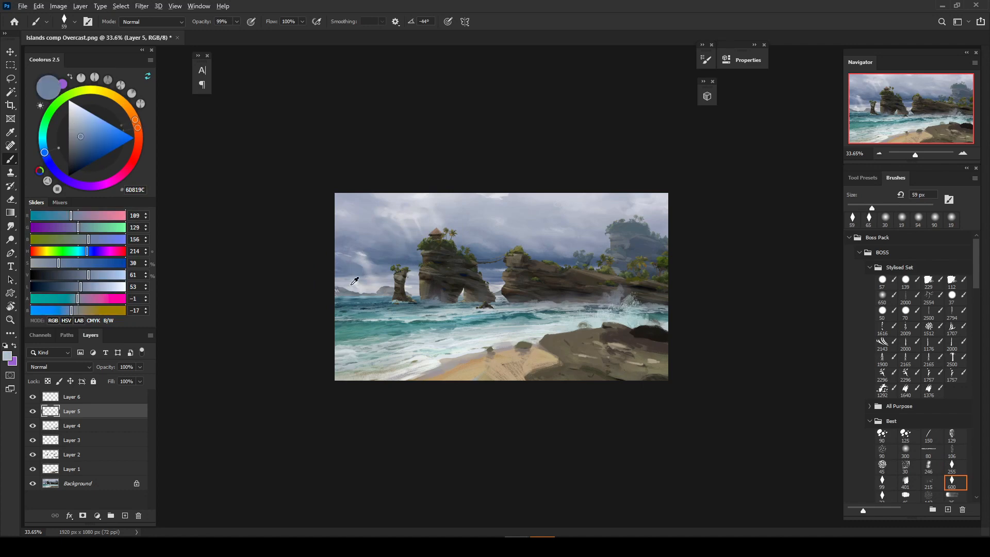
alt+click(360, 287)
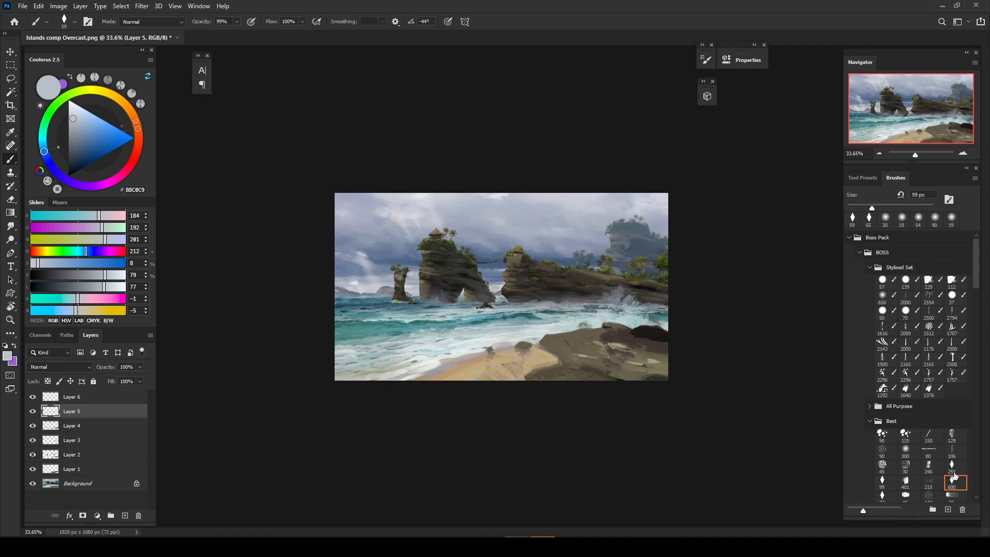
Step: Soften the rays beside the hut into the clouds using the 300 soft brush at 68 px with sampled colors 98A3B4, A4ADC0 and 8795AB
click(928, 482)
mouse_move(381, 230)
mouse_down()
mouse_move(372, 230)
mouse_move(400, 236)
mouse_move(403, 228)
mouse_up()
alt+click(402, 235)
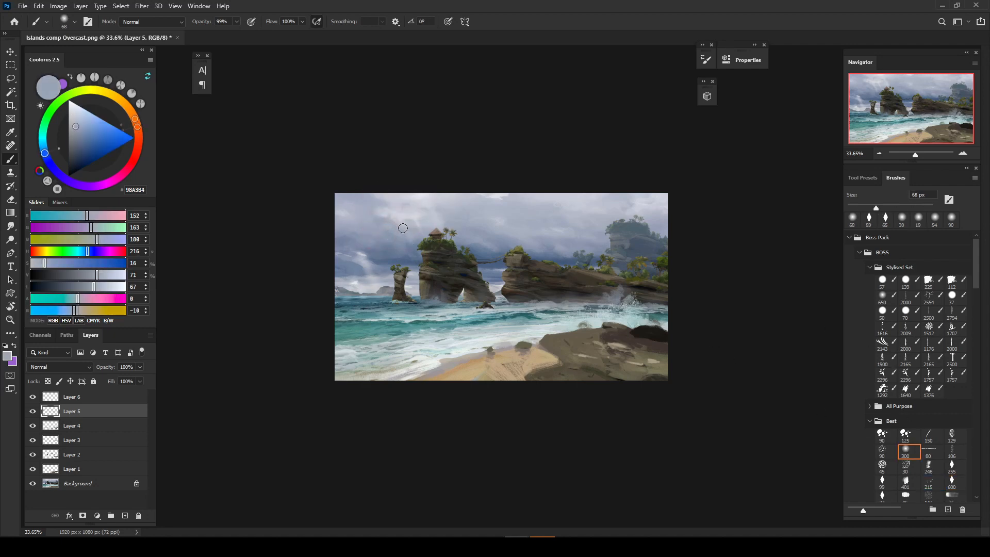
alt+click(395, 229)
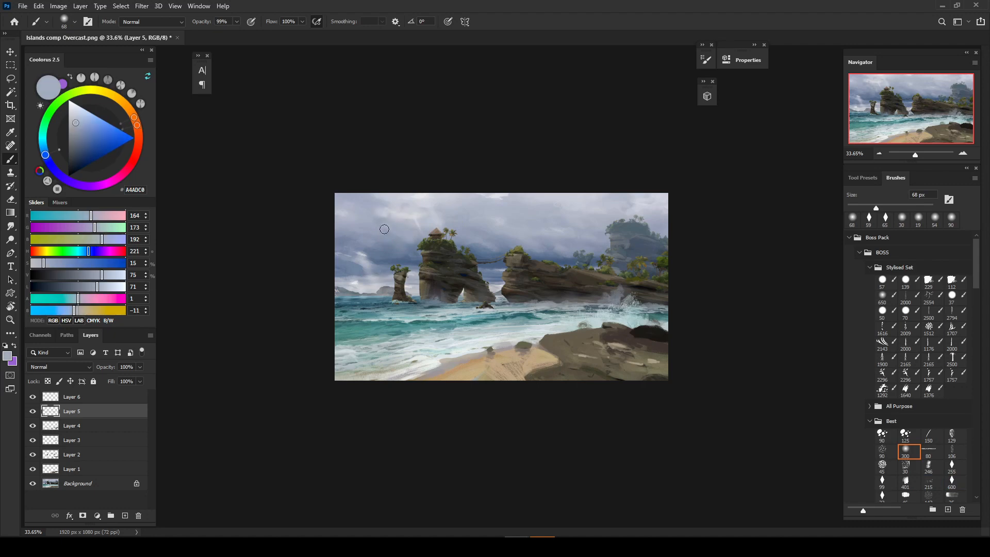
alt+click(396, 254)
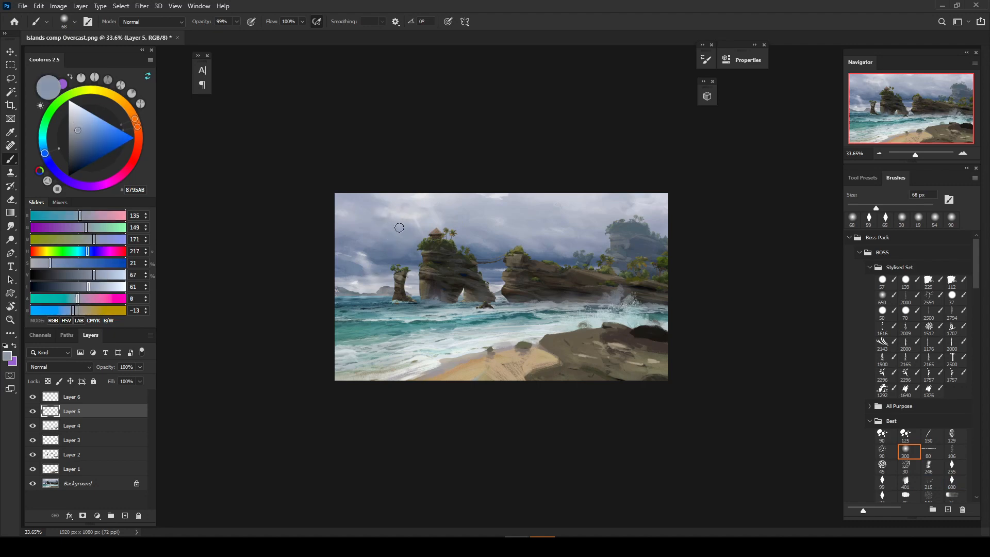
Step: Accent the narrow light ray just above the hut, setting the brush to 21 px and the color to E2E5EB
mouse_move(415, 221)
mouse_down()
mouse_move(409, 215)
mouse_move(419, 214)
mouse_up()
alt+click(414, 216)
click(71, 109)
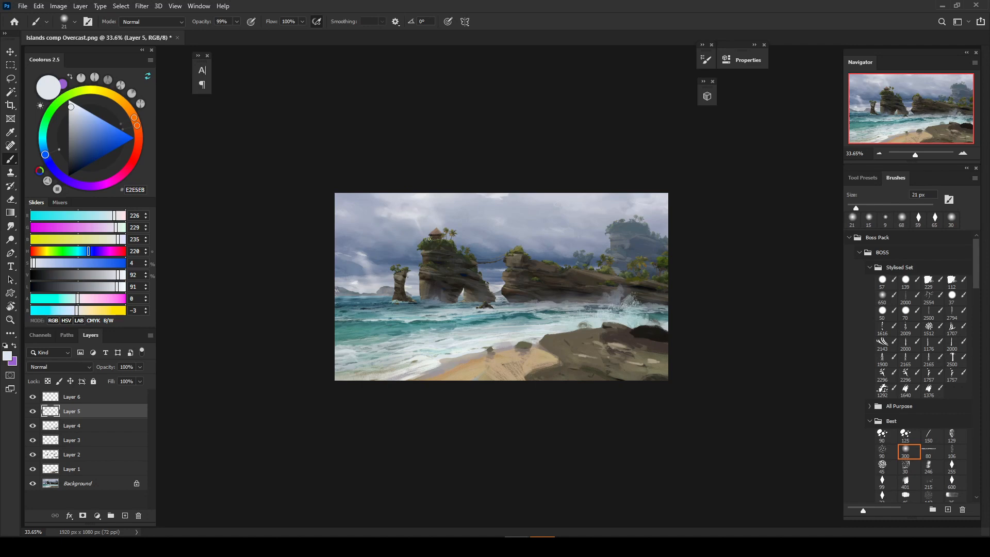
scroll(426, 235, up, 5)
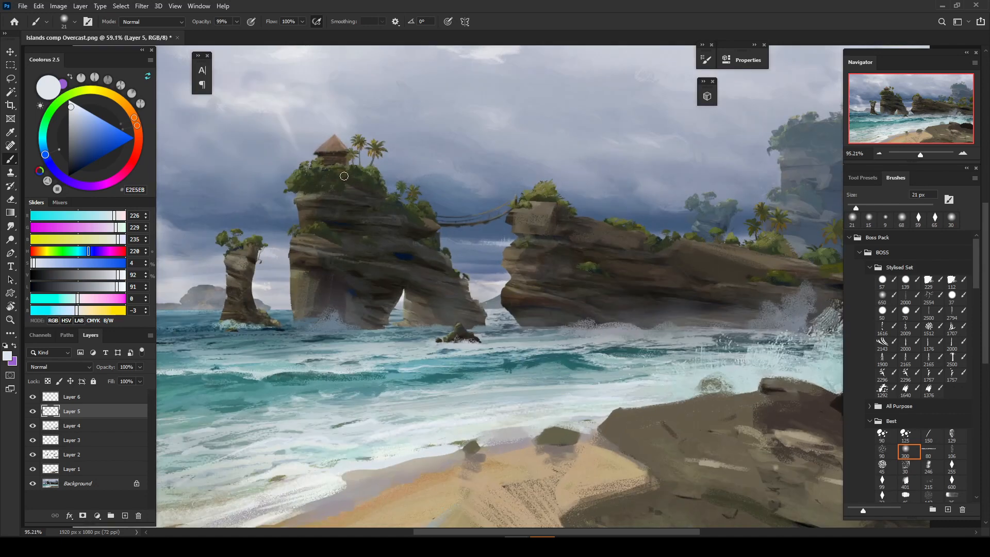
Step: Highlight the upper edge of the hut's roof with the 57 hard round Stylised Set brush at 3 px in light tan B49477
drag(332, 277, 464, 311)
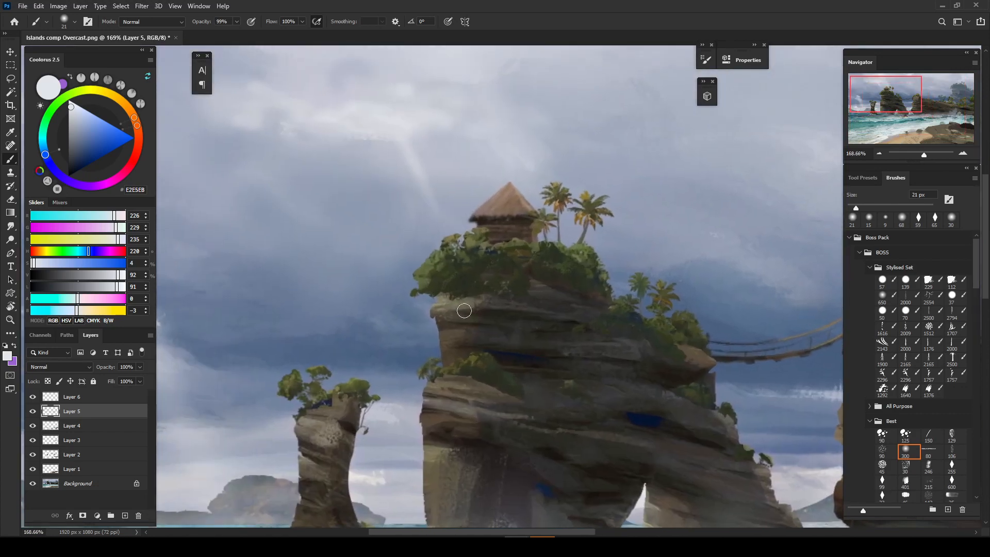
alt+click(502, 198)
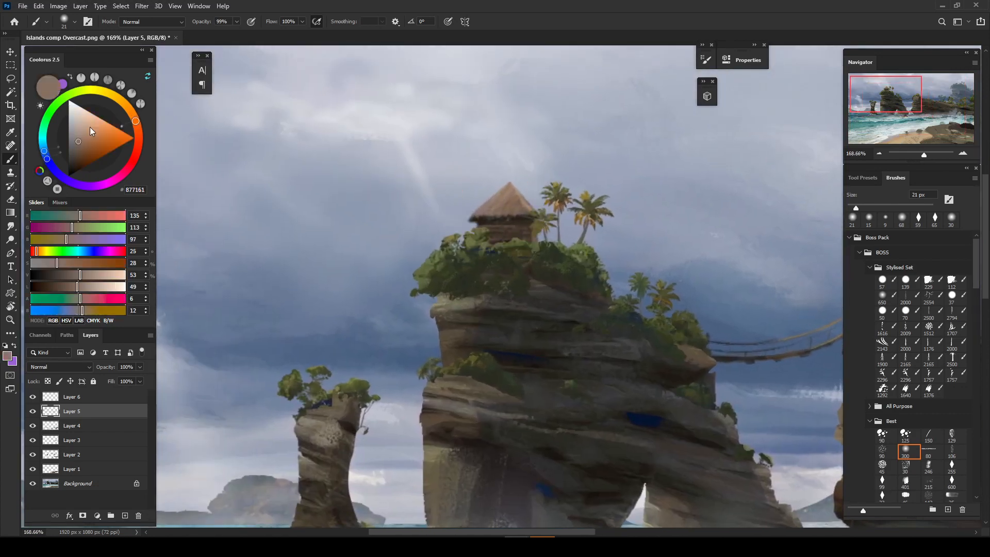
drag(82, 139, 80, 128)
click(85, 311)
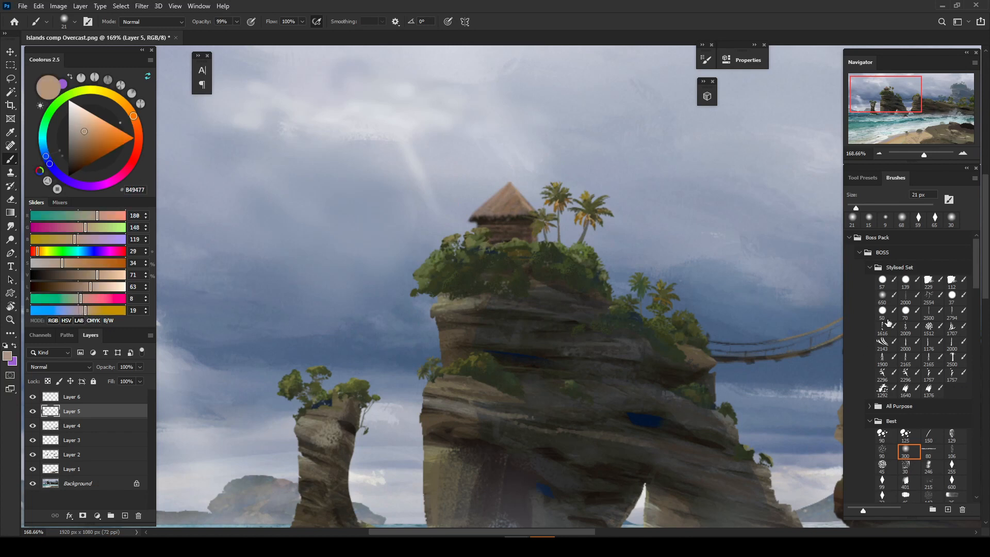
click(882, 280)
alt+right_click(500, 203)
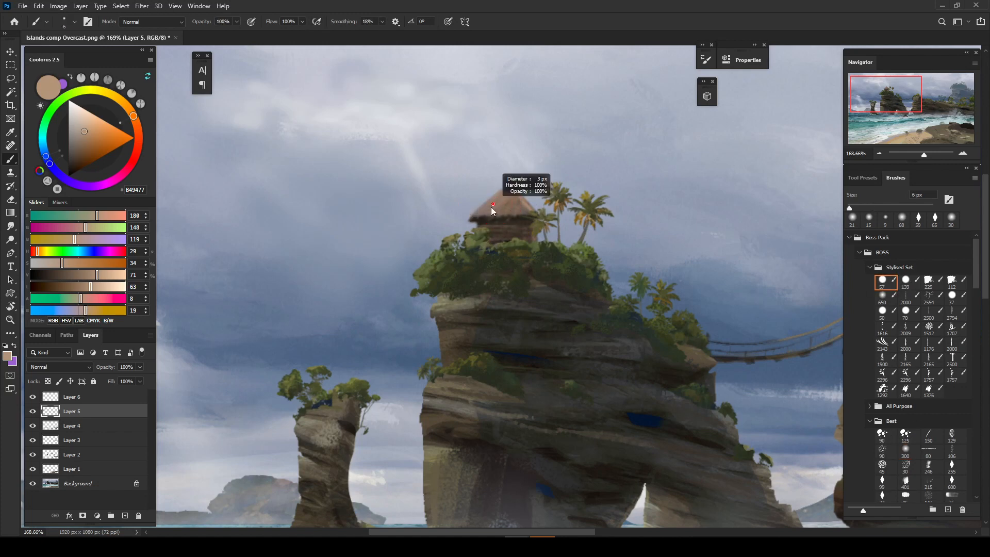
drag(507, 185, 500, 195)
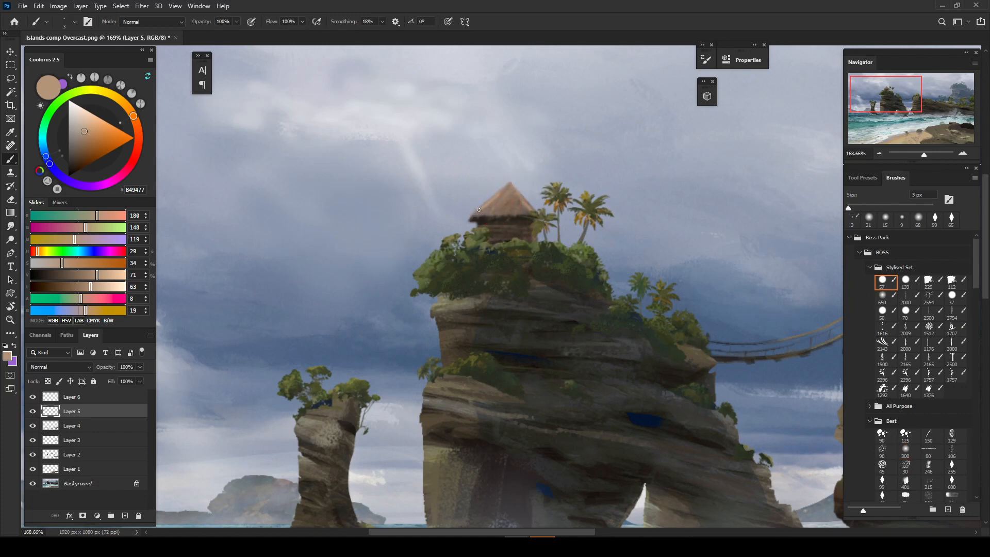
Step: Block in the lit side of the hut roof at 13 px with sampled colors 826C54 and B49477
alt+right_click(507, 201)
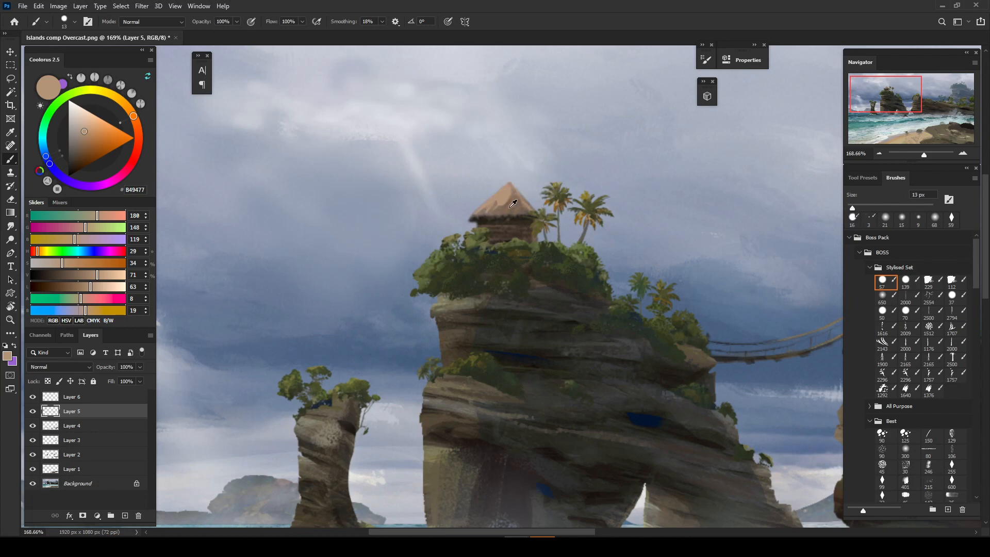
alt+click(482, 223)
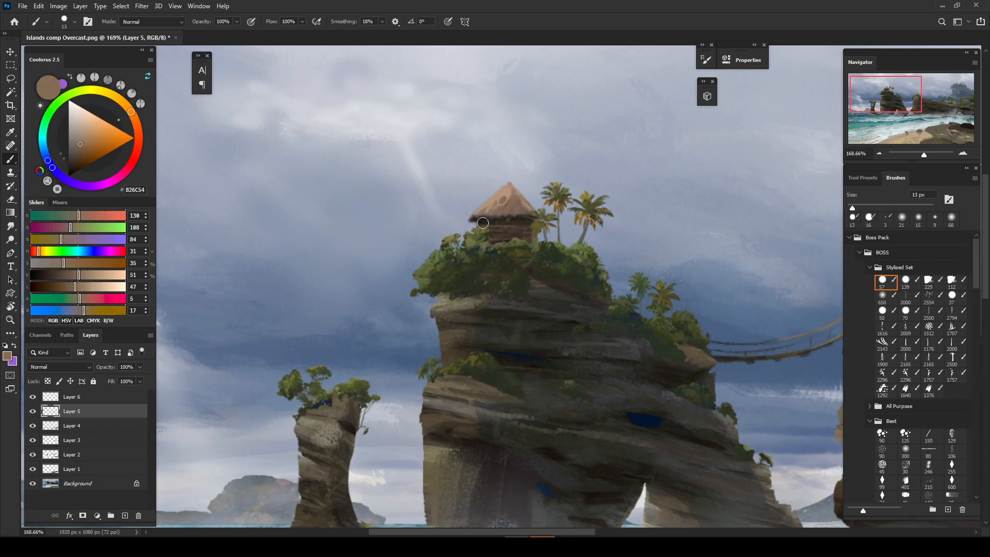
alt+click(499, 197)
drag(492, 220, 405, 243)
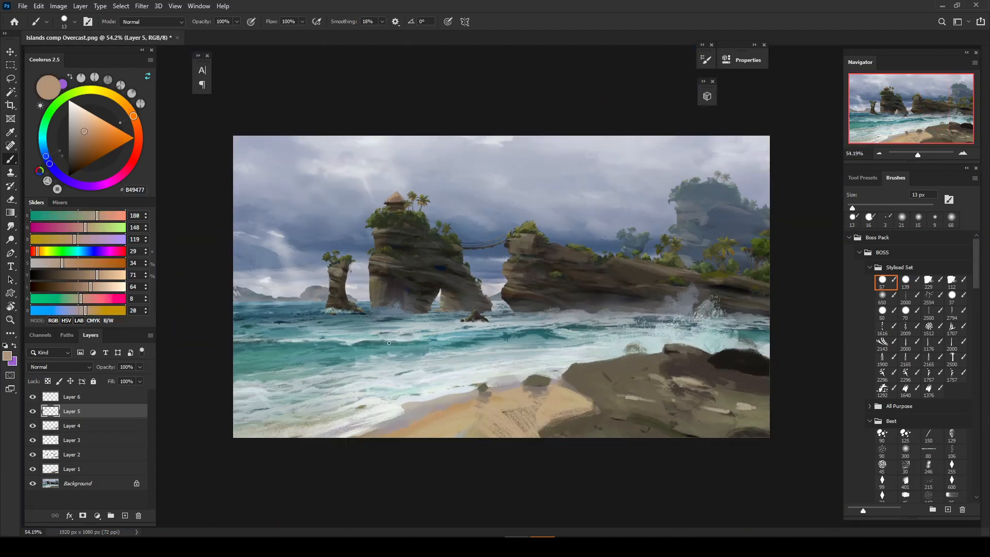
Step: Preview the painting in grayscale and mark the ridge line, the distant island and the dark cliff face with rough strokes
key(ctrl+y)
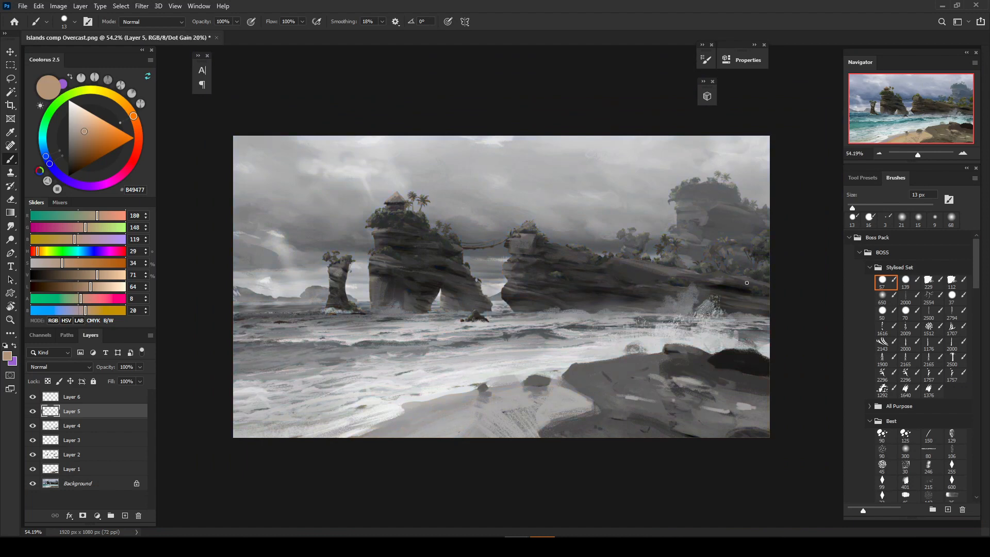
mouse_move(747, 265)
mouse_down()
mouse_move(658, 263)
mouse_move(498, 237)
mouse_up()
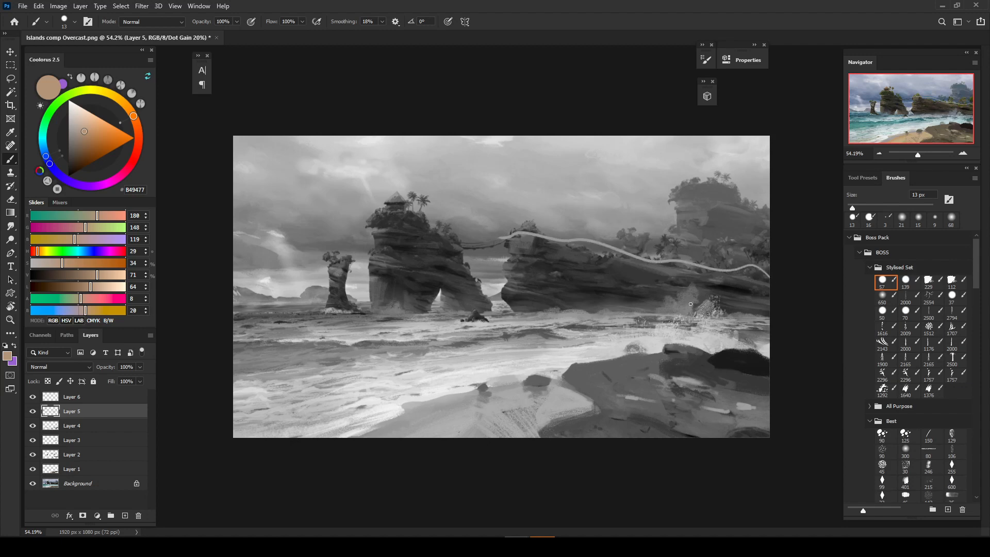
mouse_move(684, 229)
mouse_down()
mouse_move(702, 201)
mouse_move(714, 243)
mouse_up()
drag(674, 287, 671, 298)
drag(653, 282, 682, 310)
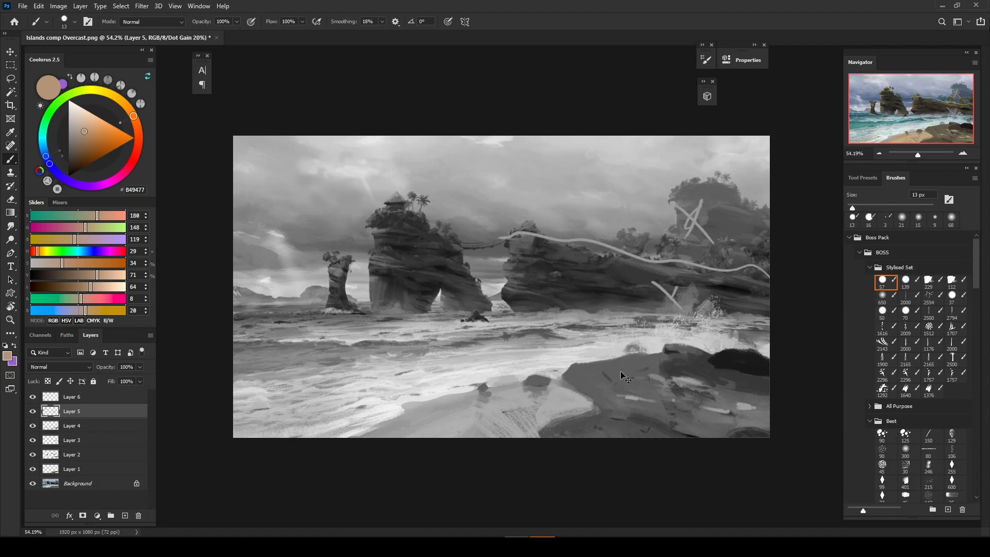
Step: Undo the guide marks drawn over the ridge line, the distant island and the cliff face
key(ctrl+z)
key(ctrl+z)
key(ctrl+z)
key(ctrl+z)
key(ctrl+z)
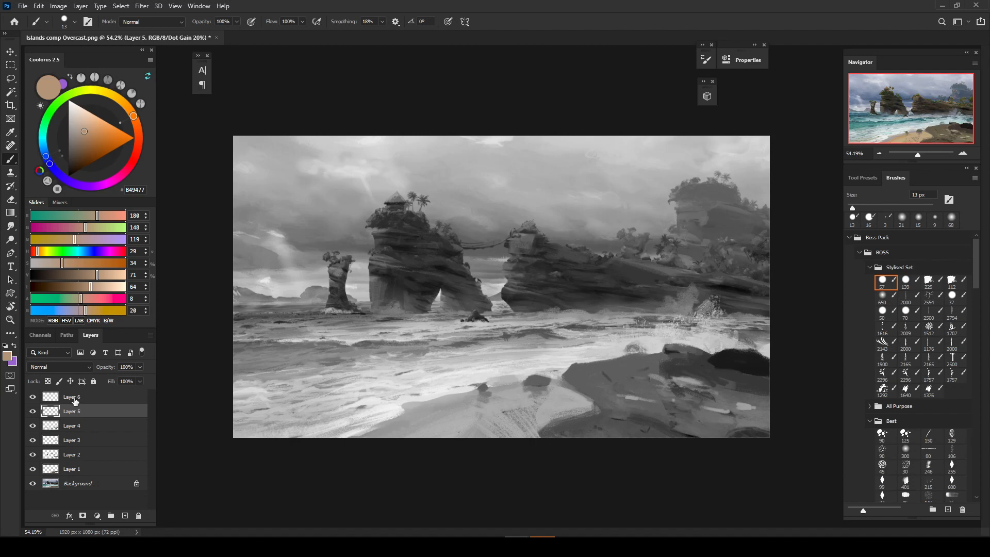
Step: Add a new layer above Layer 6 and return the canvas from the grayscale proof to full color
click(75, 401)
click(125, 516)
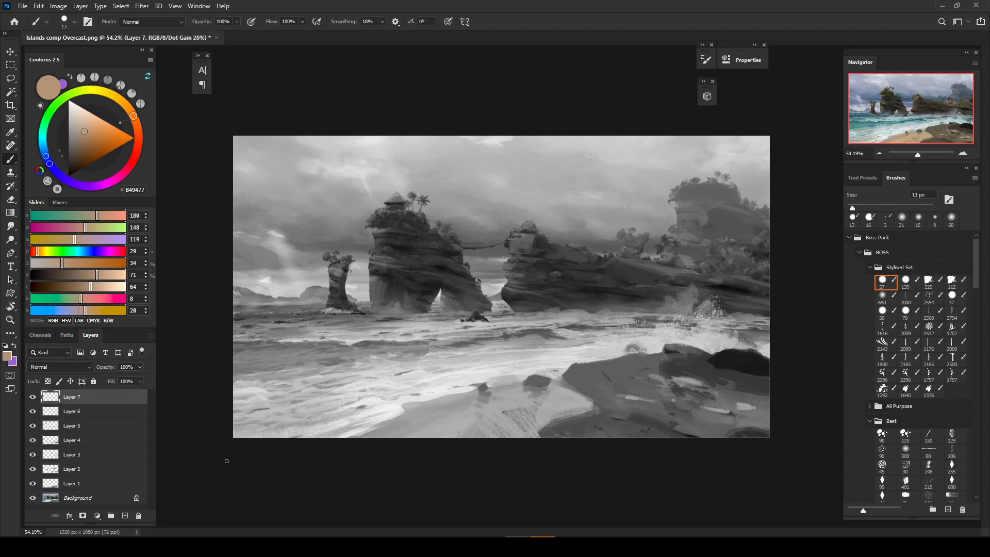
key(ctrl+y)
Step: Lasso the sky and distant island behind the rock ridge, following the outlines of the palms, bushes and hut
key(l)
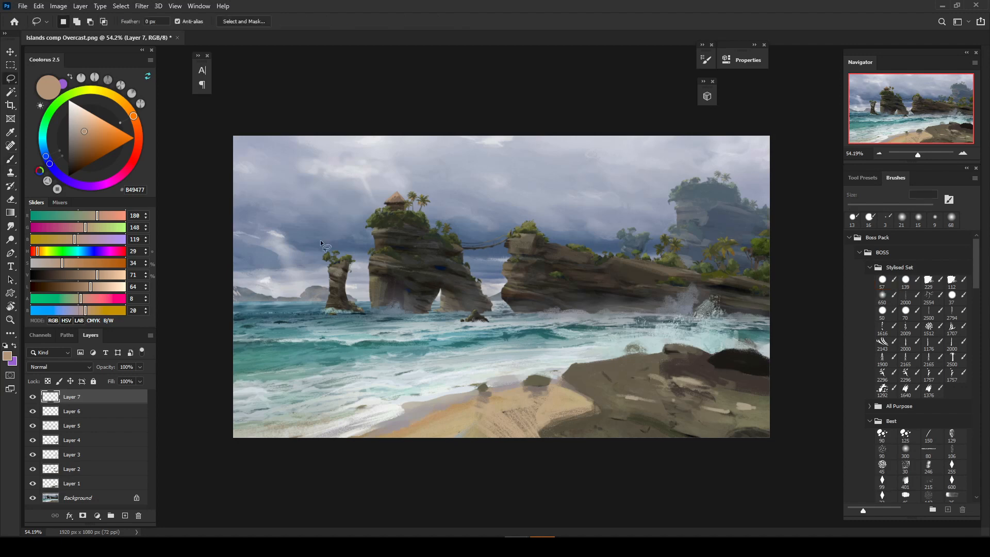
mouse_move(433, 230)
mouse_down()
mouse_move(493, 274)
mouse_move(513, 259)
mouse_move(506, 245)
mouse_move(521, 224)
mouse_move(533, 220)
mouse_move(547, 245)
mouse_move(573, 244)
mouse_up()
mouse_move(665, 251)
mouse_down()
mouse_move(706, 262)
mouse_move(718, 241)
mouse_move(743, 272)
mouse_move(750, 252)
mouse_move(772, 242)
mouse_move(700, 131)
mouse_move(439, 108)
mouse_move(298, 137)
mouse_up()
mouse_move(398, 191)
mouse_down()
mouse_move(416, 207)
mouse_move(421, 198)
mouse_move(441, 225)
mouse_up()
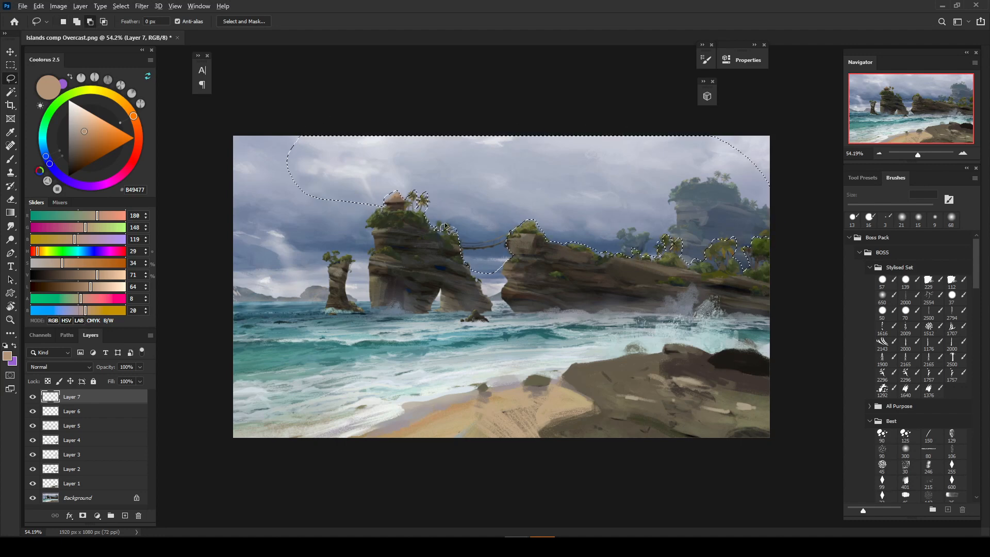
Step: Paint soft mist behind the ridge inside the selection with the _A_soft_100 brush at 231 px in B8BDB9, and deselect
key(b)
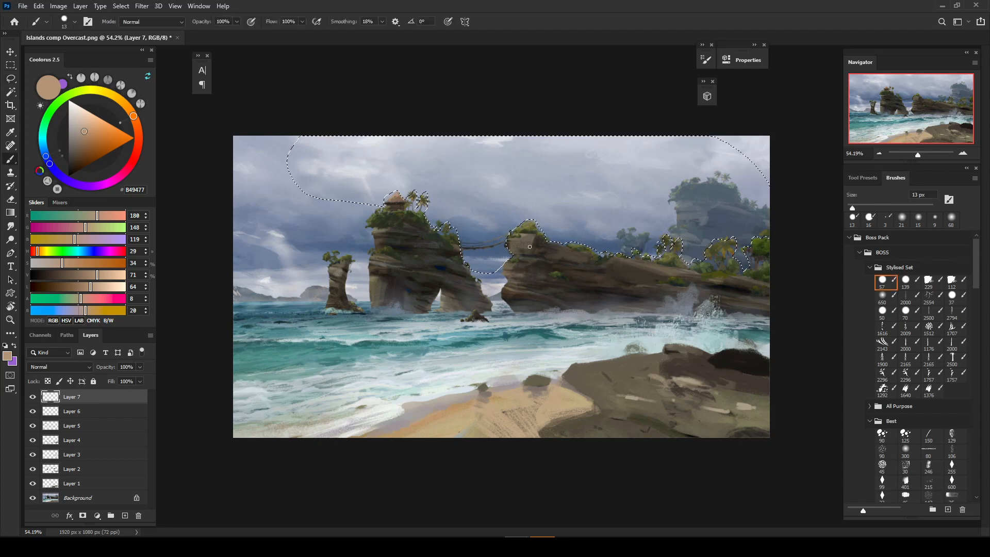
click(863, 178)
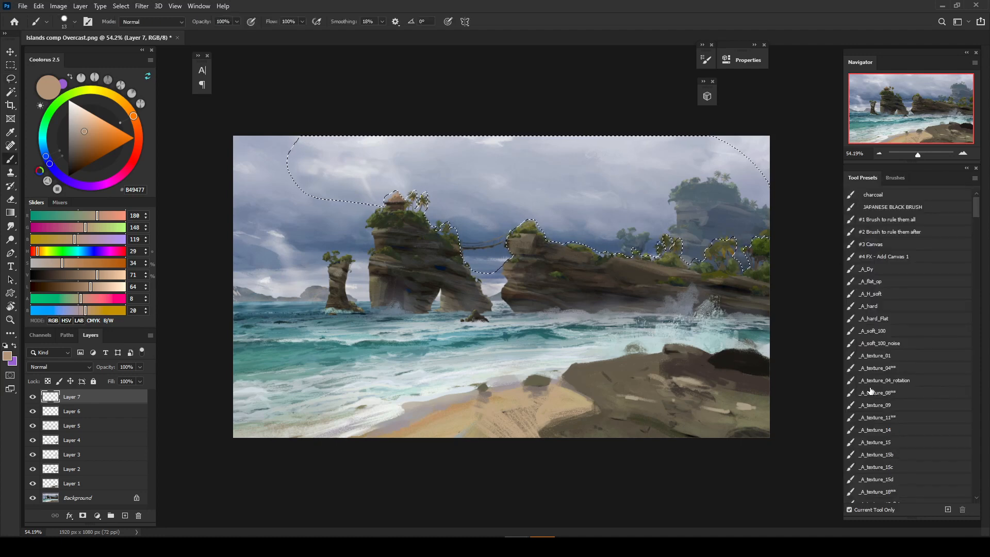
click(872, 331)
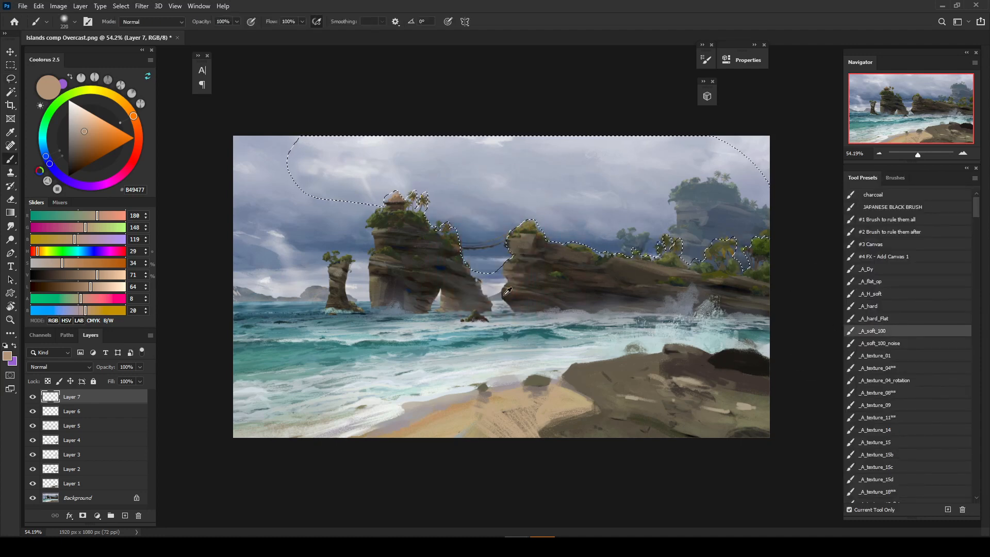
alt+click(487, 282)
drag(589, 241, 592, 257)
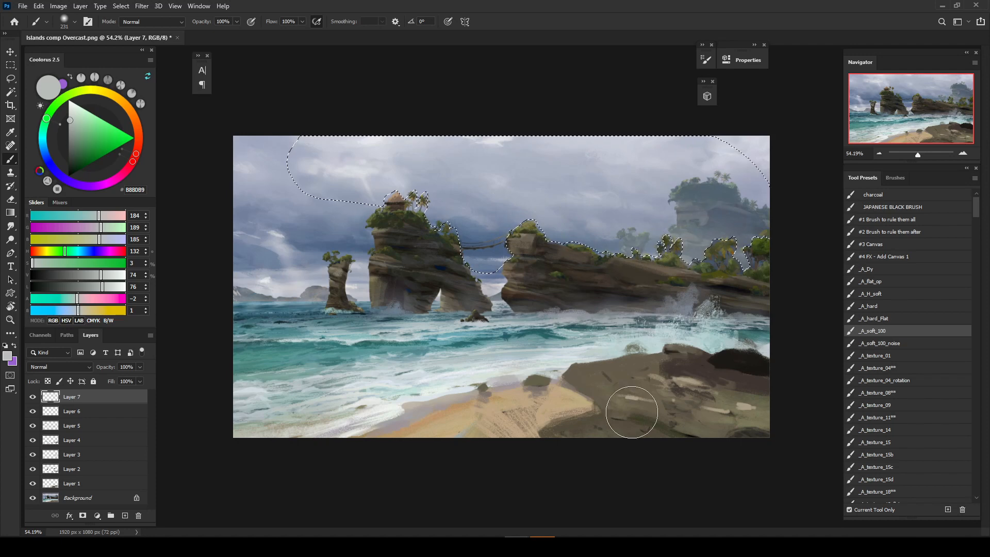
key(ctrl+d)
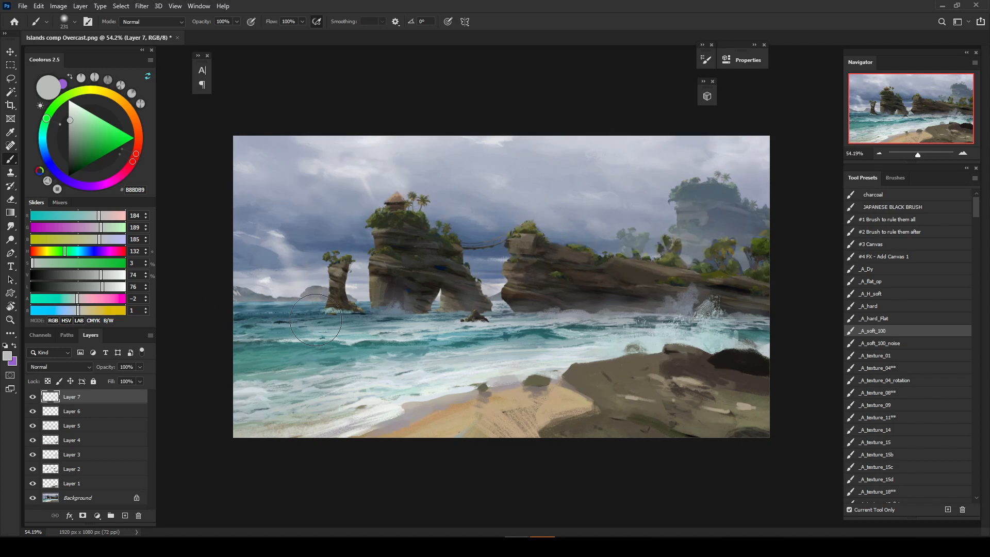
Step: Tint the distant islands on the horizon blue on a new Overlay layer, using the soft brush at 46 px and sampled color 6E829D
drag(316, 319, 289, 320)
click(124, 516)
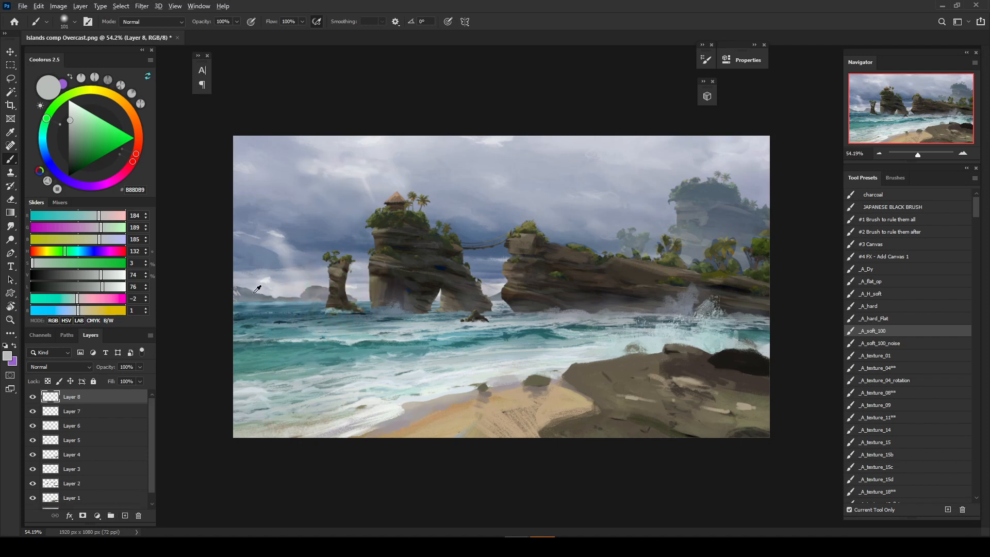
drag(258, 290, 250, 292)
alt+click(271, 255)
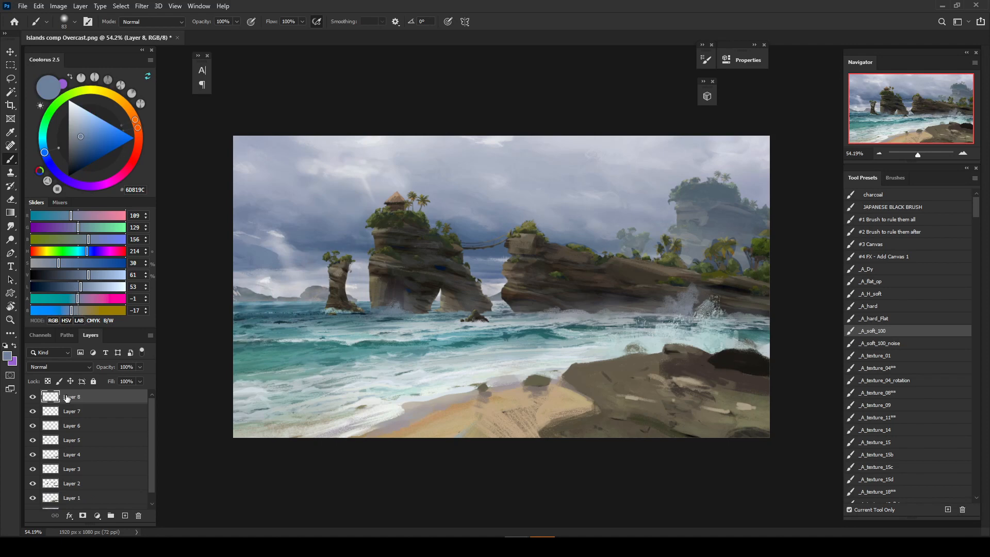
click(44, 365)
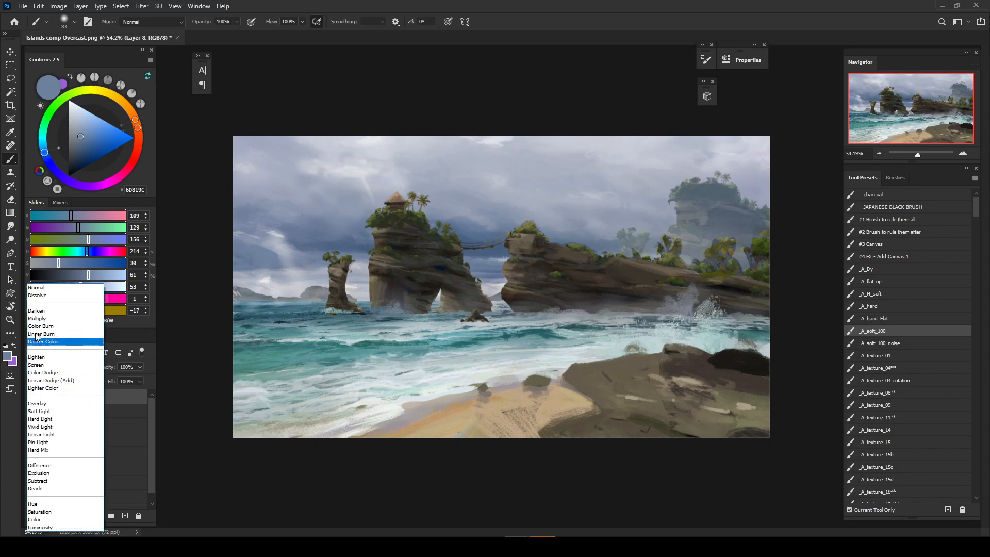
click(39, 404)
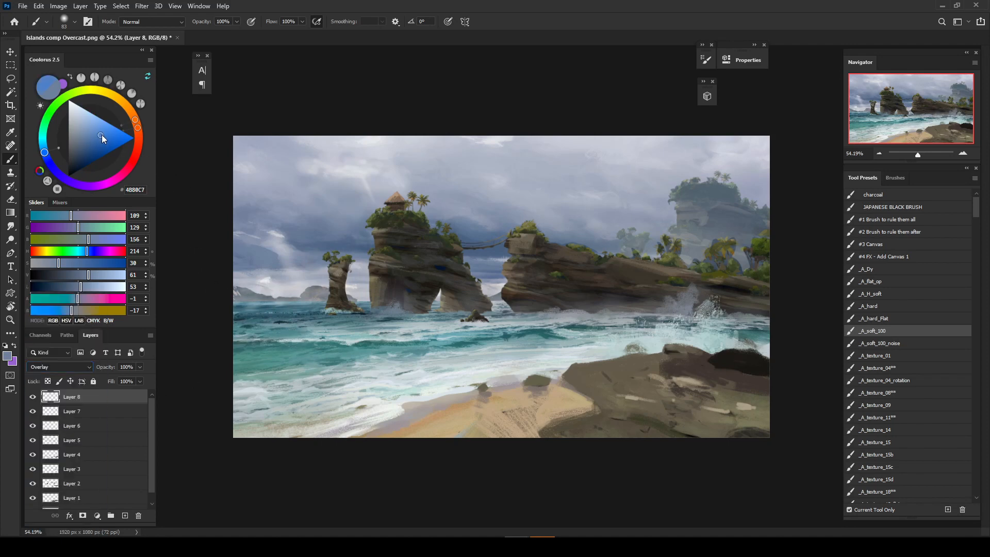
drag(101, 135, 106, 135)
alt+click(276, 292)
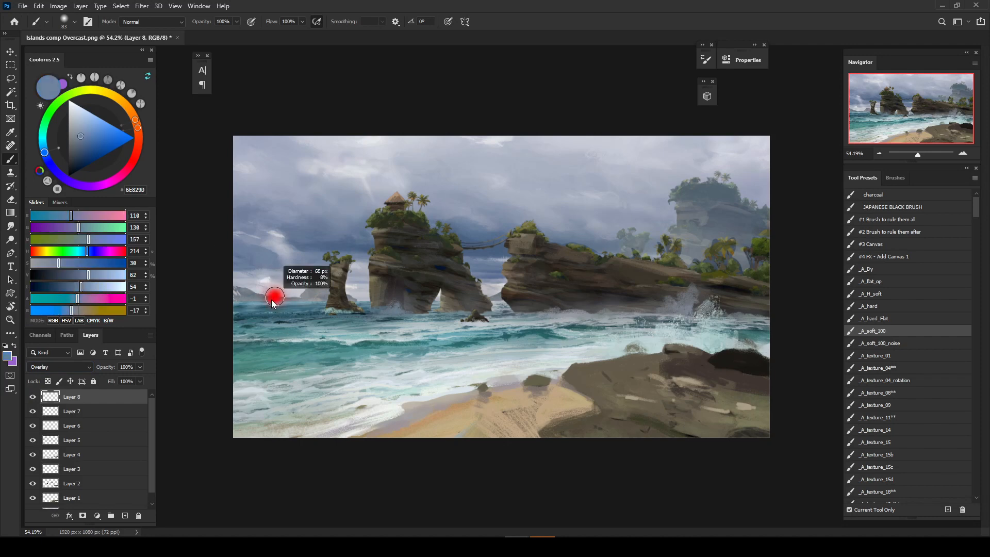
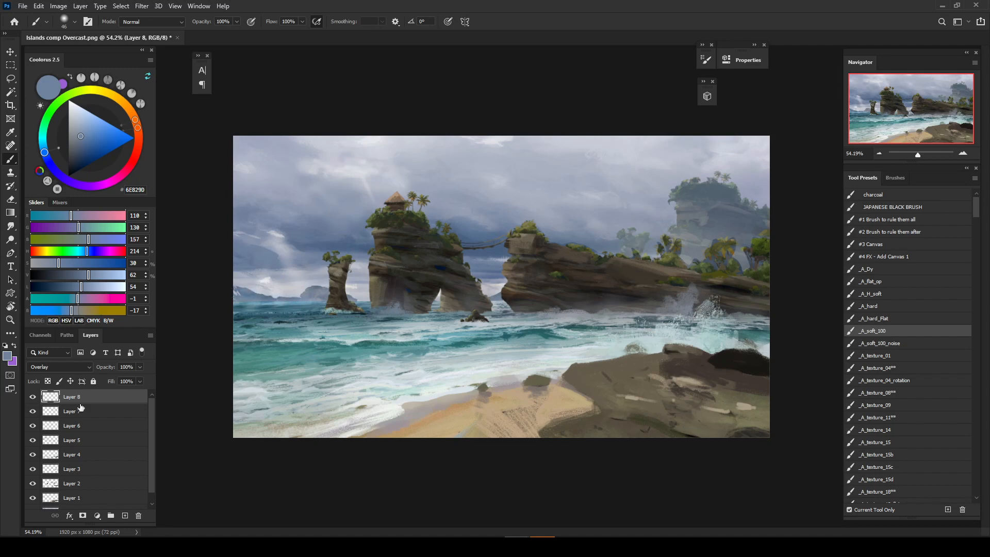
Step: Compare the painting with and without Layer 8, set the brush to 83 px, and add a new layer above it
click(33, 398)
click(33, 398)
drag(676, 232, 687, 238)
click(125, 516)
Step: Examine the values in grayscale by toggling the visibility of Layer 8 and Layer 7, and return to full color
key(ctrl+y)
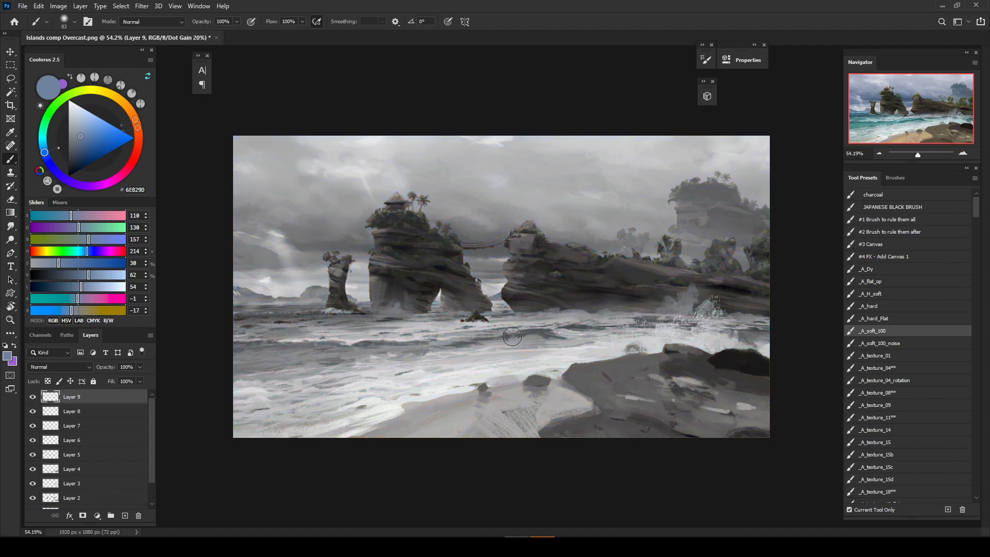
scroll(512, 337, down, 4)
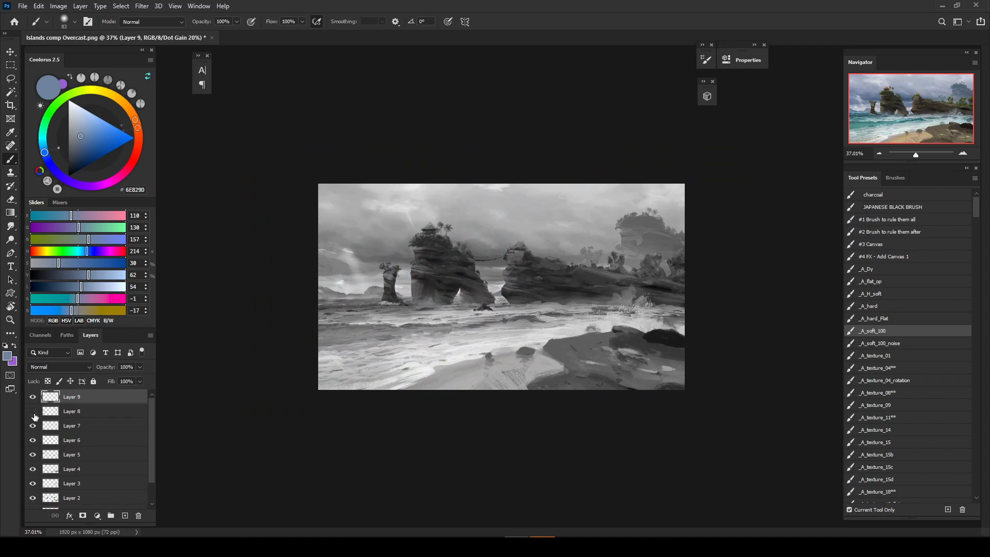
click(33, 428)
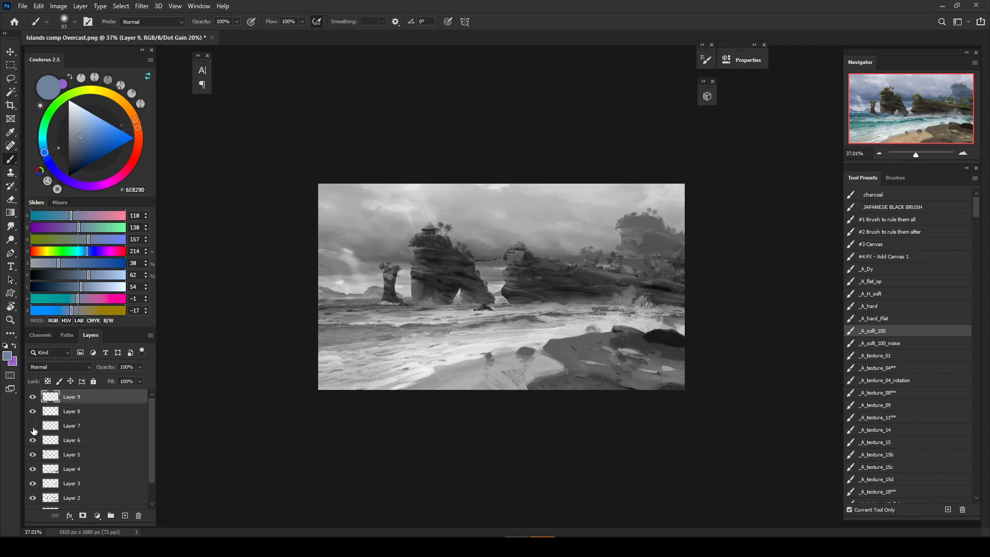
click(33, 429)
click(33, 428)
click(33, 429)
click(33, 428)
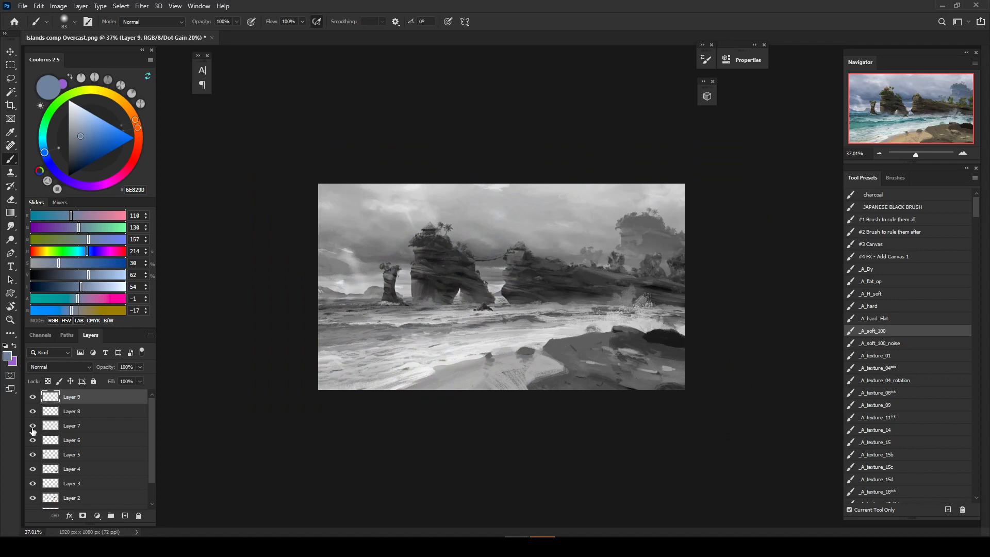
click(33, 430)
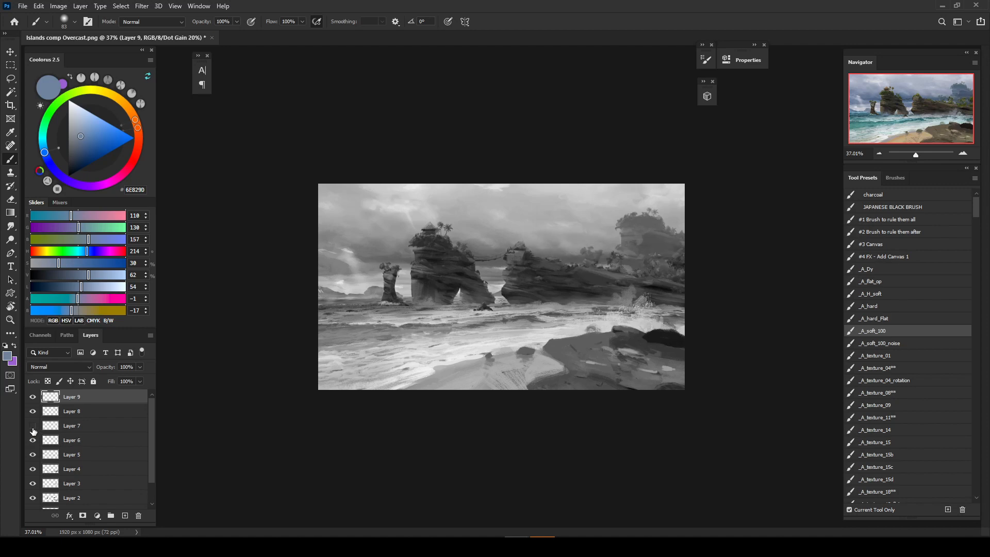
click(33, 430)
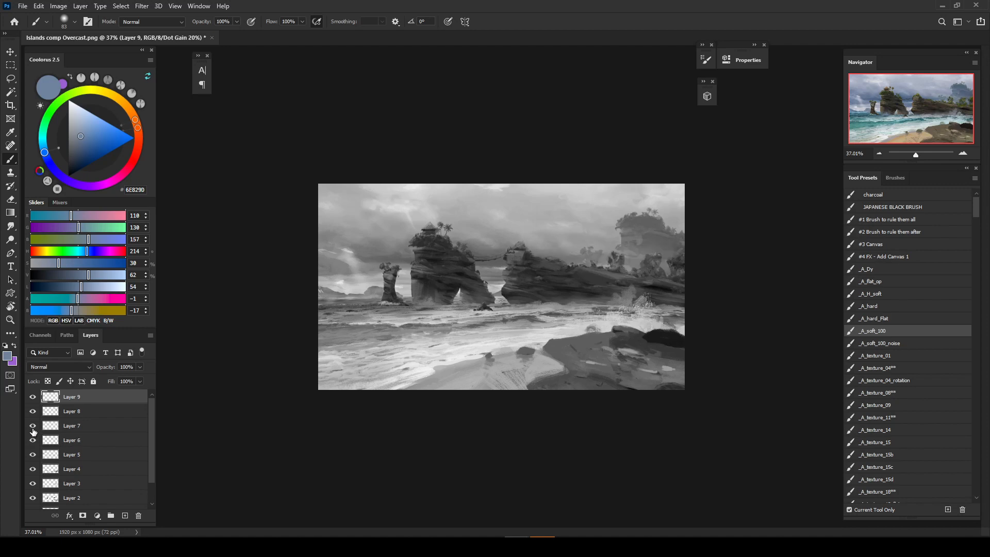
click(33, 430)
click(33, 431)
key(ctrl+y)
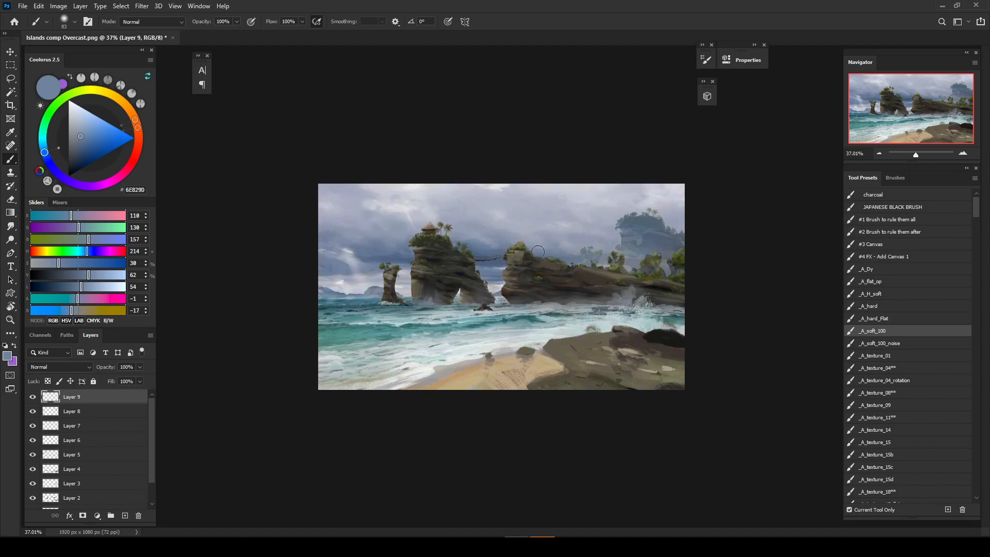
Step: Paint mist over the distant island behind the ridge with the 491 px cloud brush from the Best set, reduced in size, using sampled blue-gray 929BB3
click(895, 178)
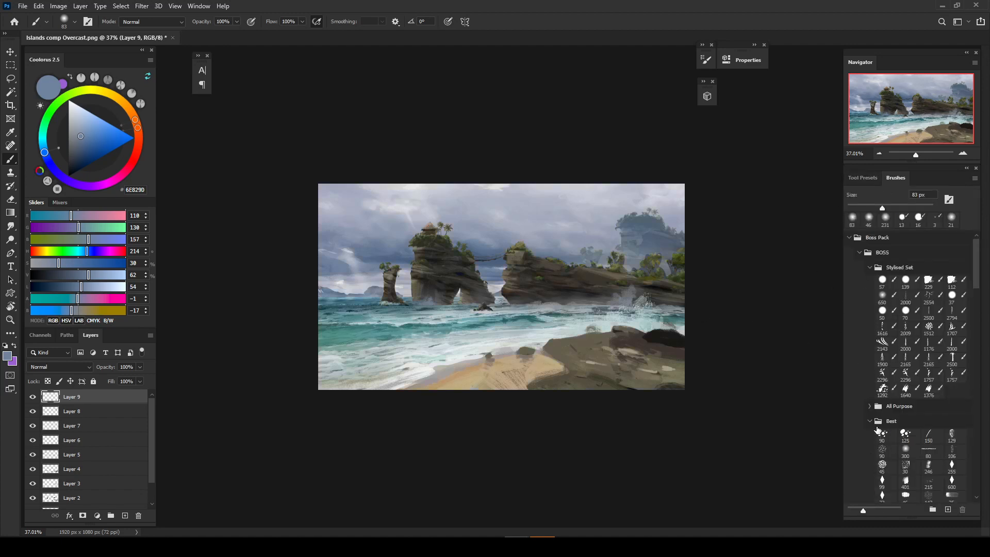
scroll(952, 443, down, 3)
click(952, 460)
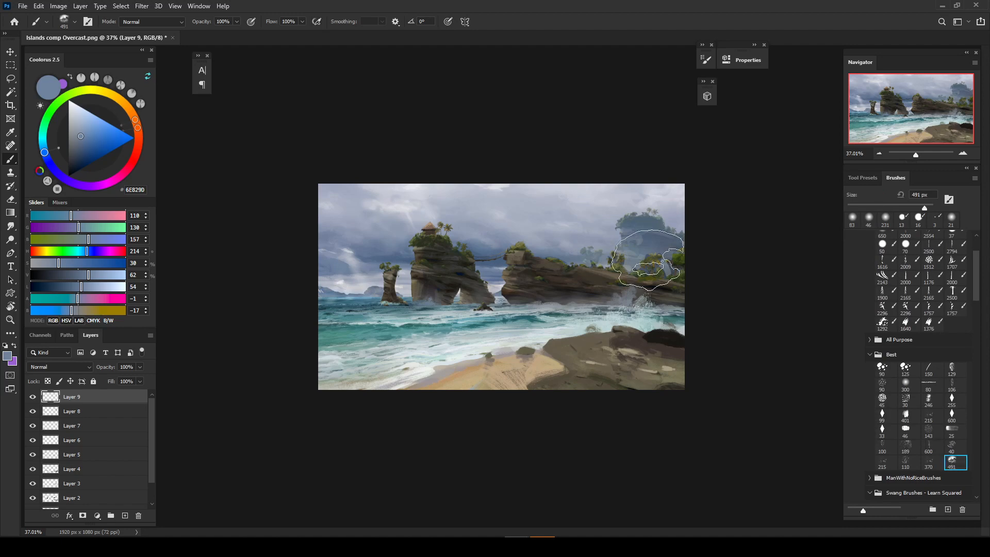
mouse_move(617, 233)
mouse_down()
mouse_move(580, 236)
mouse_move(616, 236)
mouse_up()
alt+click(613, 232)
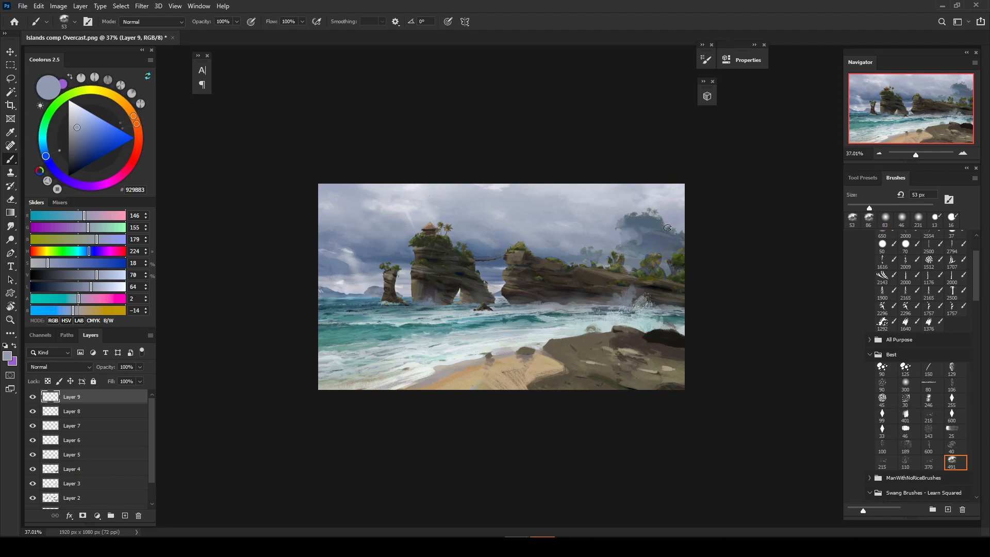
mouse_move(661, 236)
mouse_down()
mouse_move(678, 236)
mouse_move(643, 227)
mouse_up()
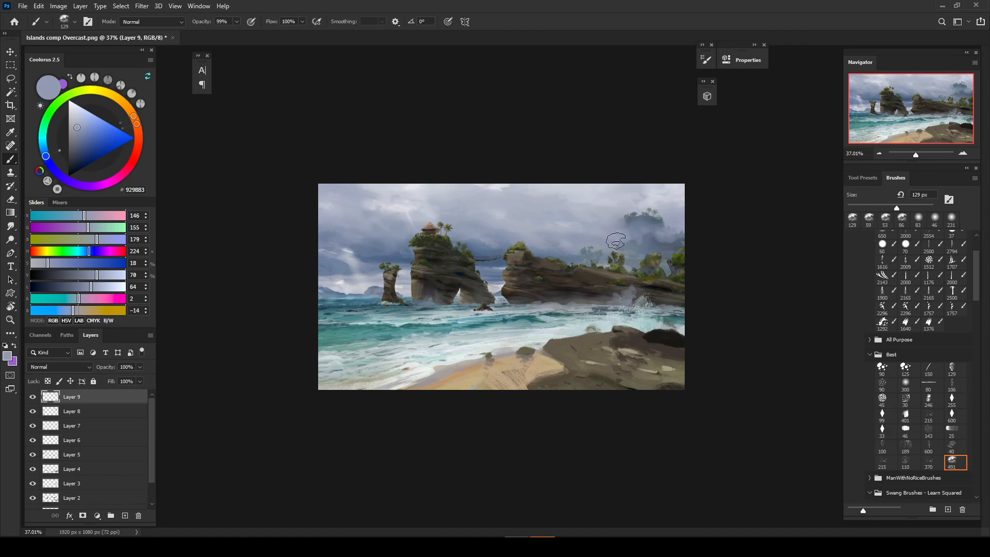
drag(606, 243, 606, 242)
alt+click(652, 209)
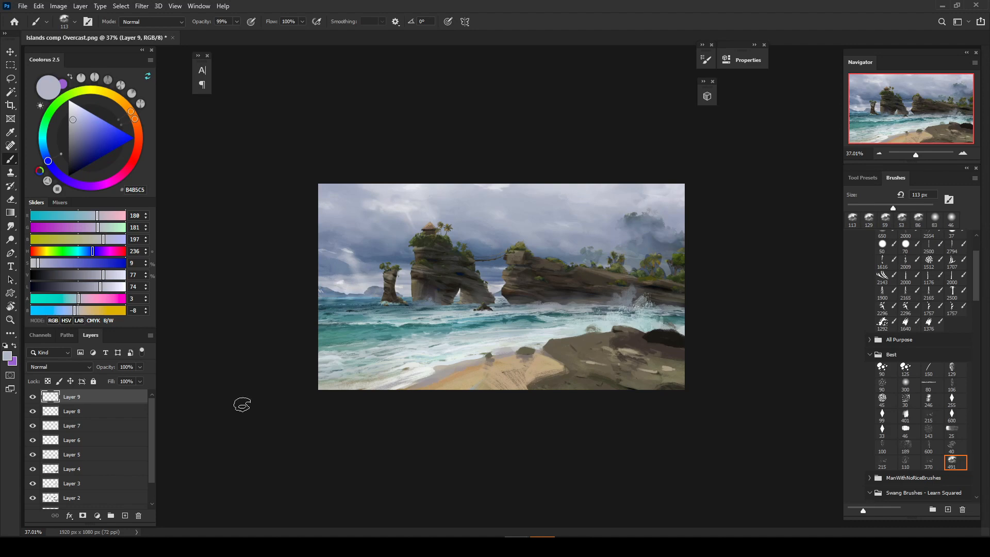
Step: Paint haze around the horizon islands and the rock arch opening using sampled 7E889F and B5B7C4, and check the values in grayscale
mouse_move(394, 274)
mouse_down()
mouse_move(396, 285)
mouse_move(332, 283)
mouse_up()
alt+click(330, 288)
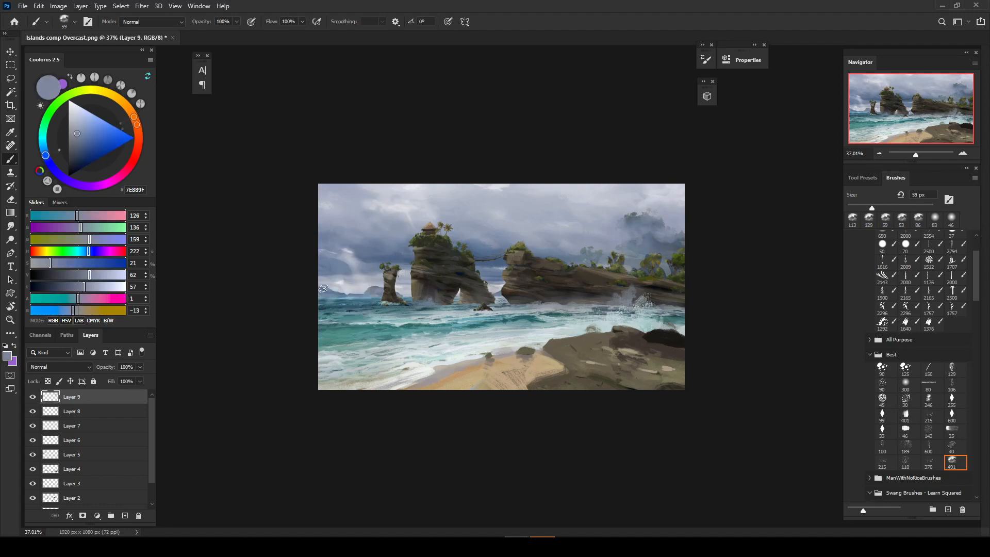
alt+click(344, 284)
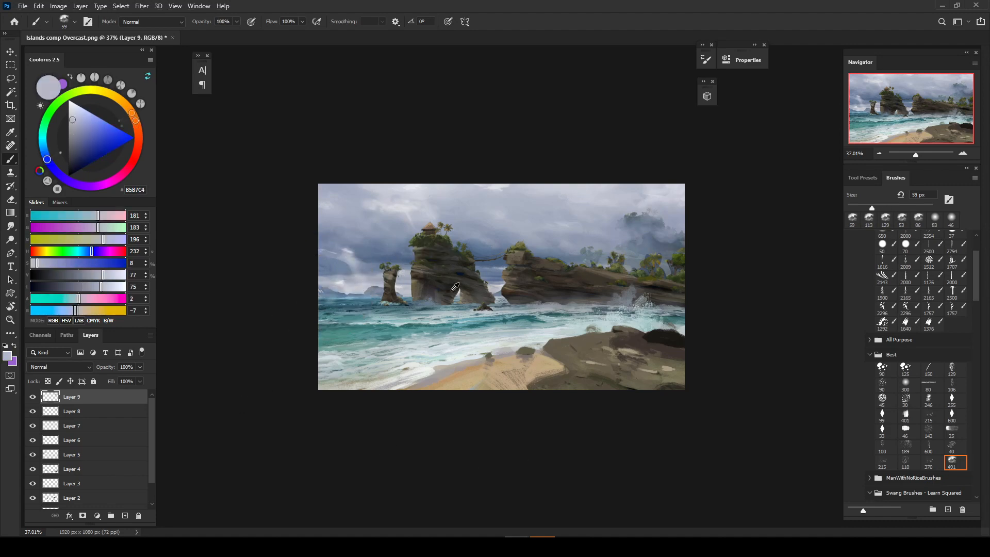
drag(456, 287, 450, 289)
key(ctrl+y)
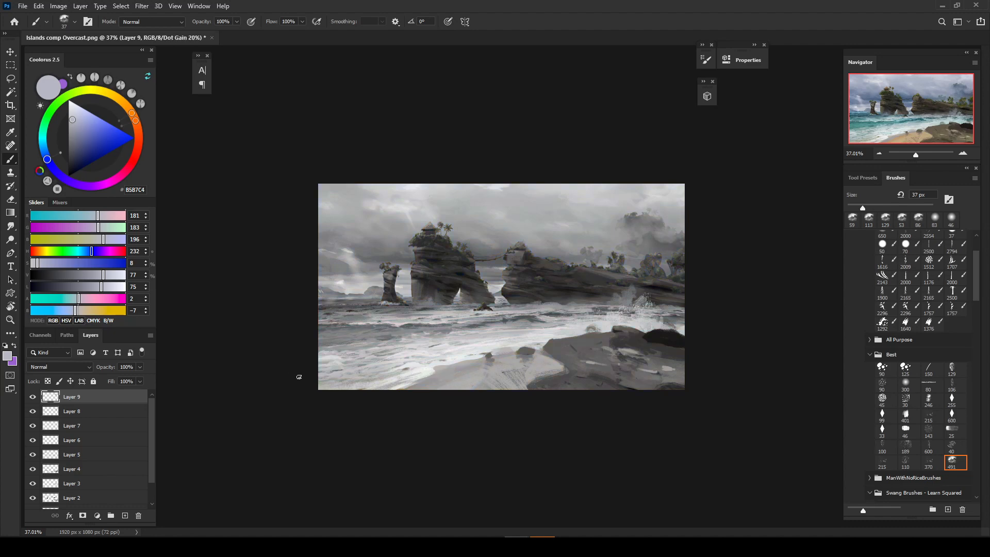
key(ctrl+y)
Step: Brighten the clouds and light rays above the hut with the cloud brush at 64 px, using sampled D9DAE0 and D6D7DE
alt+click(403, 209)
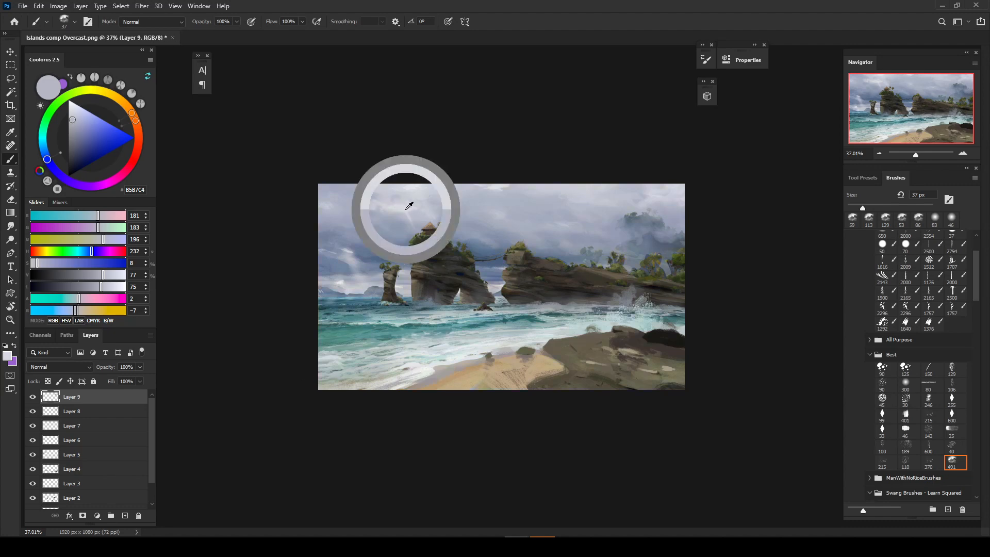
drag(412, 209, 417, 209)
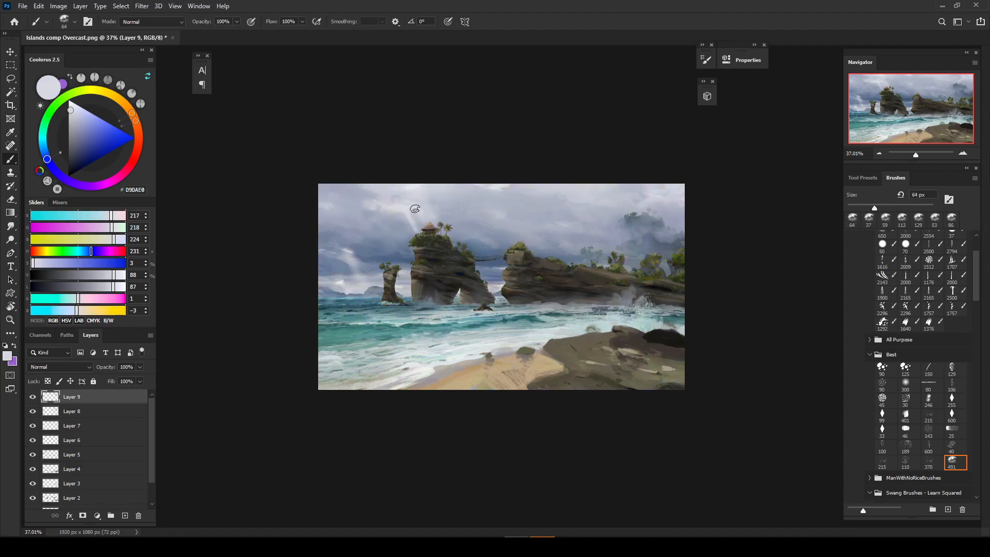
alt+click(405, 222)
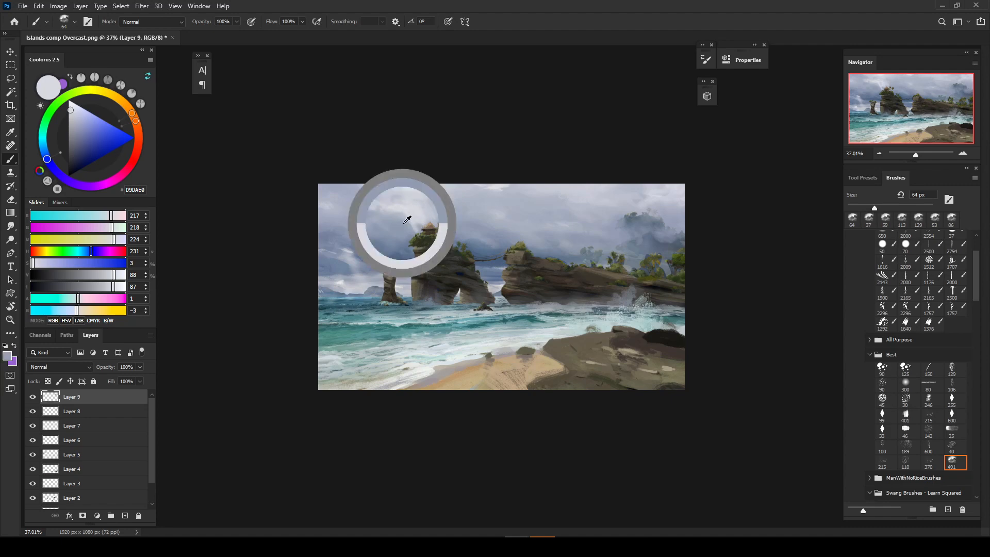
drag(415, 220, 416, 229)
alt+click(412, 207)
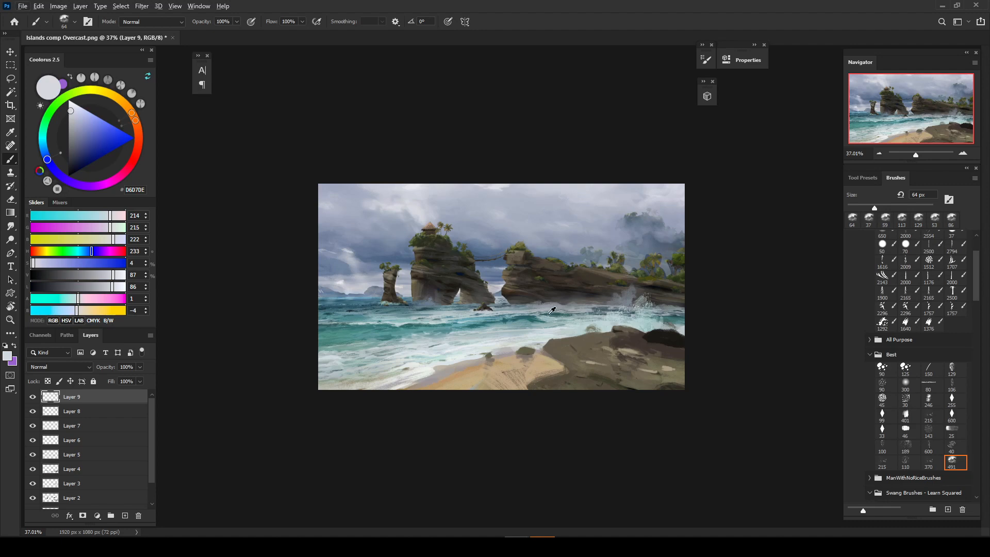
Step: Repaint the light patches on the foreground rocks with the 600 px brush from the Best set, reduced to 124 px, using sampled 655C4C
click(952, 415)
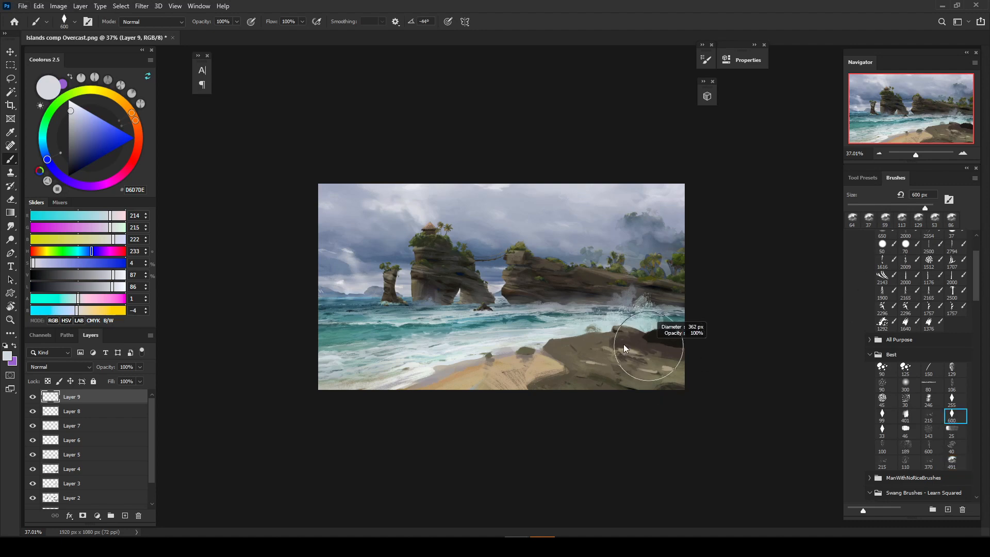
alt+click(650, 344)
drag(637, 345, 655, 343)
drag(655, 344, 650, 340)
alt+click(591, 338)
alt+right_click(656, 340)
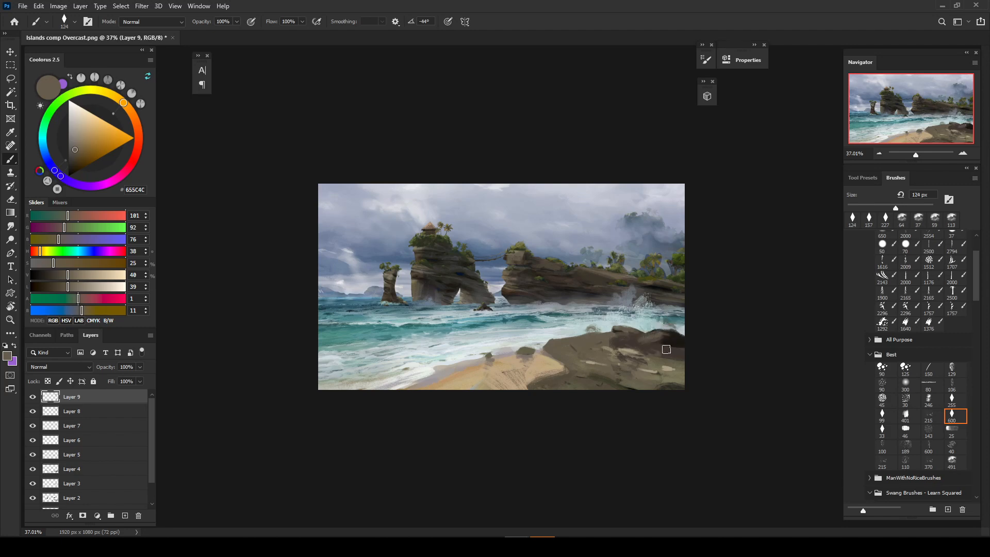
Step: Touch up the dark rocks with the 99 px brush from the Best set, reduced to 50 px, using sampled browns 433A34 and 211A13
click(883, 431)
click(882, 416)
alt+click(665, 341)
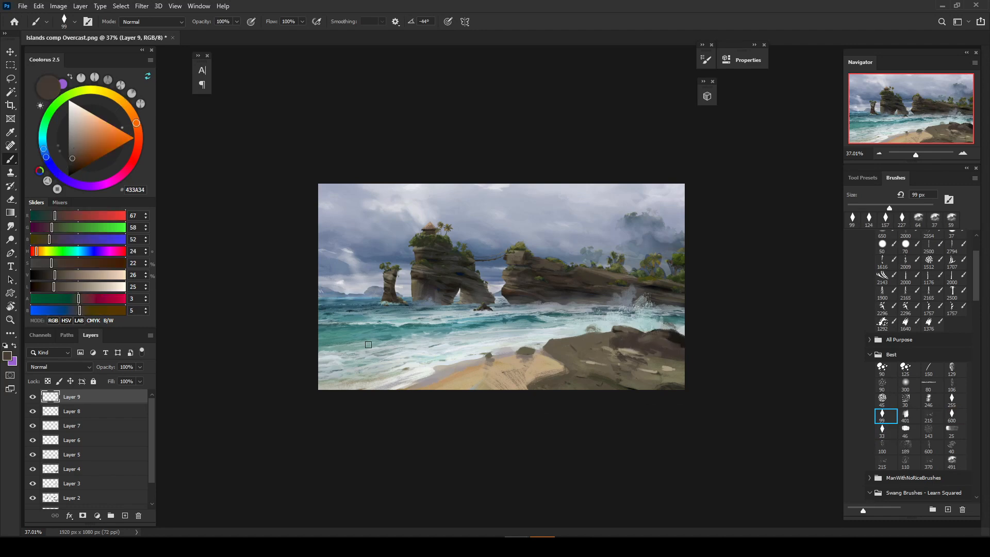
drag(478, 308, 469, 308)
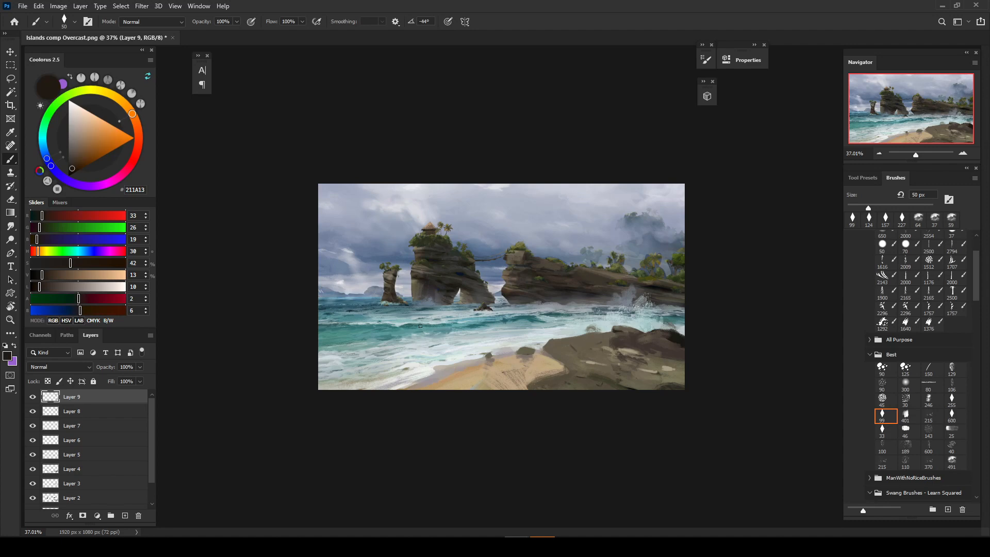
Step: Check the values in grayscale, mark the rock arch opening with a red circle at 34 px, and undo the mark
key(ctrl+y)
key(ctrl+y)
click(105, 215)
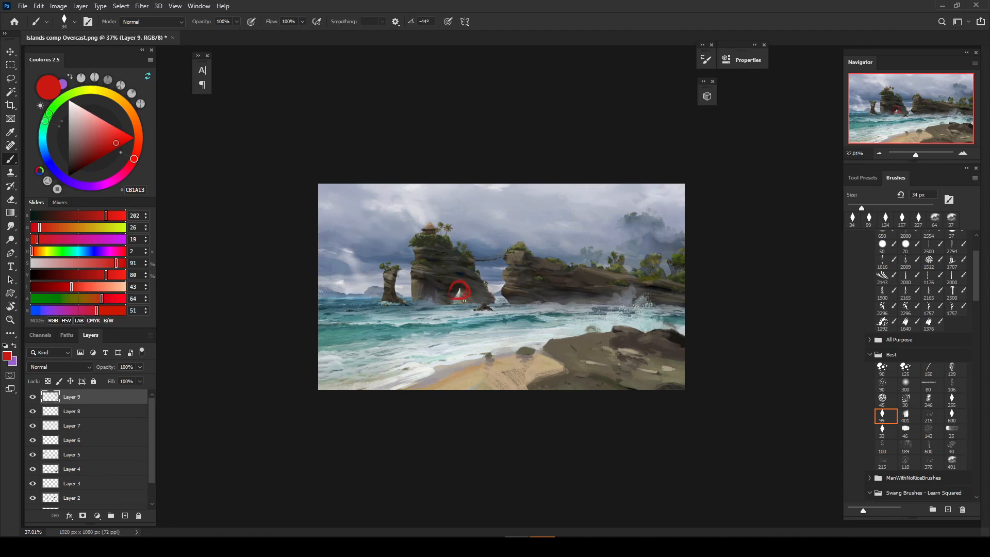
key(ctrl+z)
Step: Tone down the bright sky inside the rock arch opening with the brush at 20 px, using sampled grays such as B3B5C0
scroll(450, 302, up, 10)
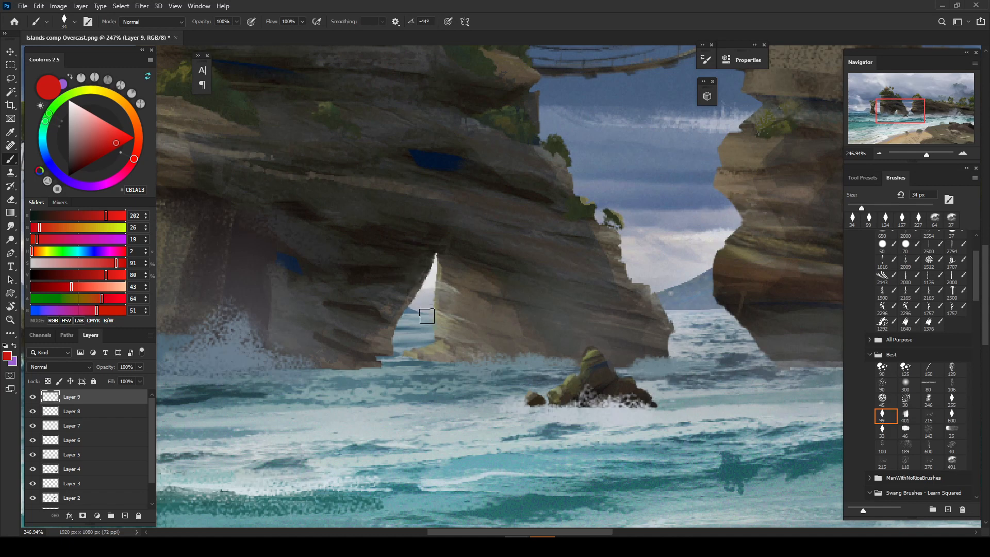
mouse_move(427, 300)
mouse_down()
mouse_move(425, 308)
mouse_move(424, 295)
mouse_up()
alt+click(424, 302)
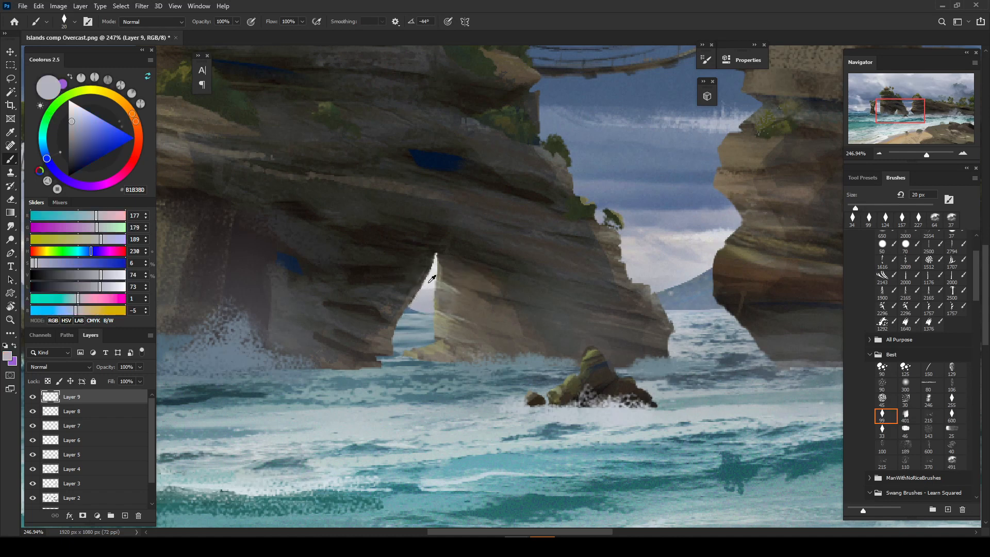
alt+click(586, 207)
alt+click(434, 266)
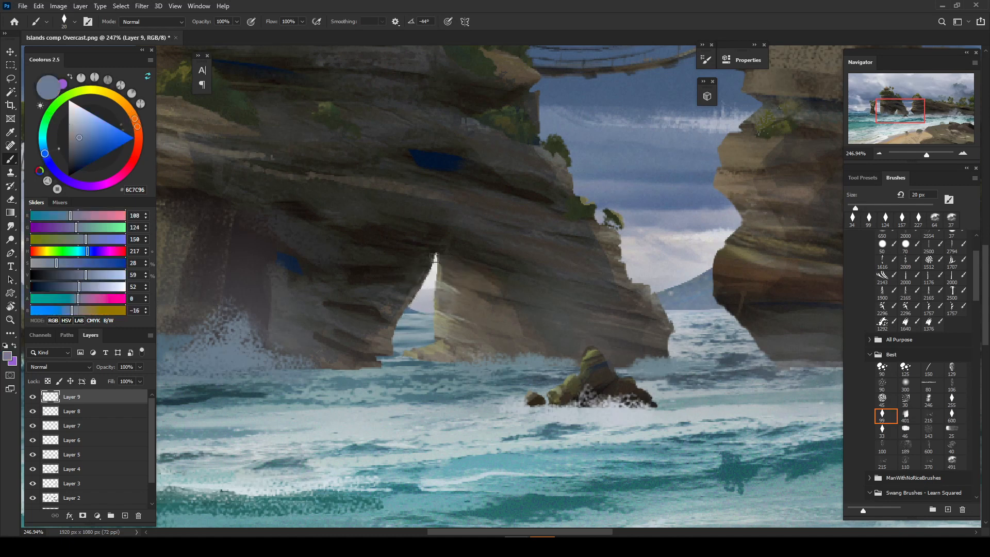
alt+click(427, 297)
Step: Cover the pointed top of the arch opening with sampled rock colors 292722, 676558 and 2A2B24, and compare the painting with and without Layer 9
alt+click(420, 267)
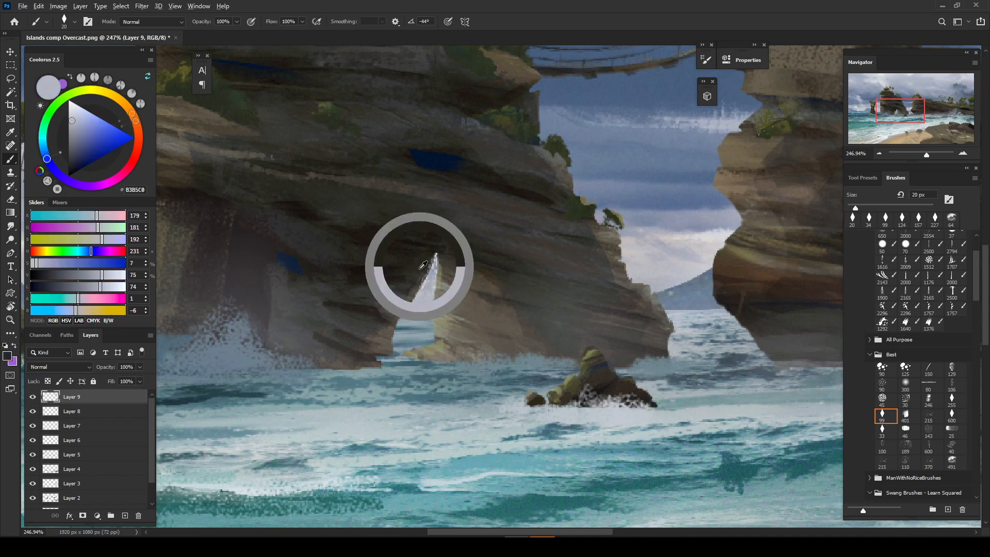
mouse_move(433, 269)
mouse_down()
mouse_move(395, 309)
mouse_move(439, 266)
mouse_move(399, 305)
mouse_move(433, 276)
mouse_move(437, 301)
mouse_move(437, 275)
mouse_move(409, 293)
mouse_move(434, 275)
mouse_move(438, 296)
mouse_move(420, 283)
mouse_move(437, 283)
mouse_move(420, 279)
mouse_move(413, 312)
mouse_move(429, 270)
mouse_move(436, 297)
mouse_up()
alt+click(406, 299)
alt+click(414, 281)
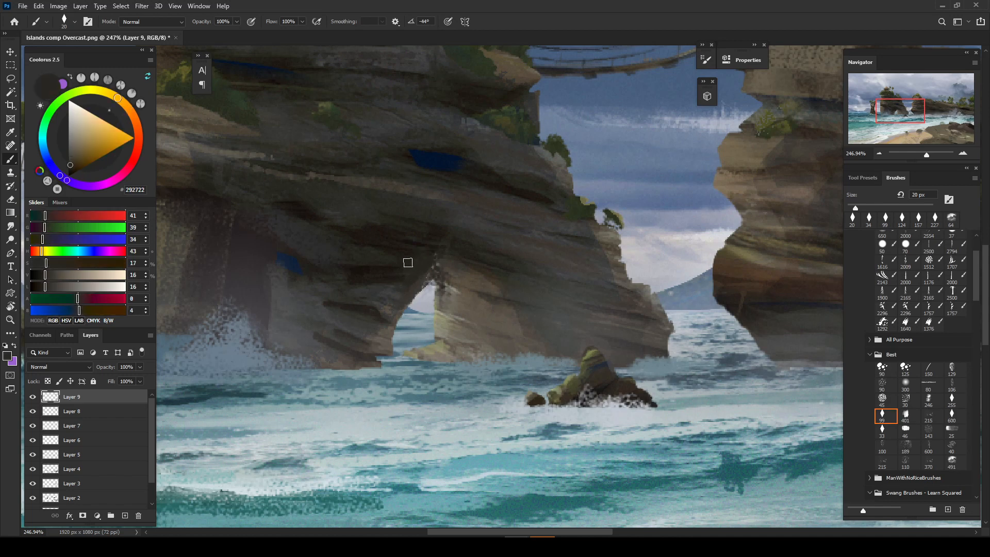
alt+click(446, 290)
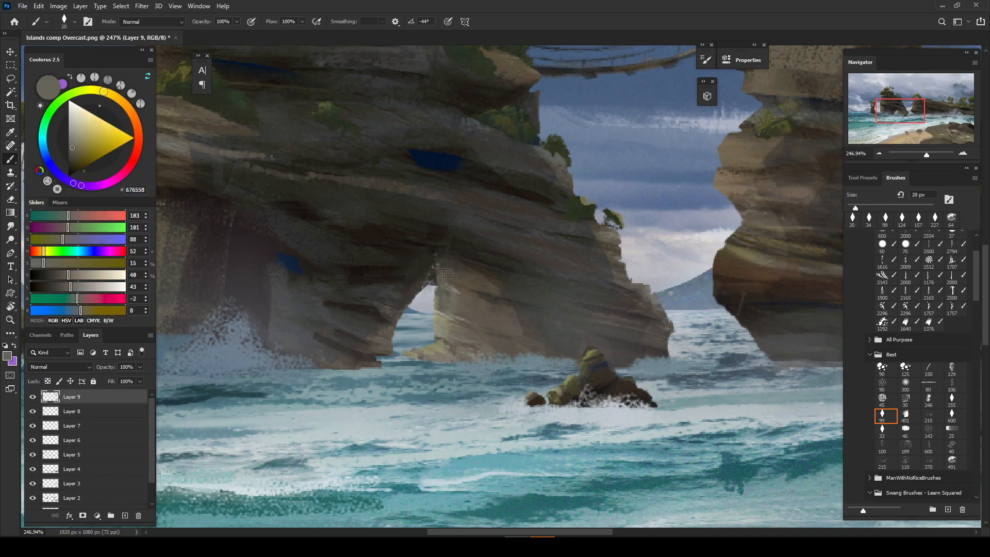
alt+click(425, 270)
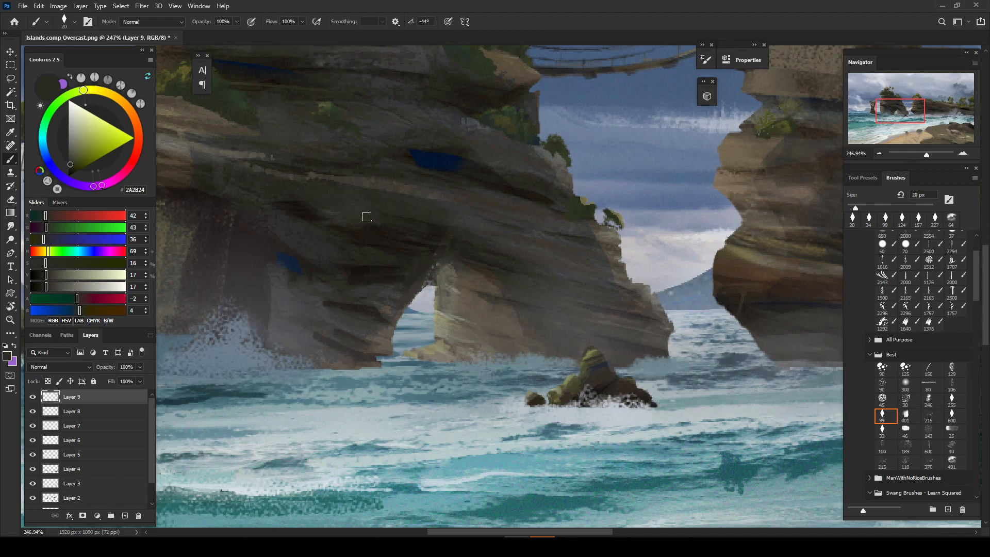
drag(373, 394, 273, 397)
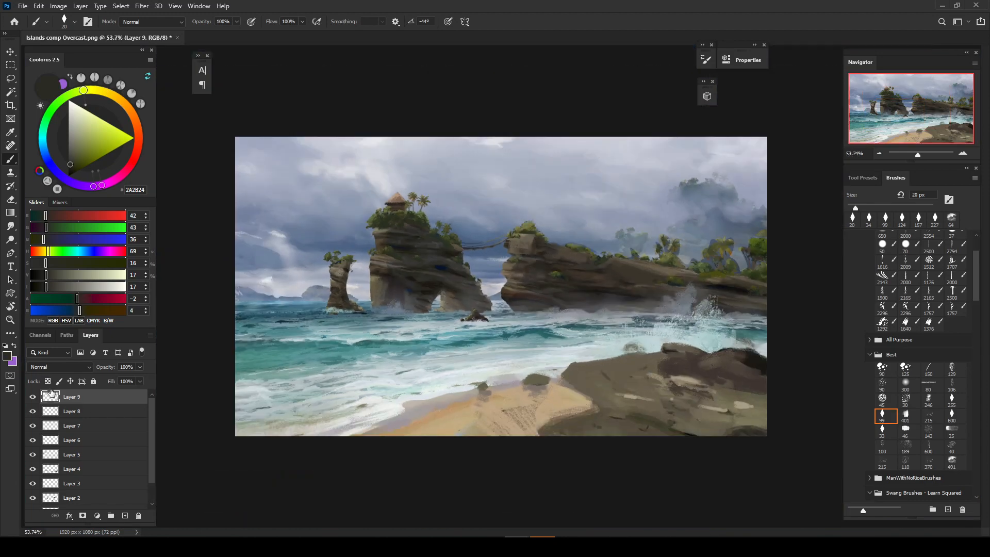
click(32, 396)
click(33, 397)
Step: Refine the foliage and rock at the top of the long cliff beside the bridge at 37 px, using sampled 2A3428, 403B36, 4A4237 and 393E27
scroll(414, 333, up, 2)
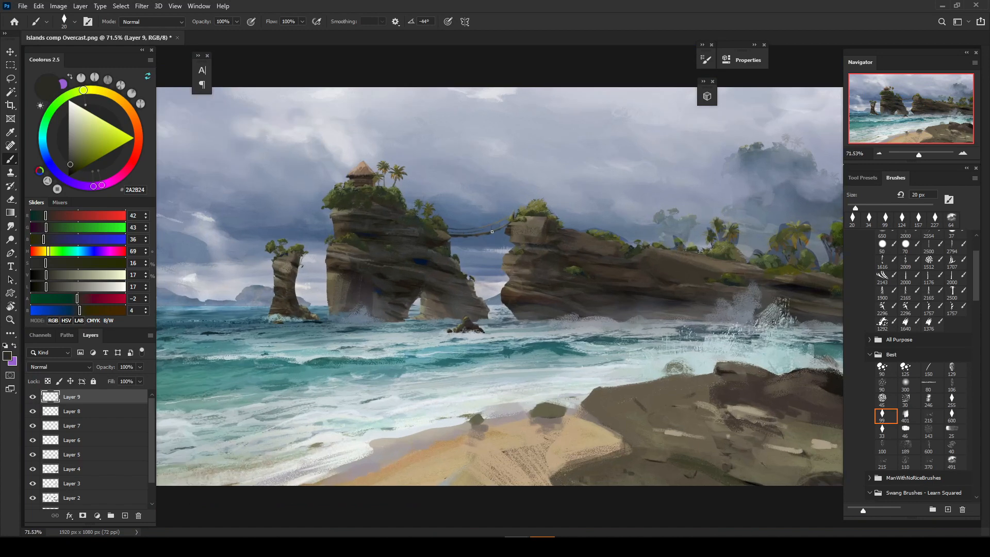
alt+right_click(540, 212)
alt+click(539, 212)
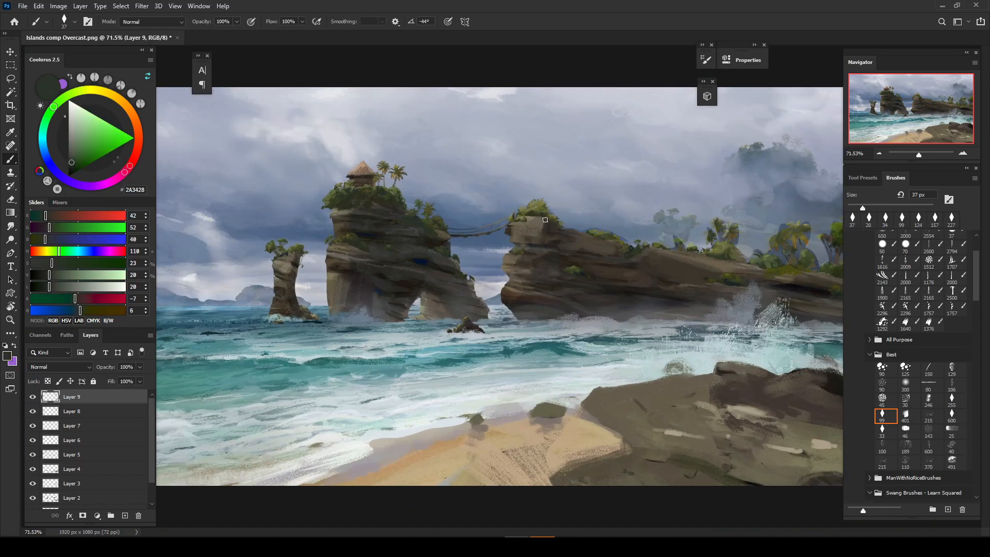
alt+click(539, 216)
alt+click(567, 234)
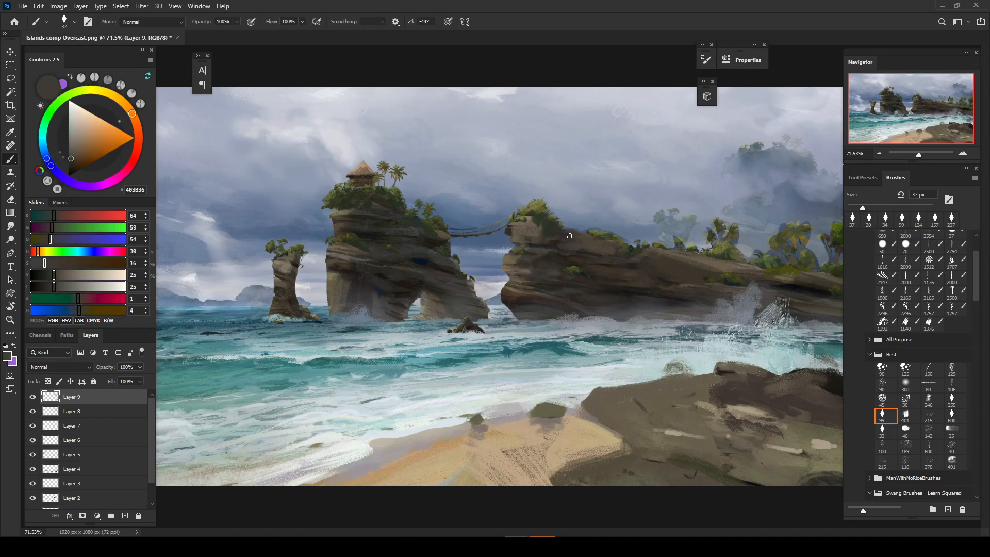
alt+click(559, 242)
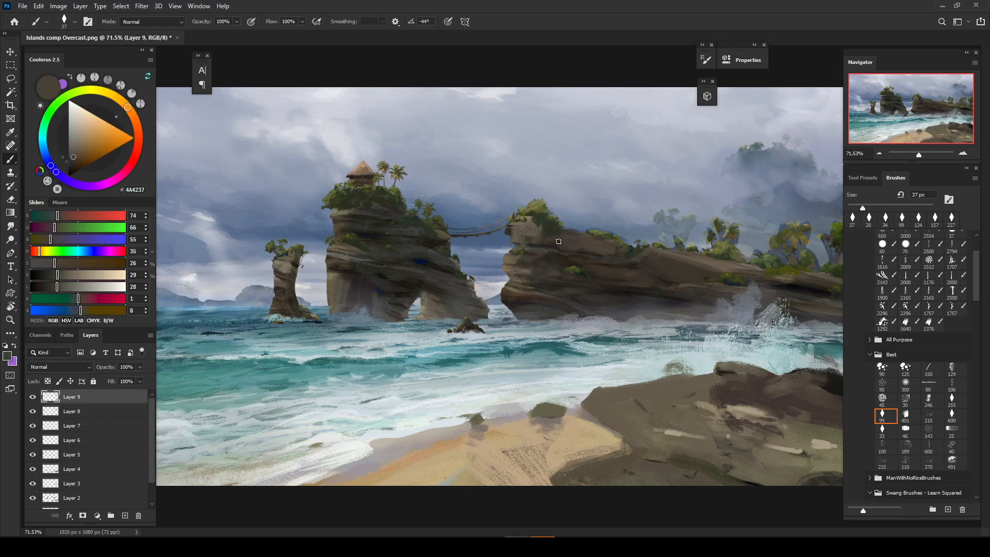
alt+click(538, 214)
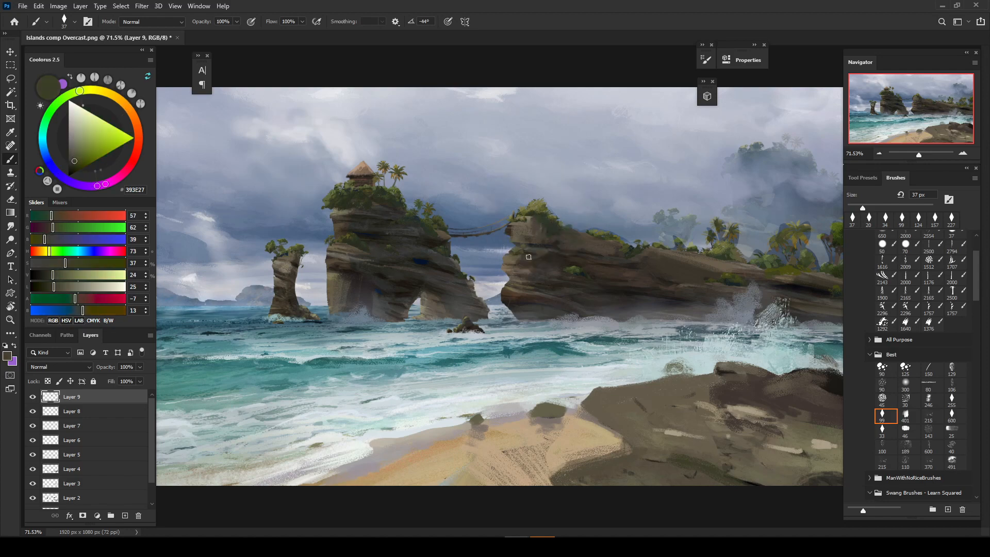
Step: Refine the water along the base of the rock arch at 29 px, using sampled 5B6E83, 849FA2, 8AA2A6 and C1C8D1
scroll(527, 377, down, 2)
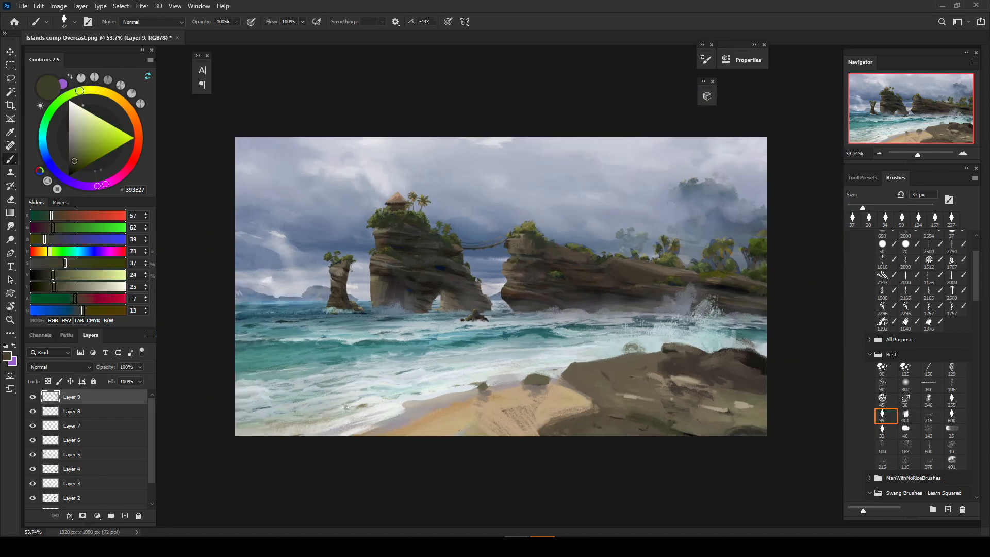
scroll(346, 408, up, 2)
drag(339, 337, 328, 325)
alt+click(328, 325)
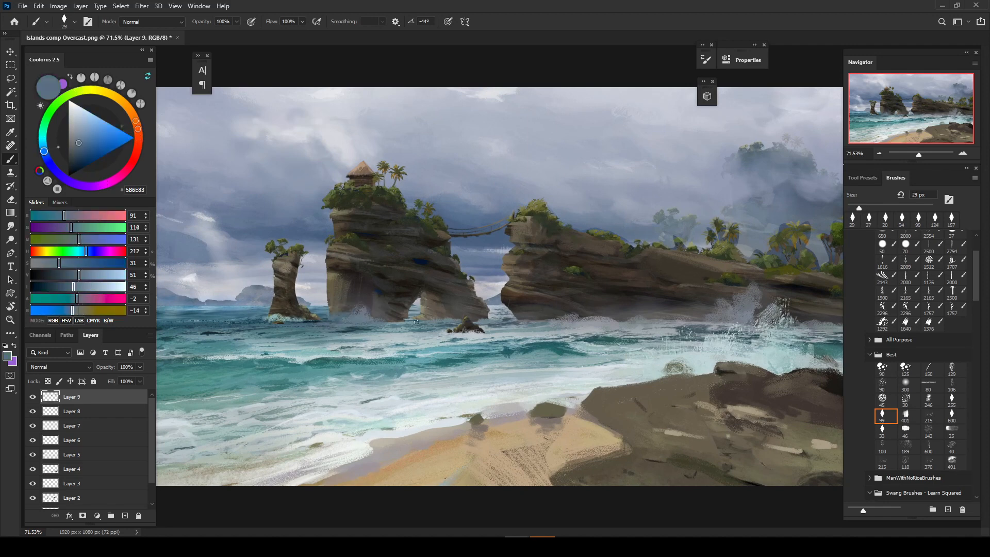
alt+click(394, 324)
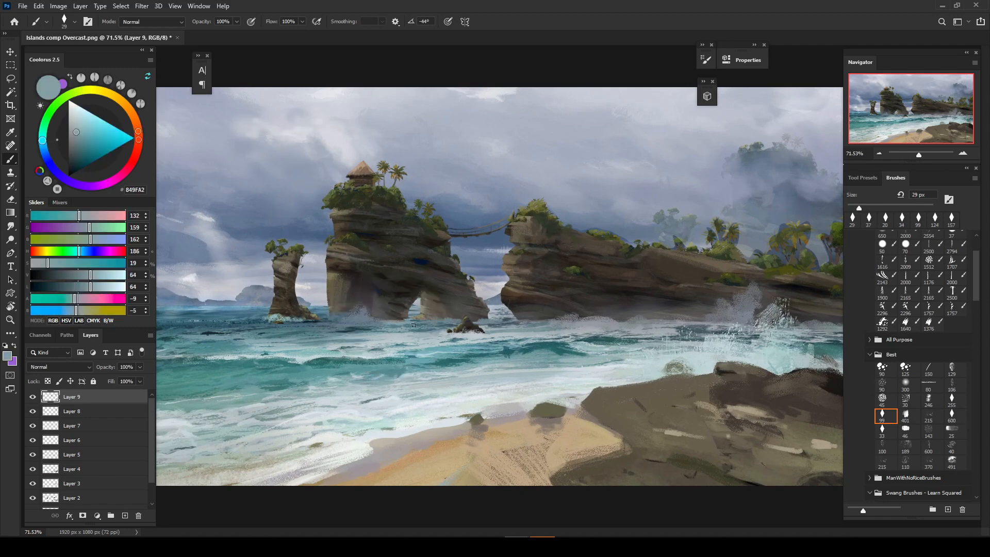
alt+click(412, 324)
alt+click(413, 322)
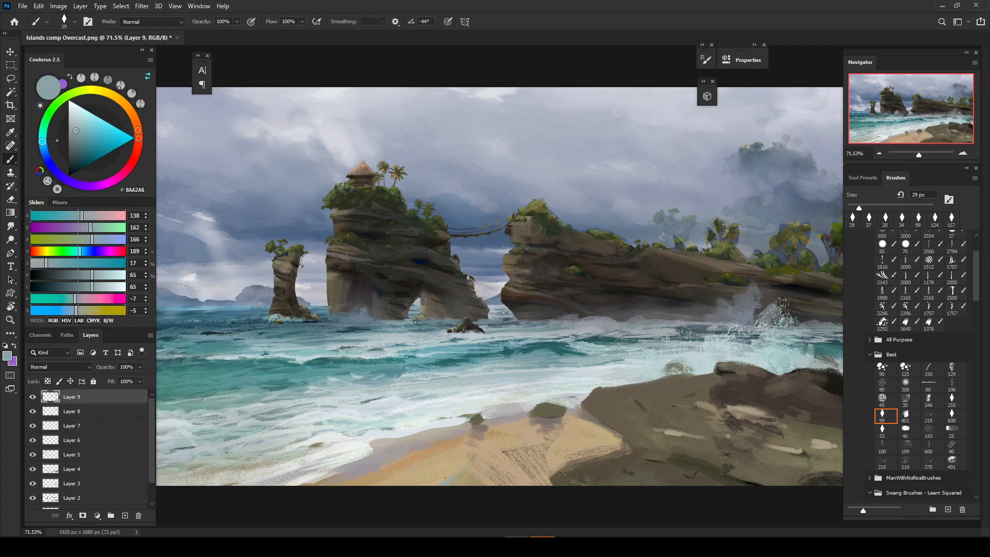
alt+click(418, 319)
alt+click(475, 332)
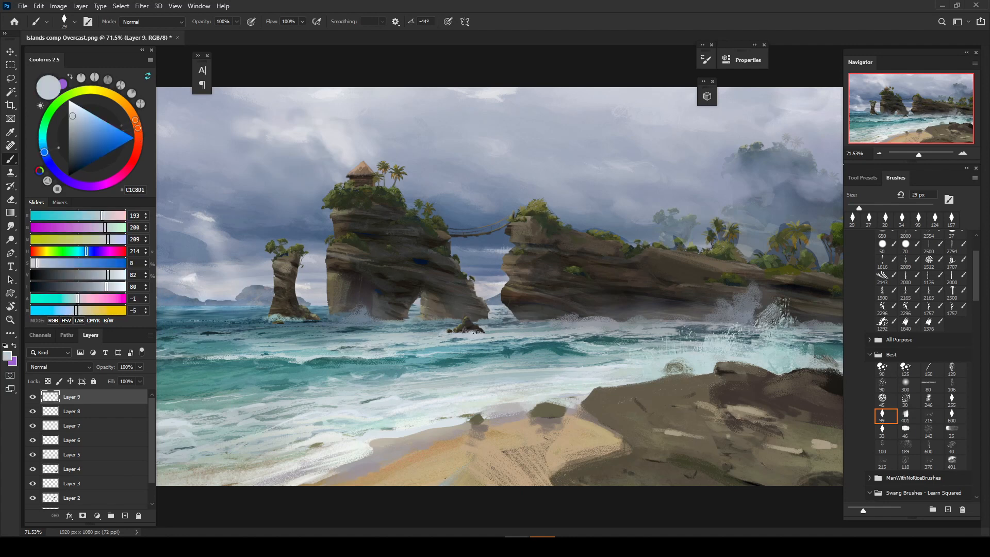
Step: Add a Color Lookup adjustment layer above Layer 9 using the 3Strip.look 3DLUT file
scroll(550, 307, down, 6)
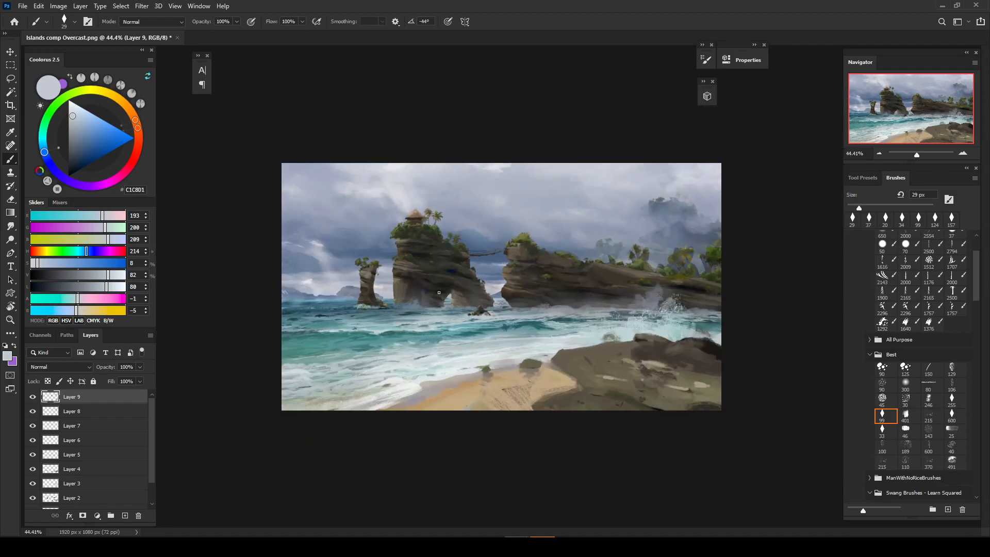
scroll(483, 307, up, 4)
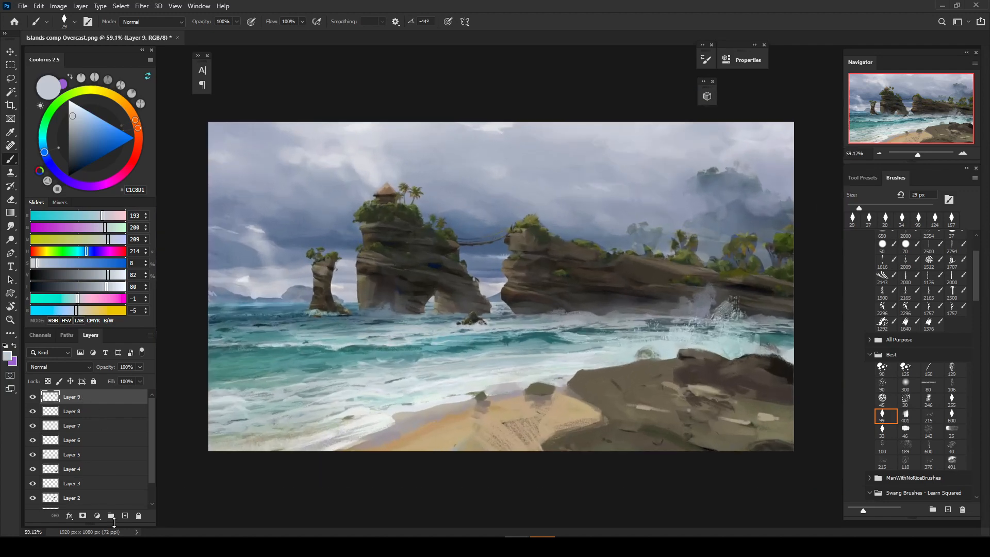
click(97, 516)
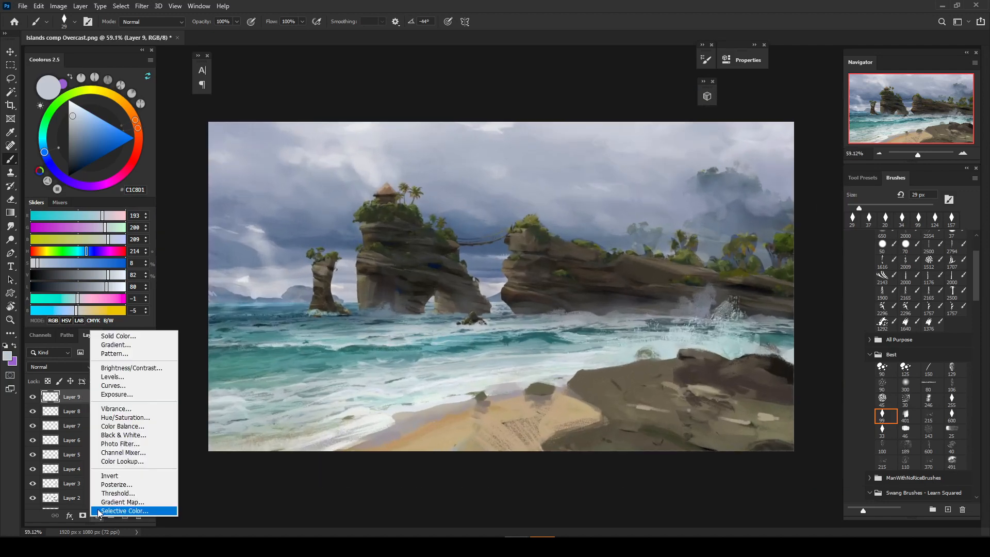
click(119, 462)
click(632, 91)
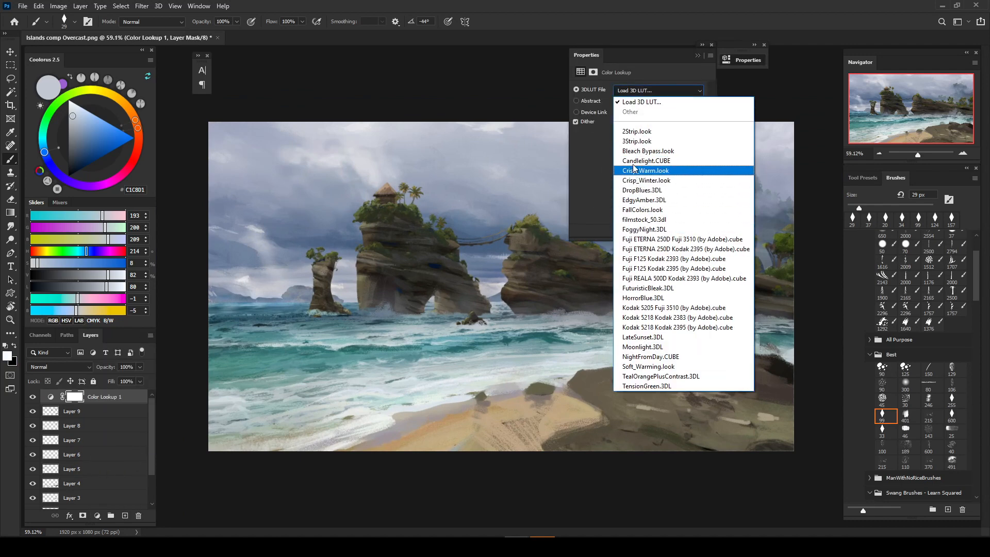
click(636, 141)
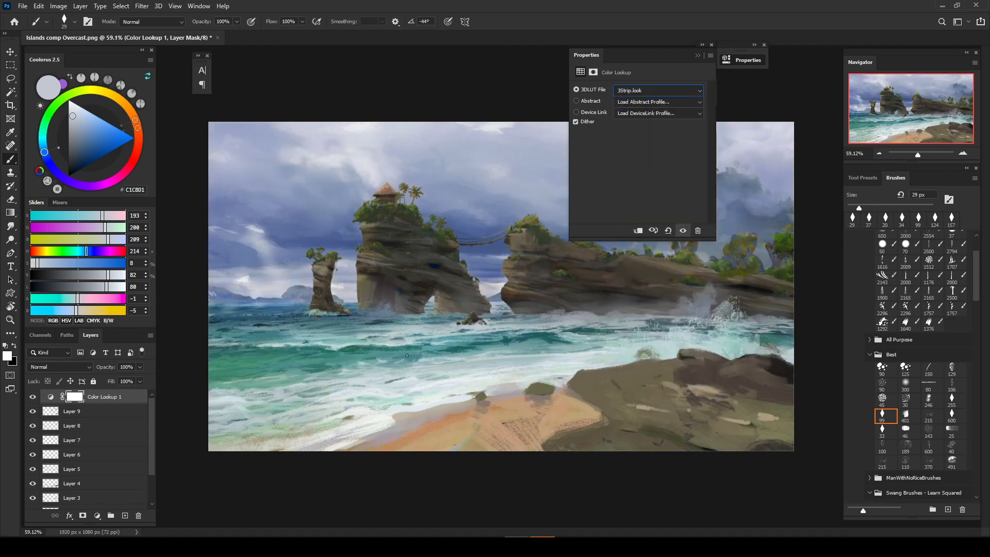
click(698, 55)
Step: Lower the Color Lookup 1 layer's opacity to 18% and compare the painting with and without the adjustment
click(140, 367)
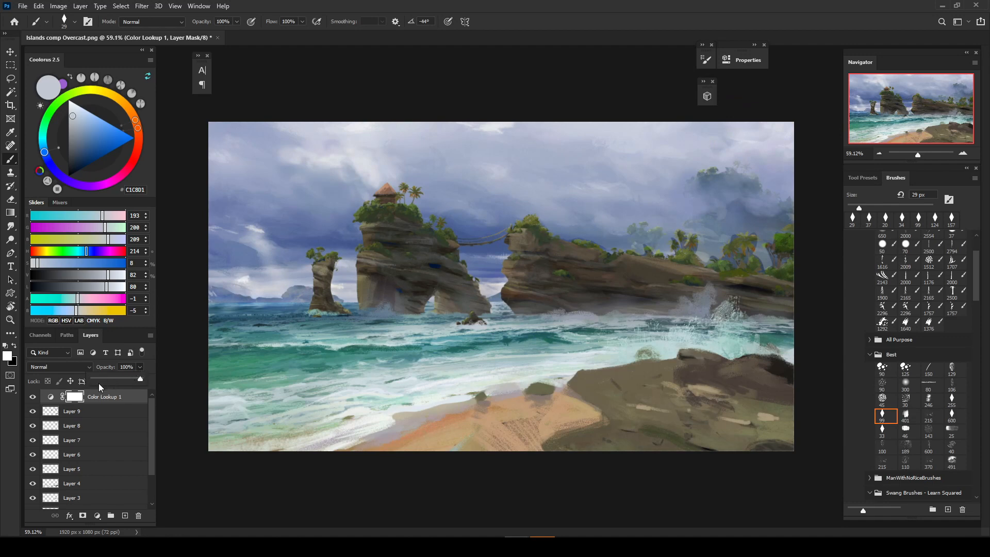
click(98, 378)
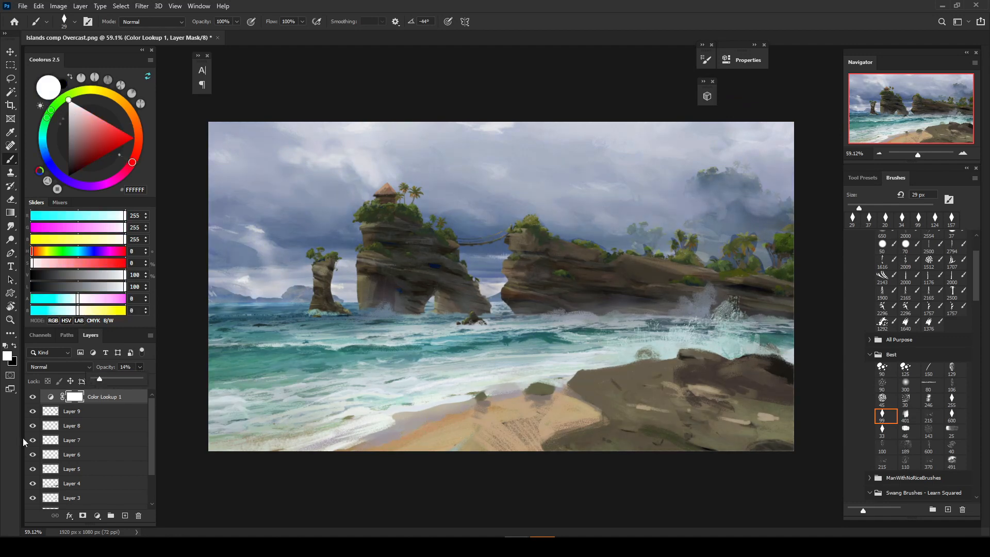
click(33, 397)
click(32, 398)
drag(109, 379, 110, 380)
click(32, 400)
click(32, 398)
Step: Group the Color Lookup 1 adjustment and Layers 1 to 9 into one group above the Background
scroll(464, 340, down, 10)
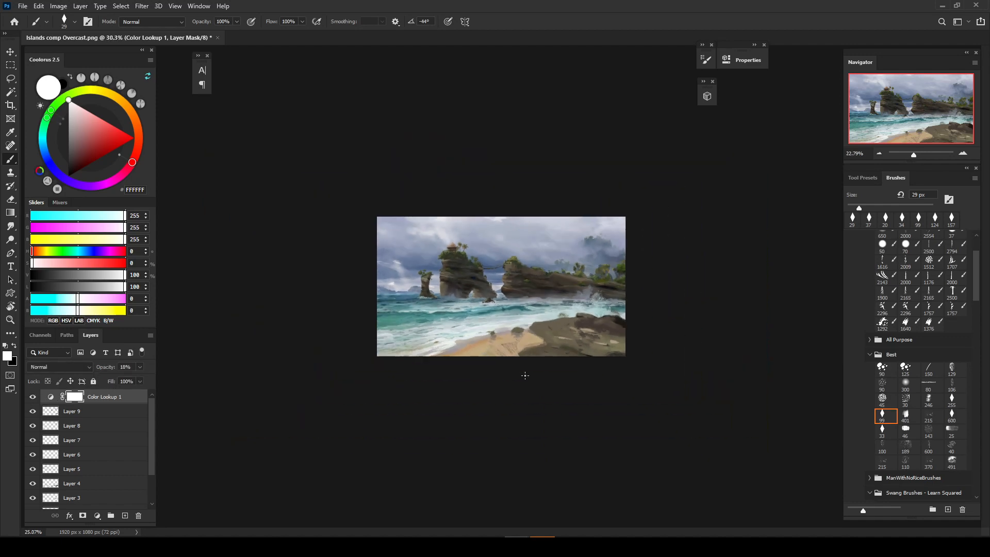
scroll(464, 341, up, 6)
scroll(129, 415, down, 2)
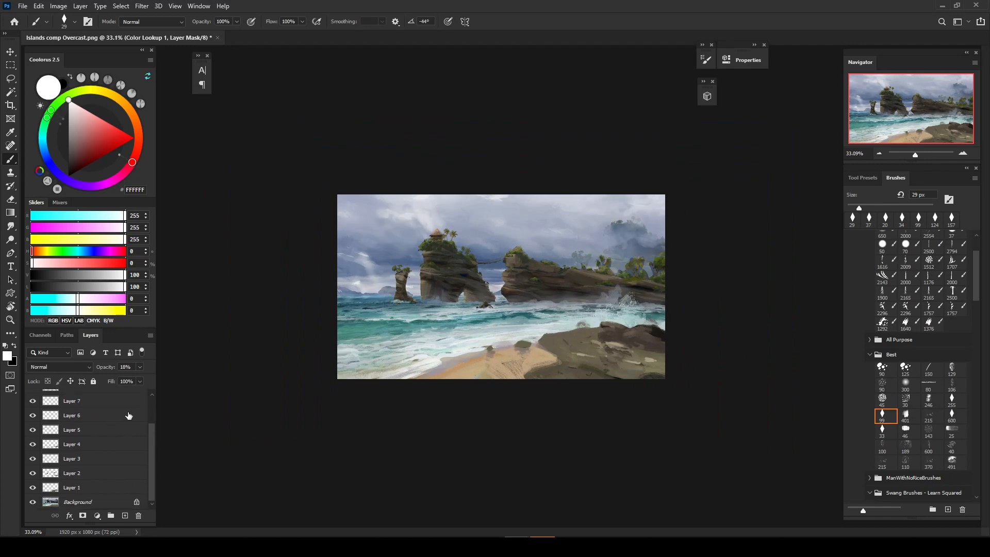
click(62, 488)
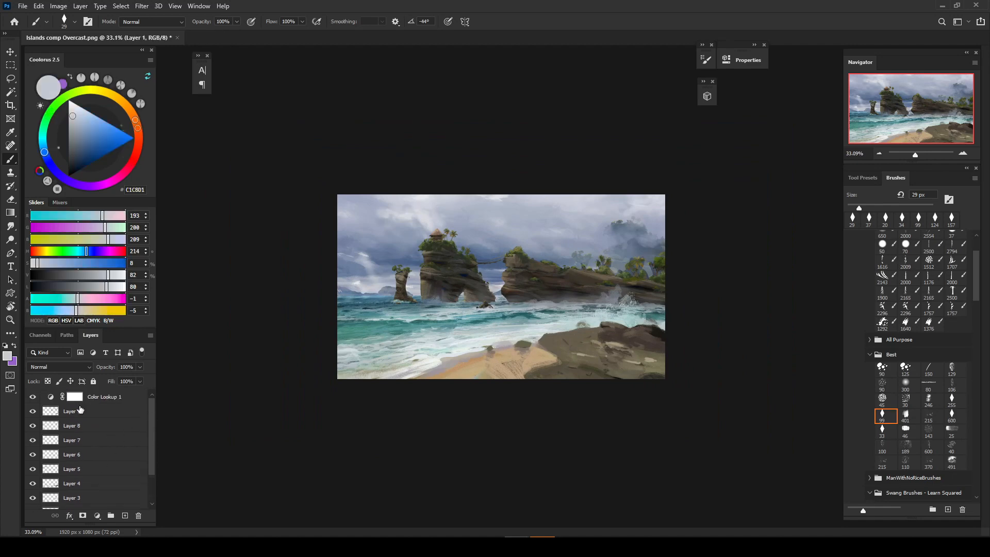
key(ctrl+alt+a)
key(ctrl+g)
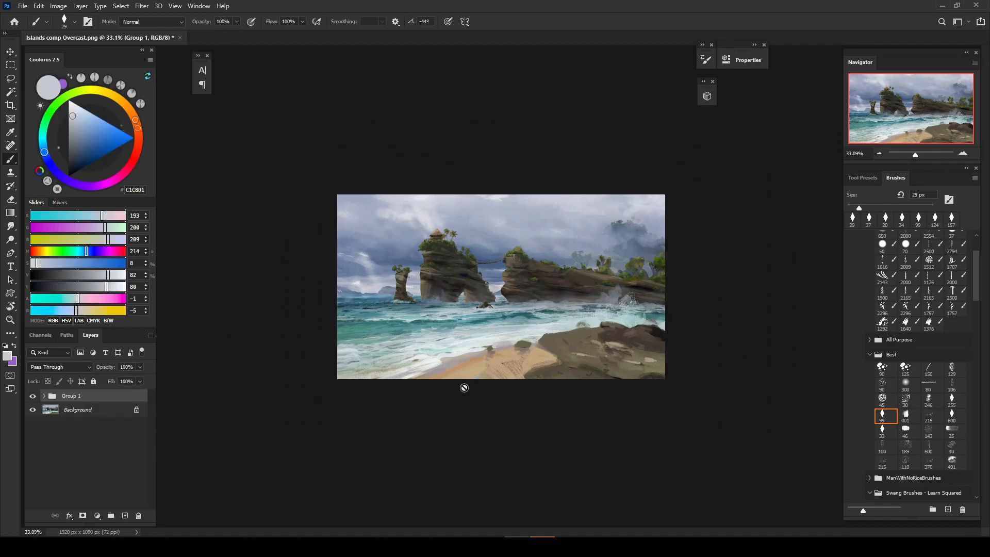
Step: Compare the reworked painting with the original Background by repeatedly hiding and showing Group 1
scroll(526, 362, up, 2)
scroll(401, 373, up, 1)
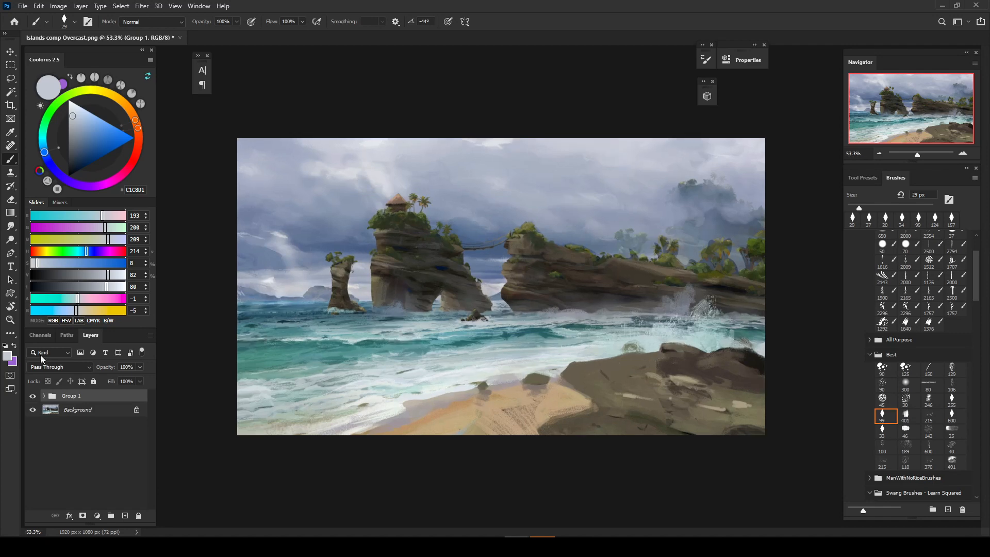
click(32, 397)
click(32, 397)
click(32, 398)
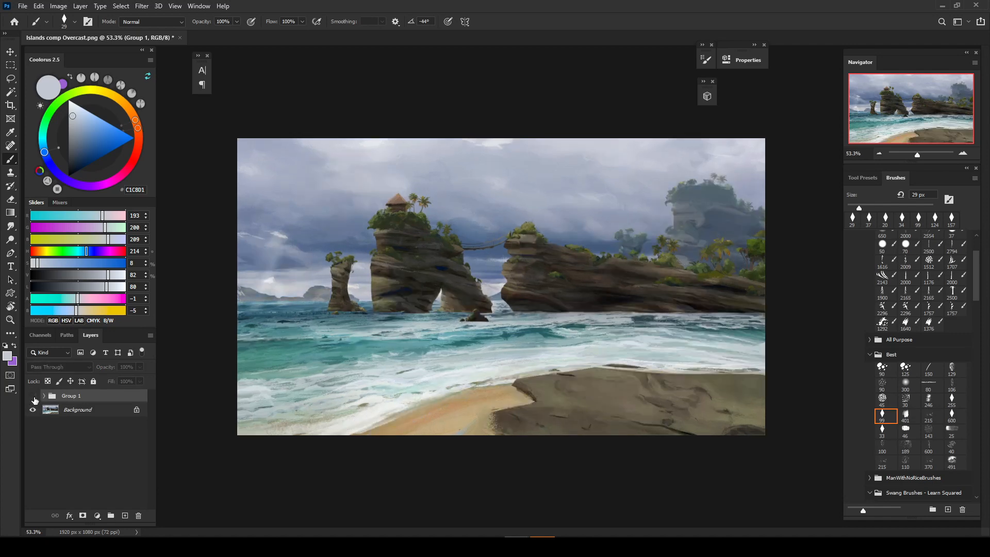
click(32, 398)
click(32, 398)
click(32, 397)
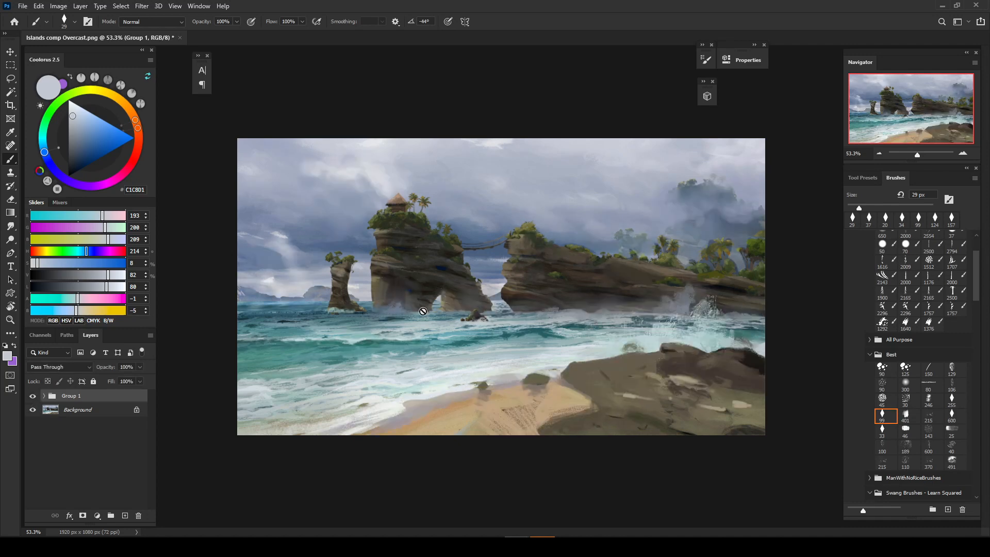
click(33, 398)
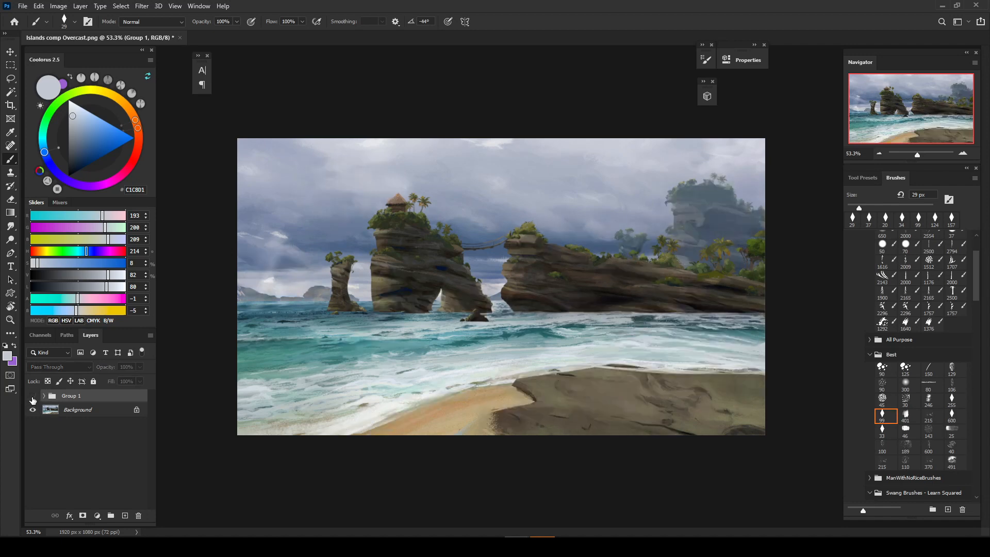
click(32, 397)
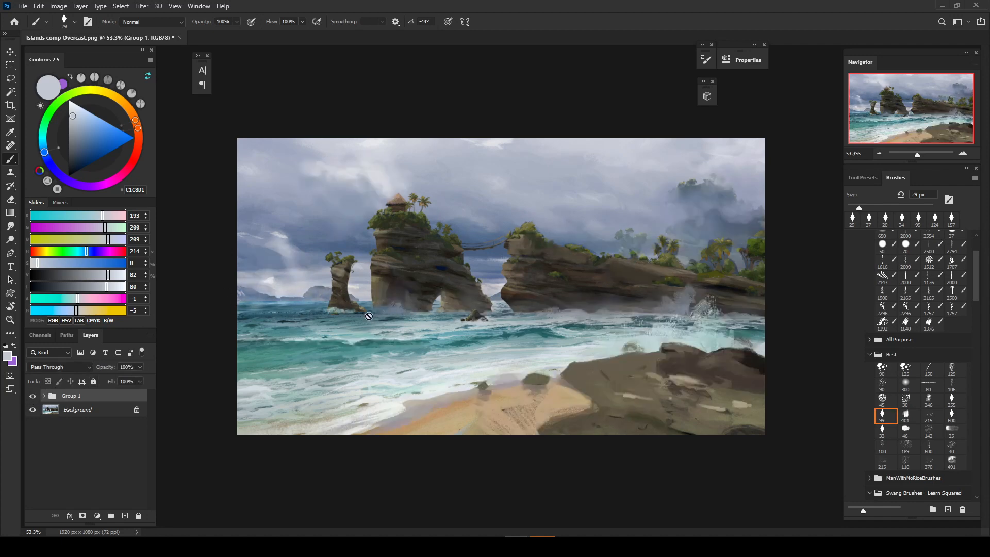
click(33, 397)
click(33, 398)
click(33, 398)
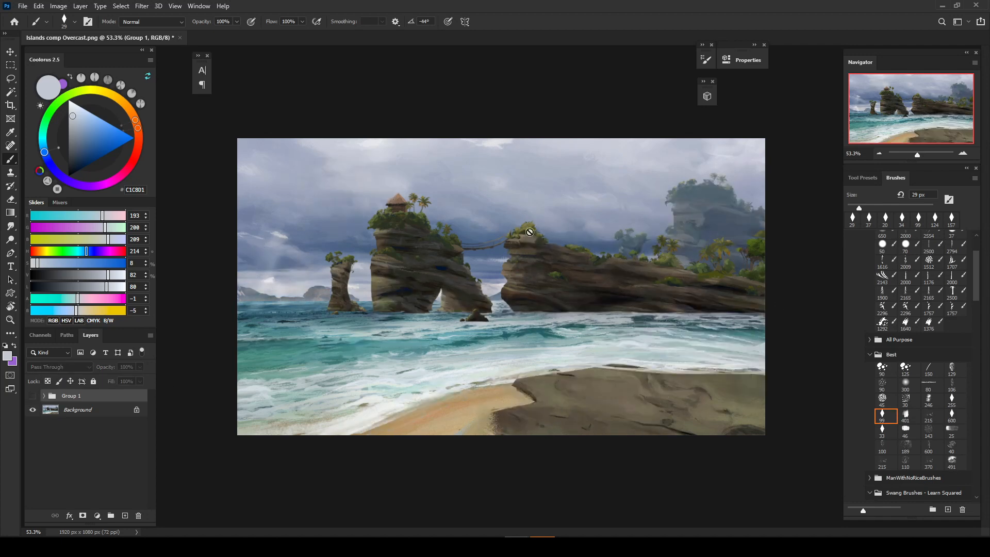
click(33, 397)
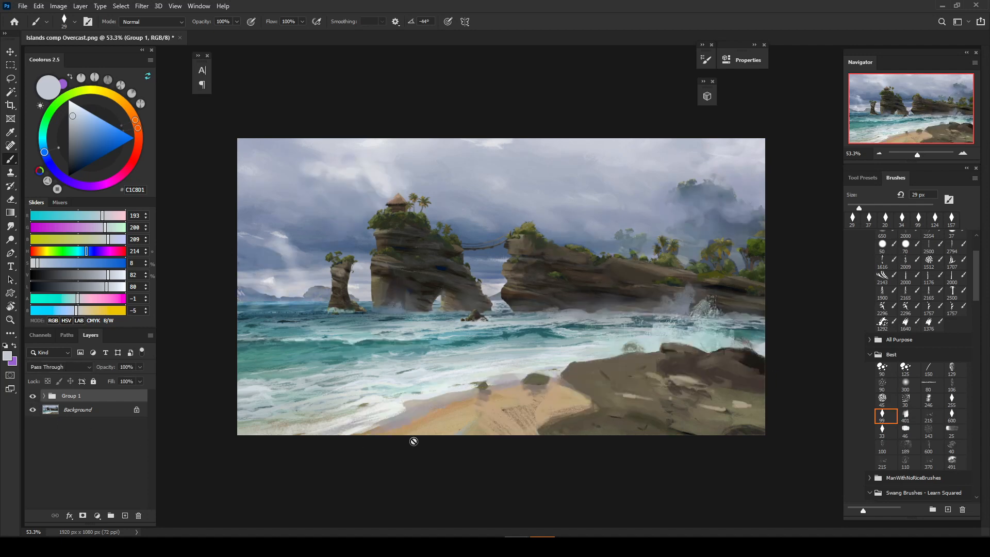